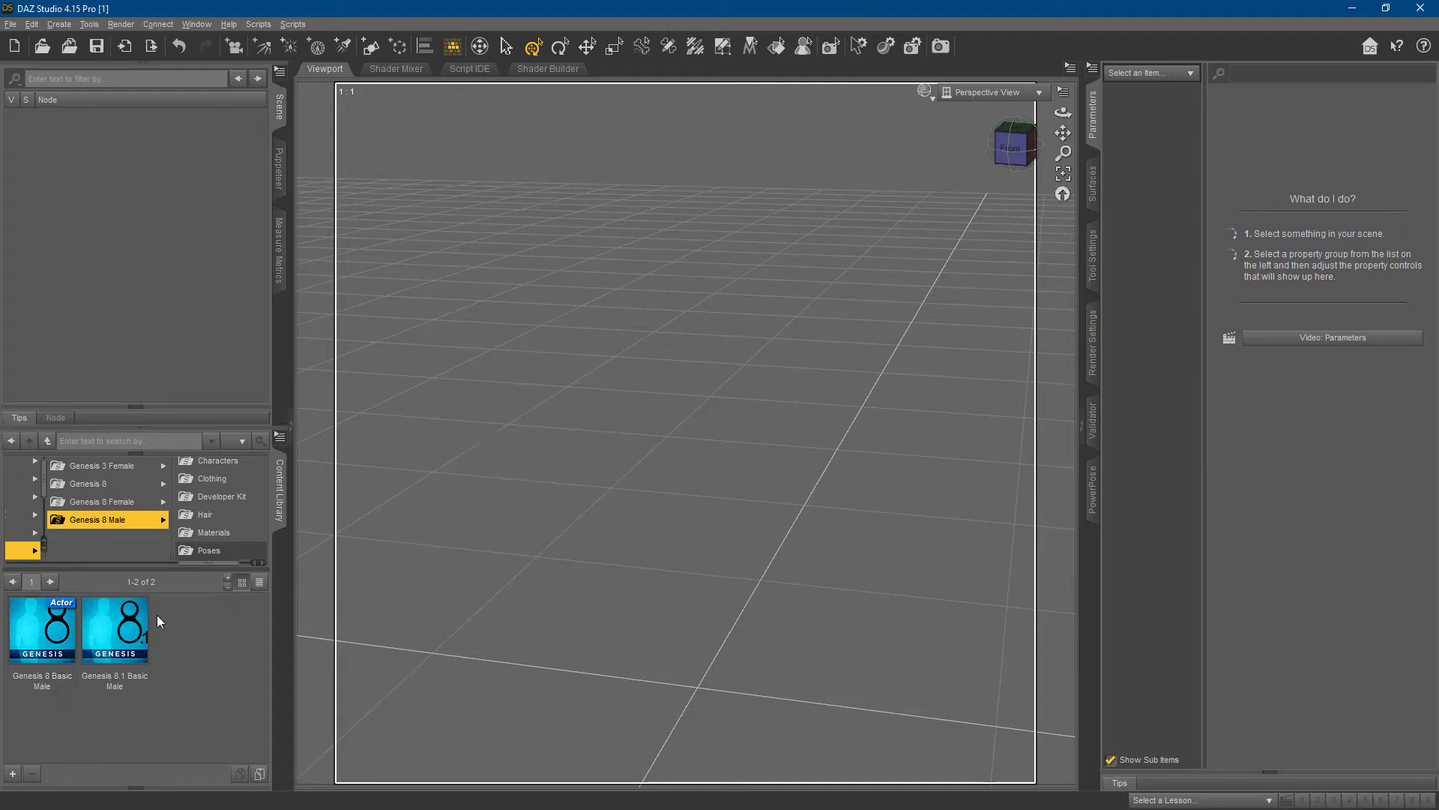
# - Load the Genesis 8.1 Basic Male figure and delete its eyelashes and tear objects from the scene
pyautogui.doubleClick(110, 621)
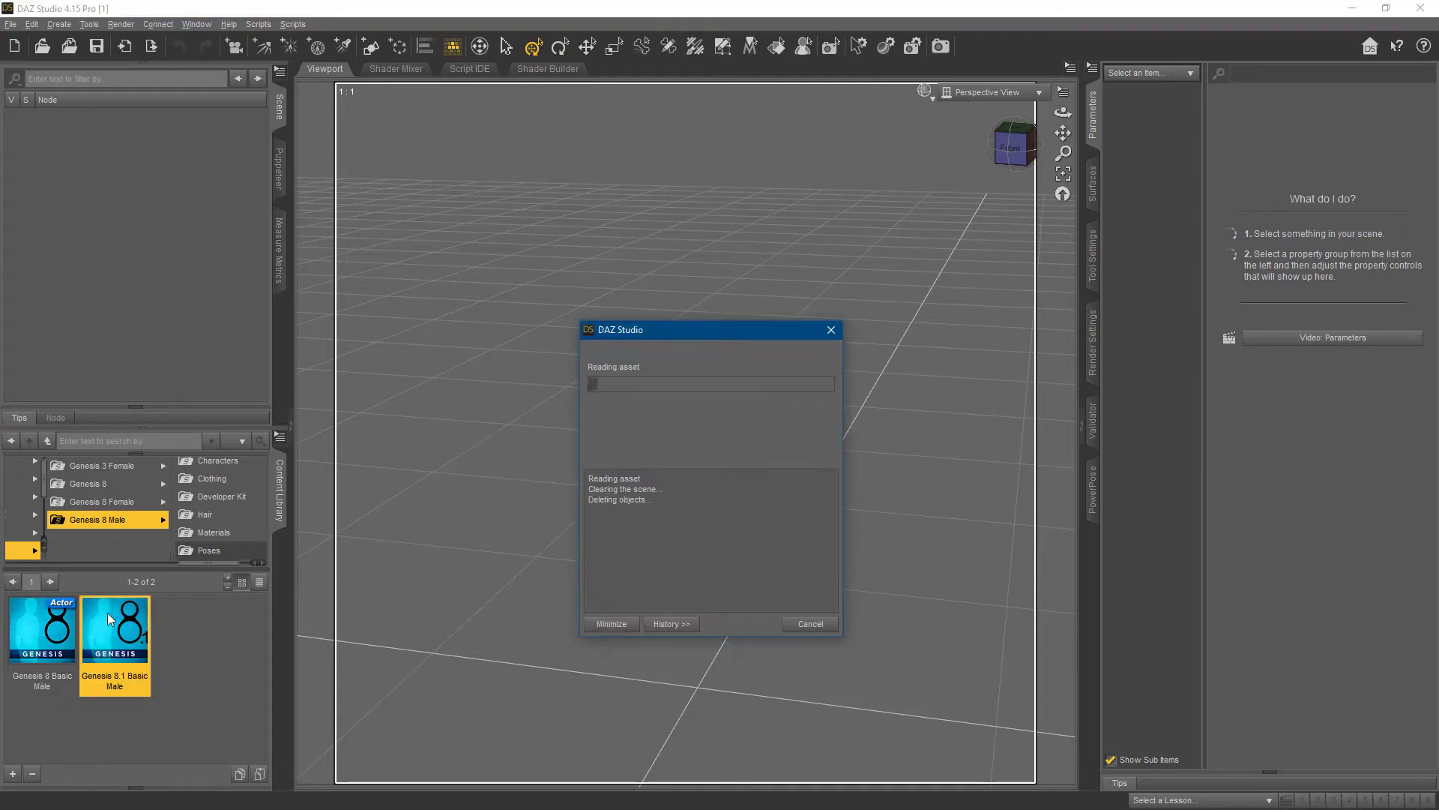
pyautogui.click(38, 116)
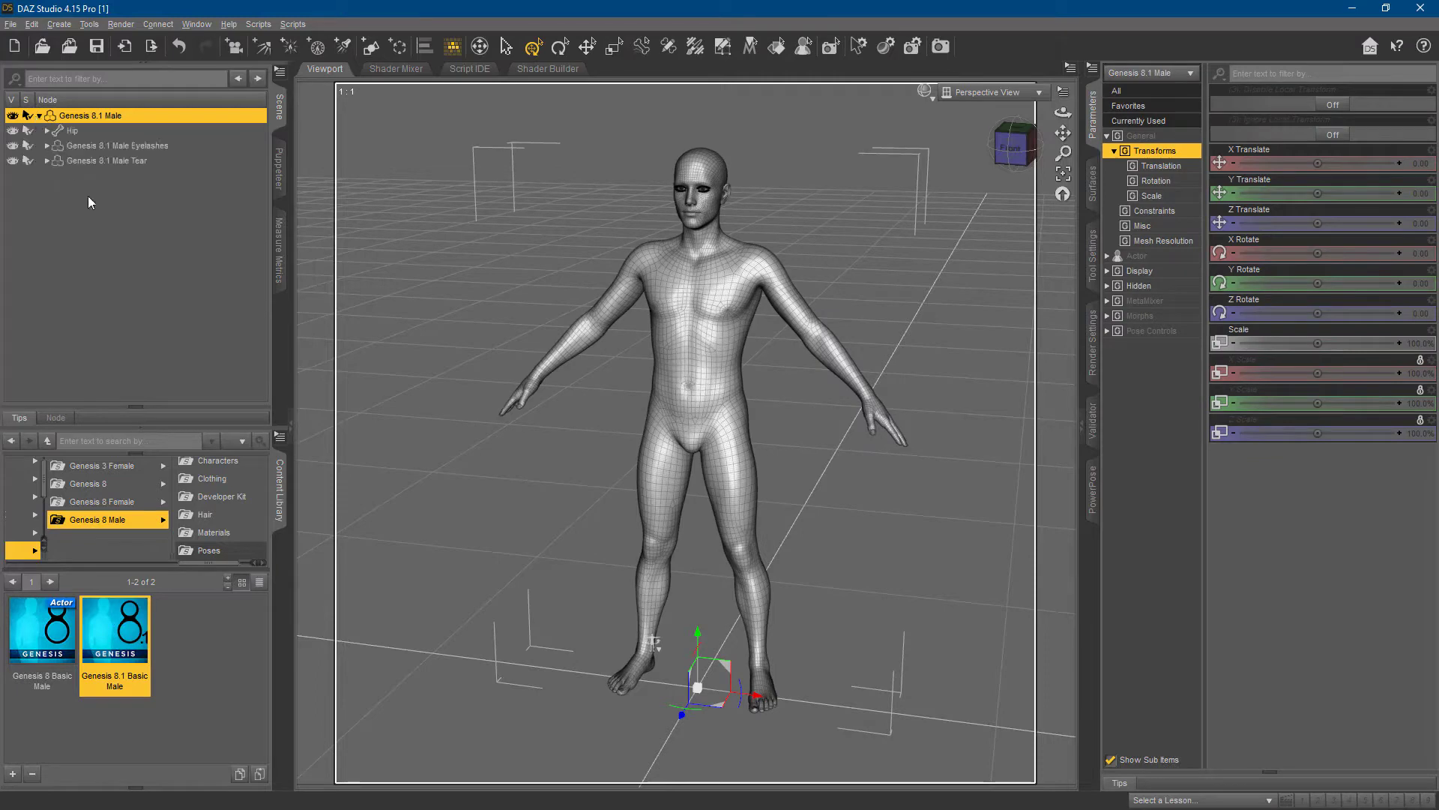
pyautogui.moveTo(103, 162); pyautogui.dragTo(97, 148)
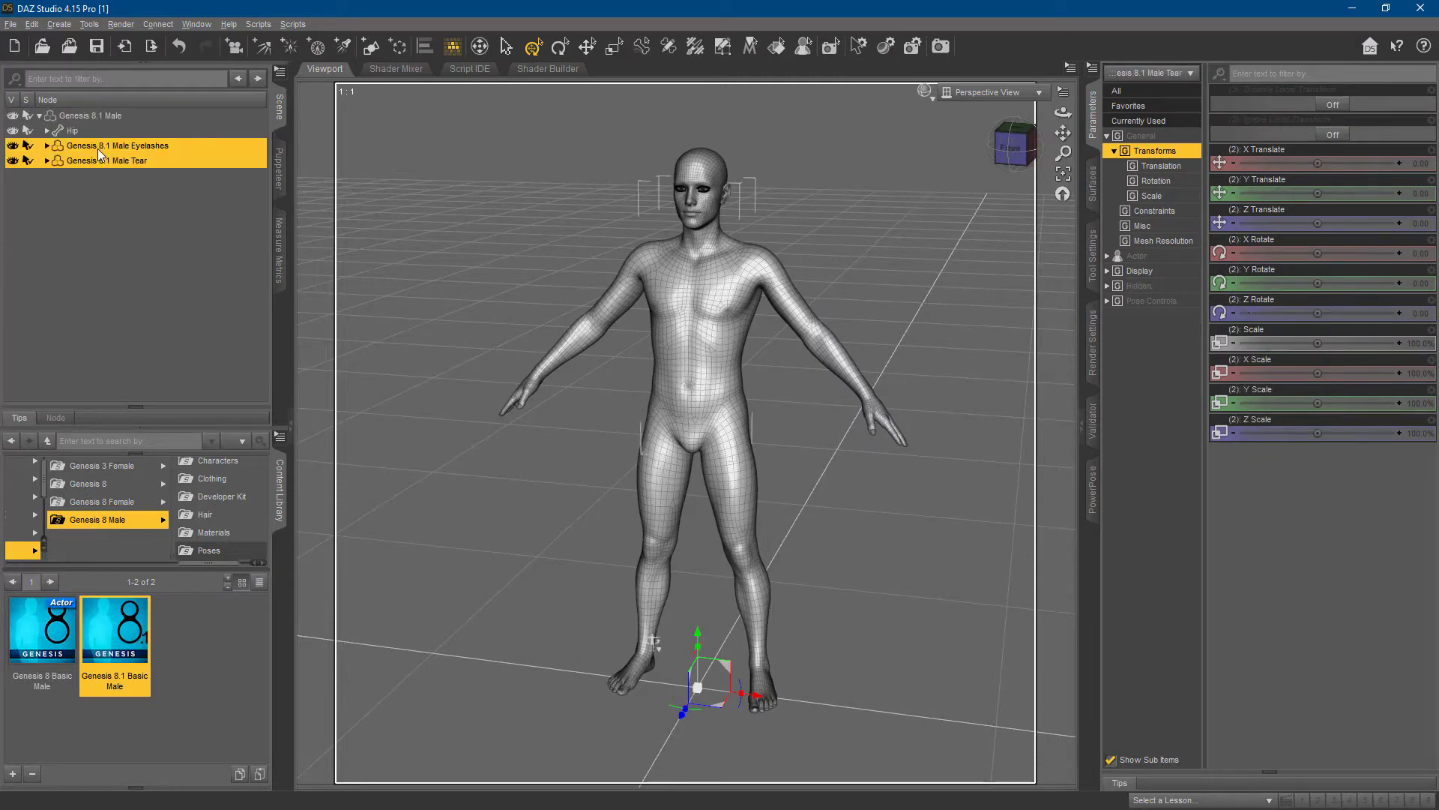
pyautogui.press('Delete')
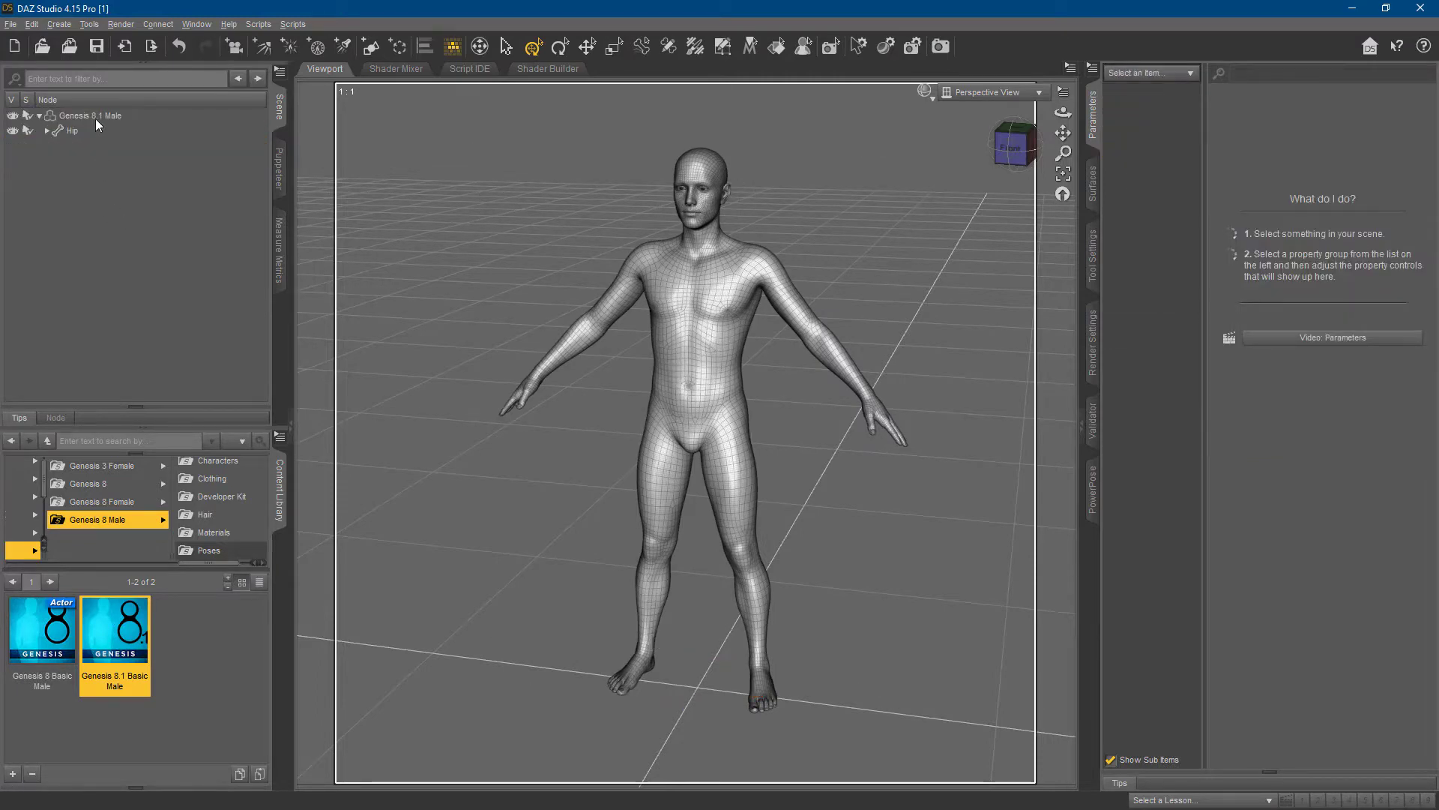
# - Apply MetaMixer - Setup and MetaMixer - PLUS from the MetaMixer library's Genesis 8 Male shapes to the Genesis 8.1 Male figure
pyautogui.click(96, 118)
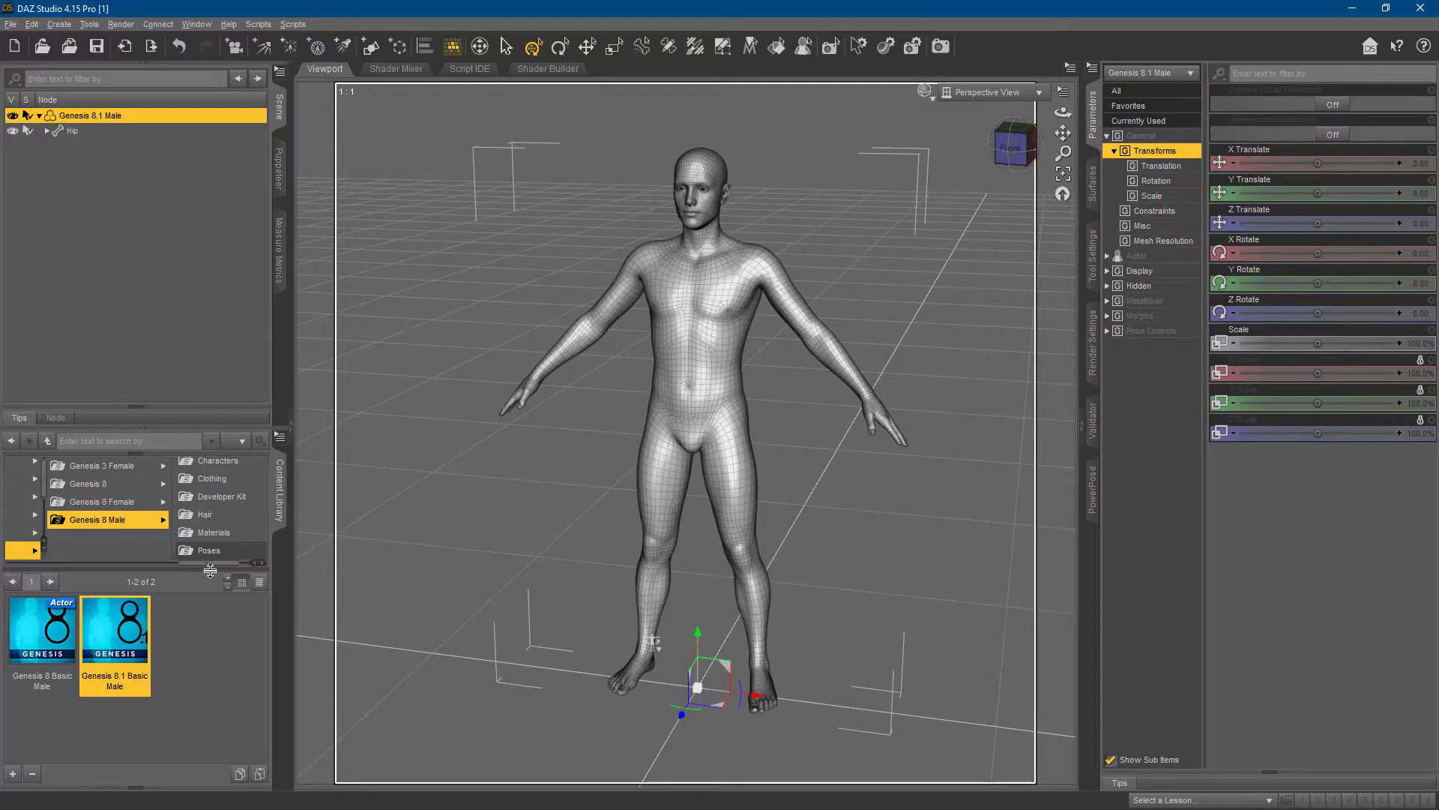
pyautogui.moveTo(213, 566); pyautogui.dragTo(105, 581)
pyautogui.click(77, 514)
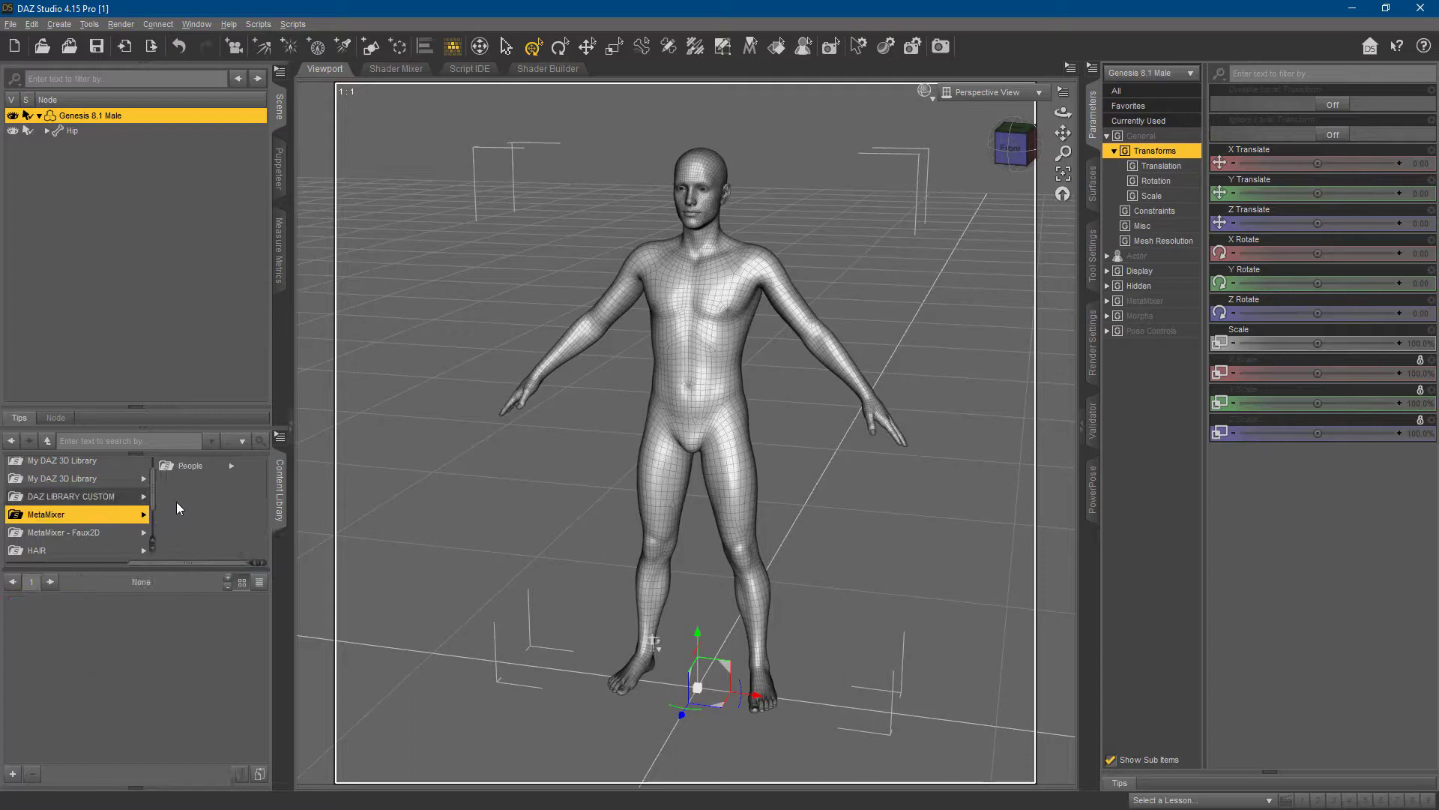
pyautogui.click(195, 466)
pyautogui.click(201, 479)
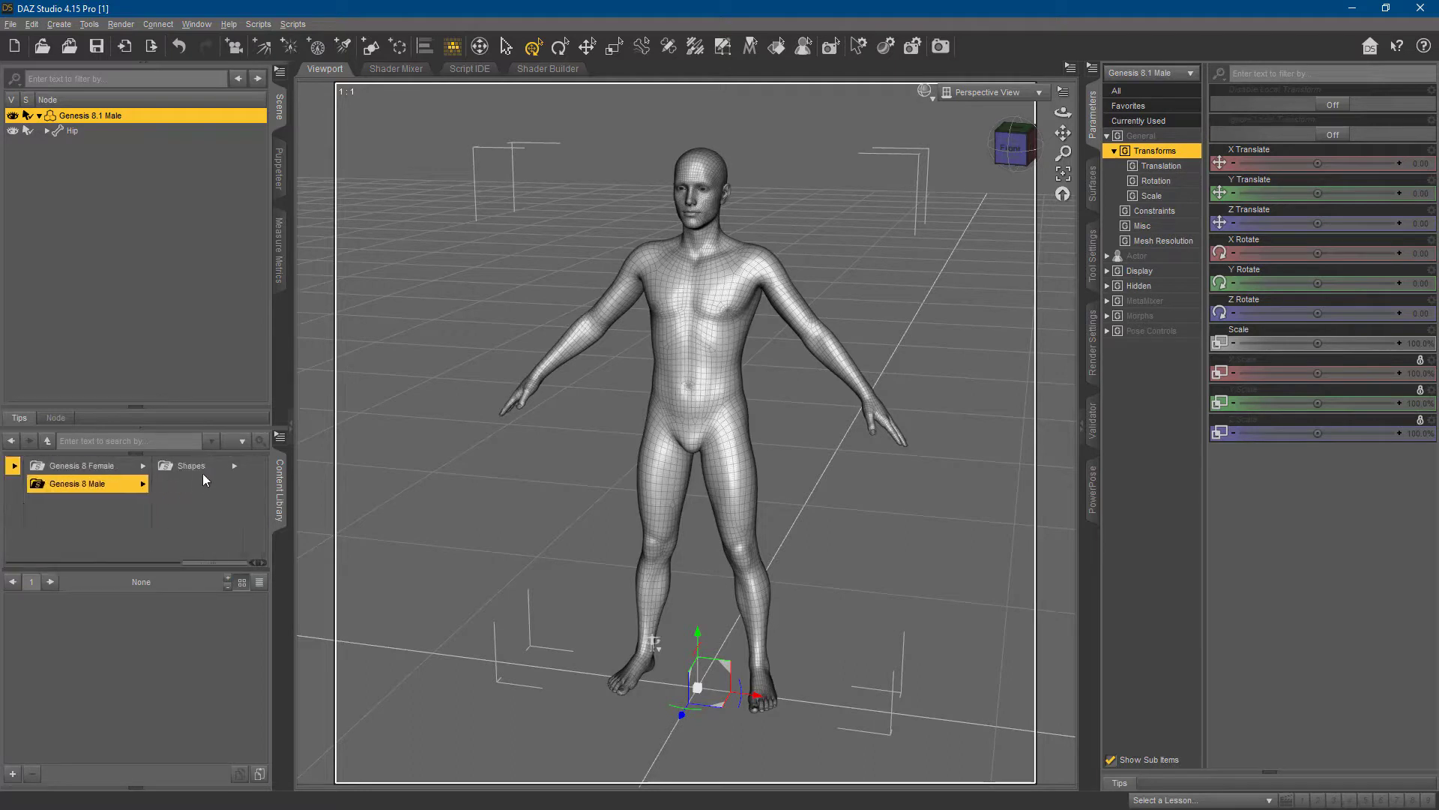
pyautogui.click(196, 462)
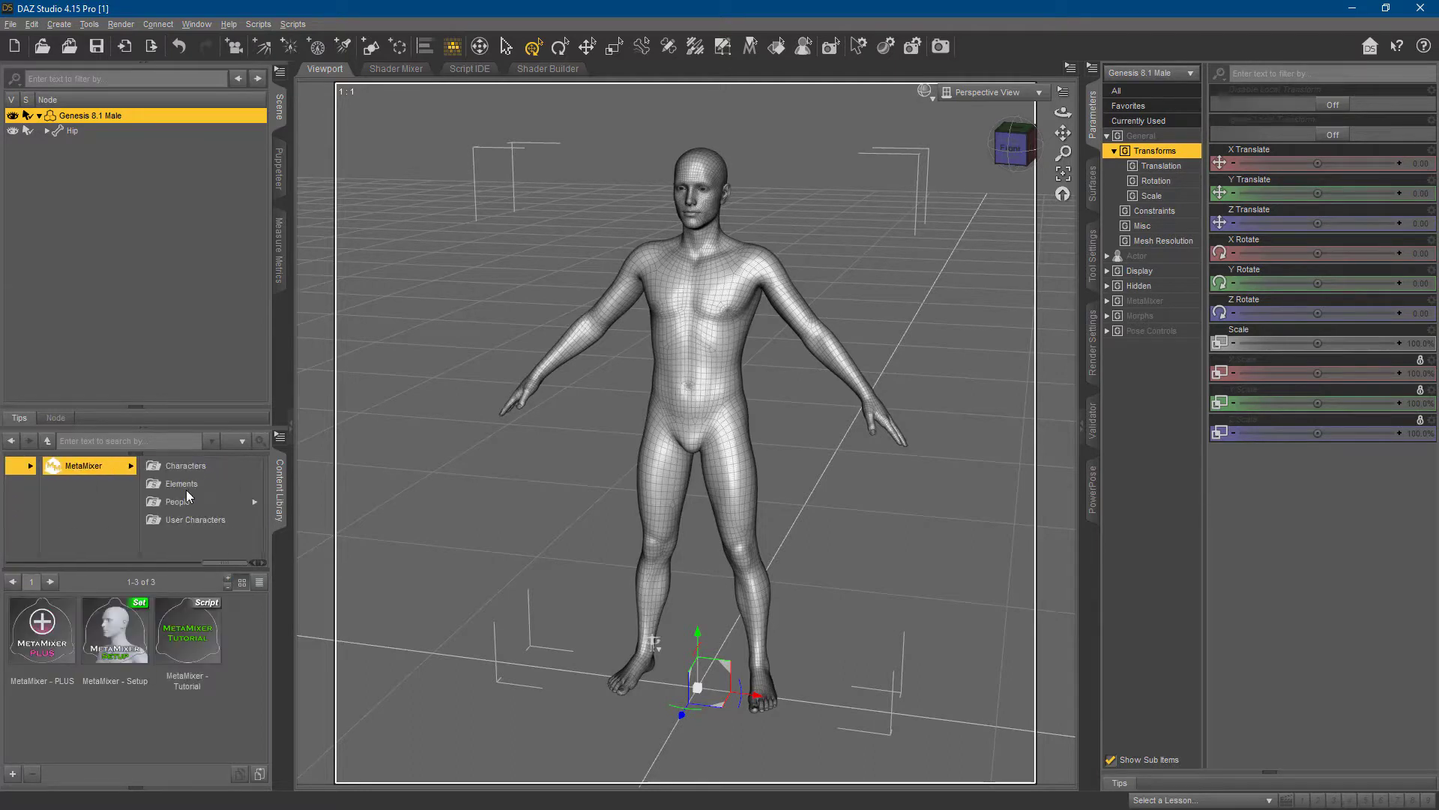
pyautogui.doubleClick(121, 639)
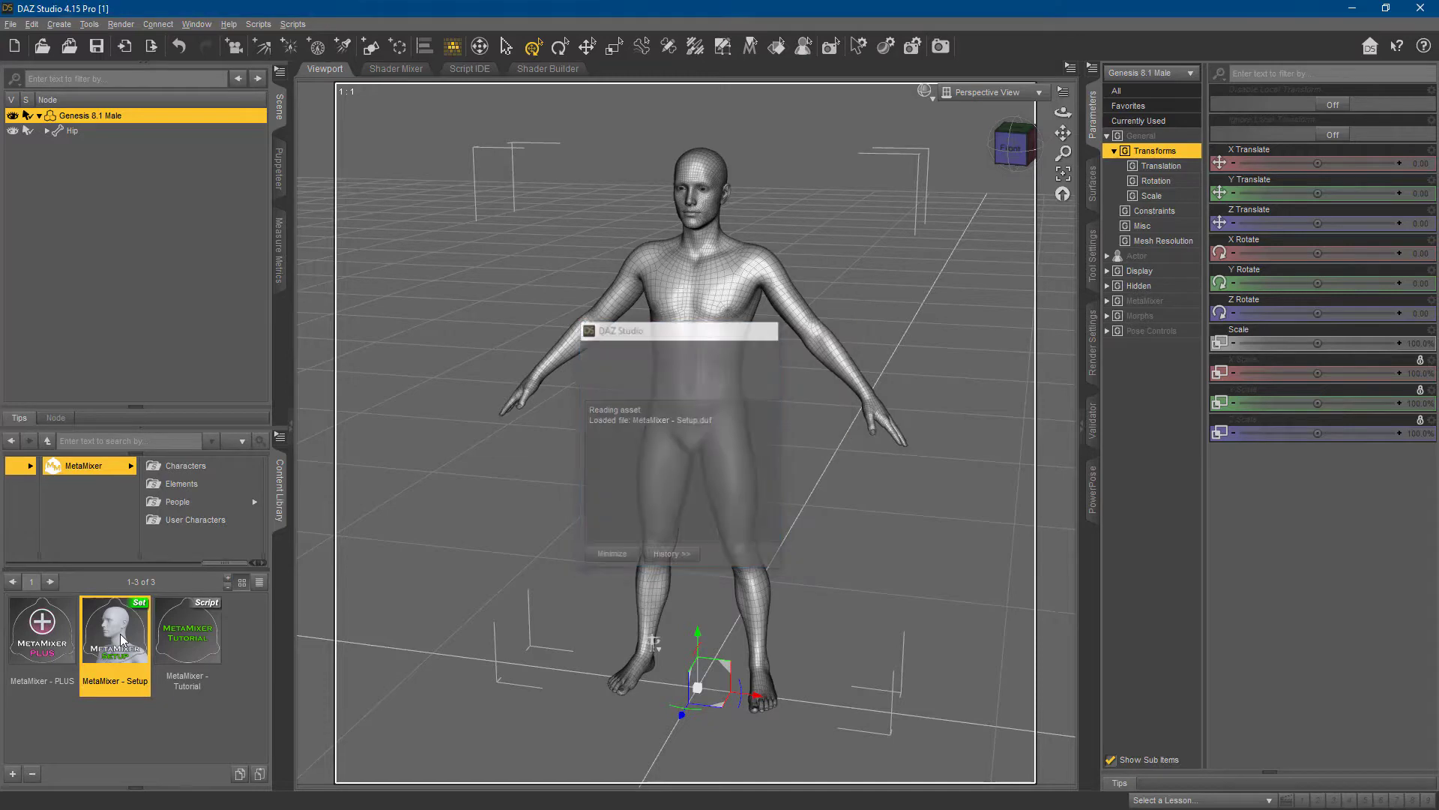
pyautogui.doubleClick(39, 646)
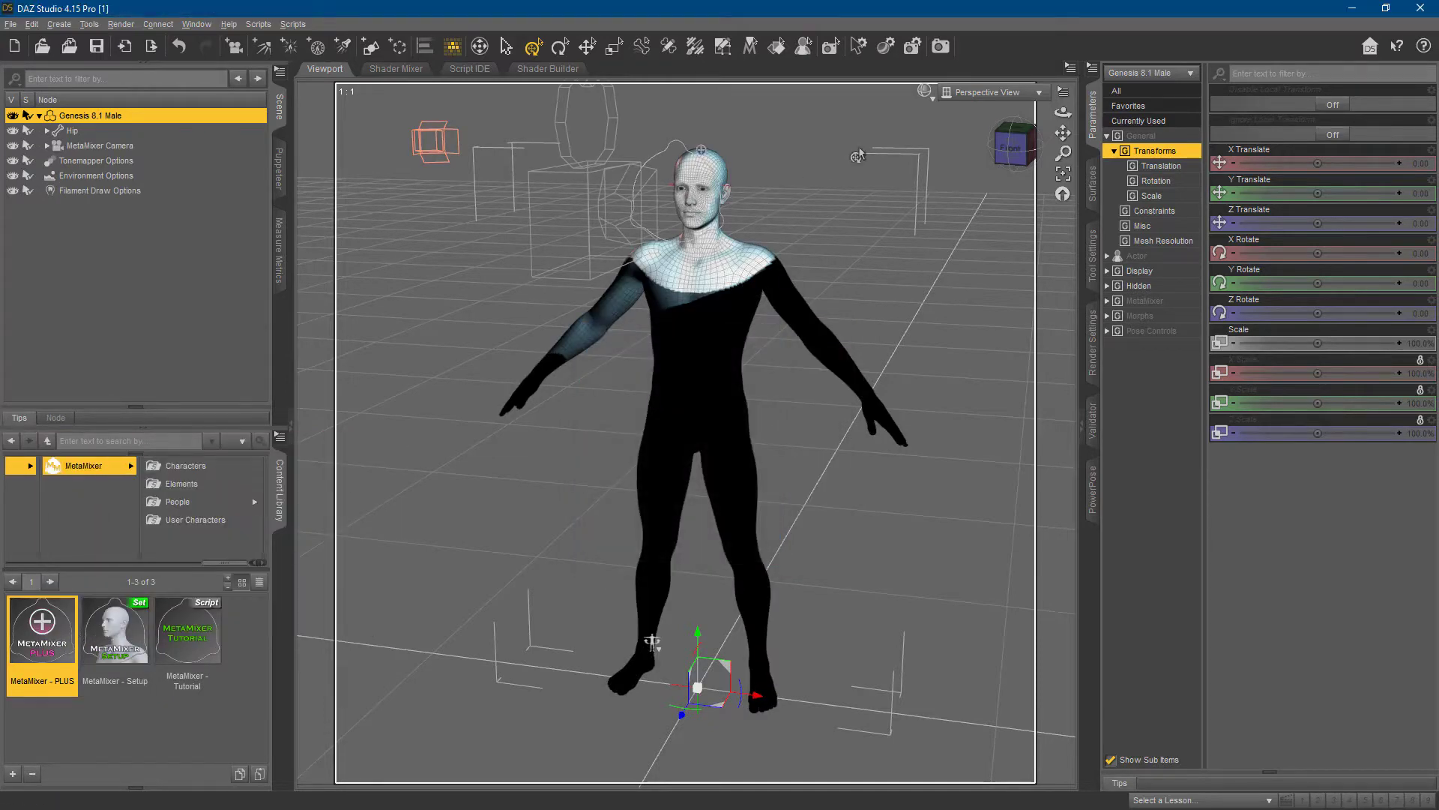
# - Look through the MetaMixer Camera and set the viewport draw style to Filament (PBR)
pyautogui.click(986, 97)
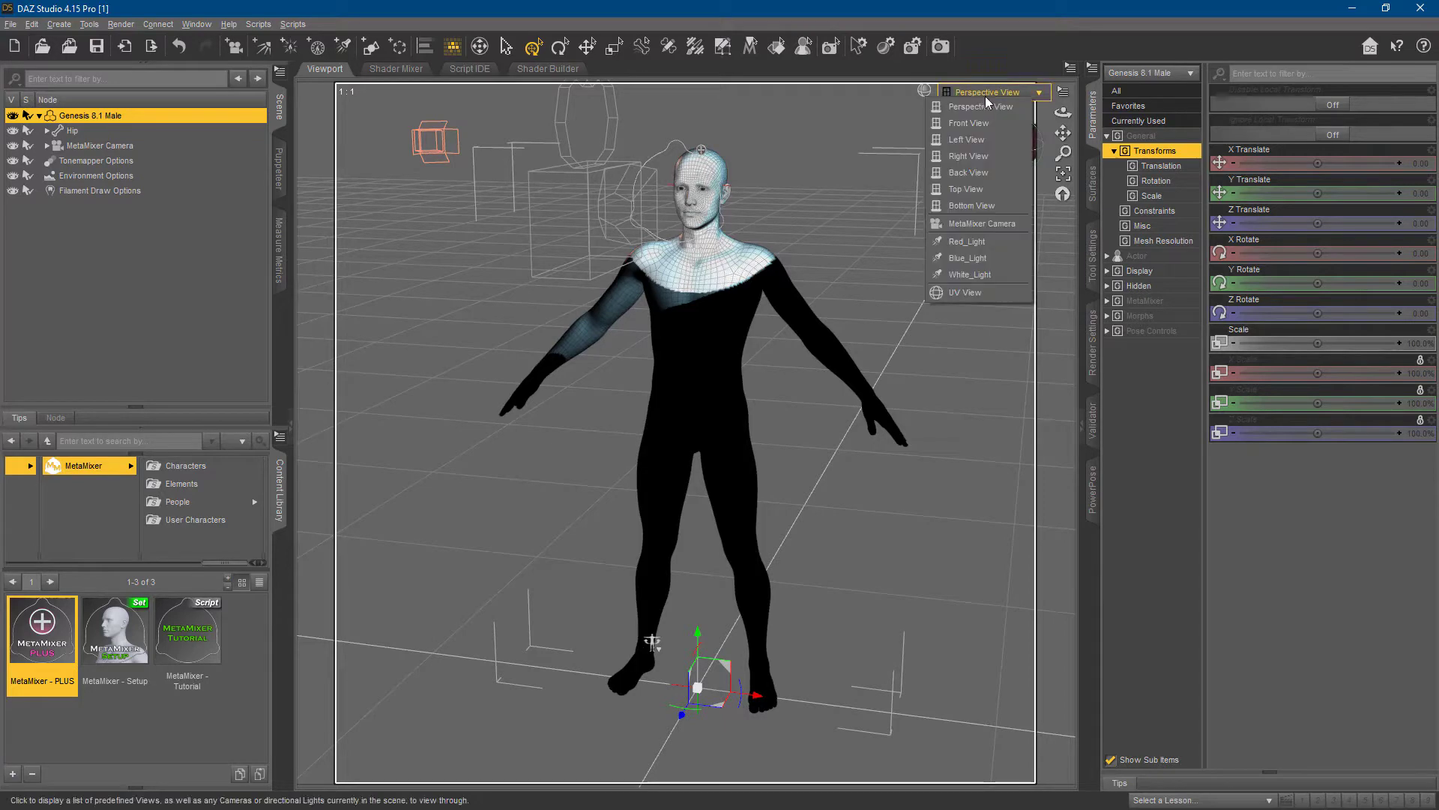
pyautogui.click(979, 223)
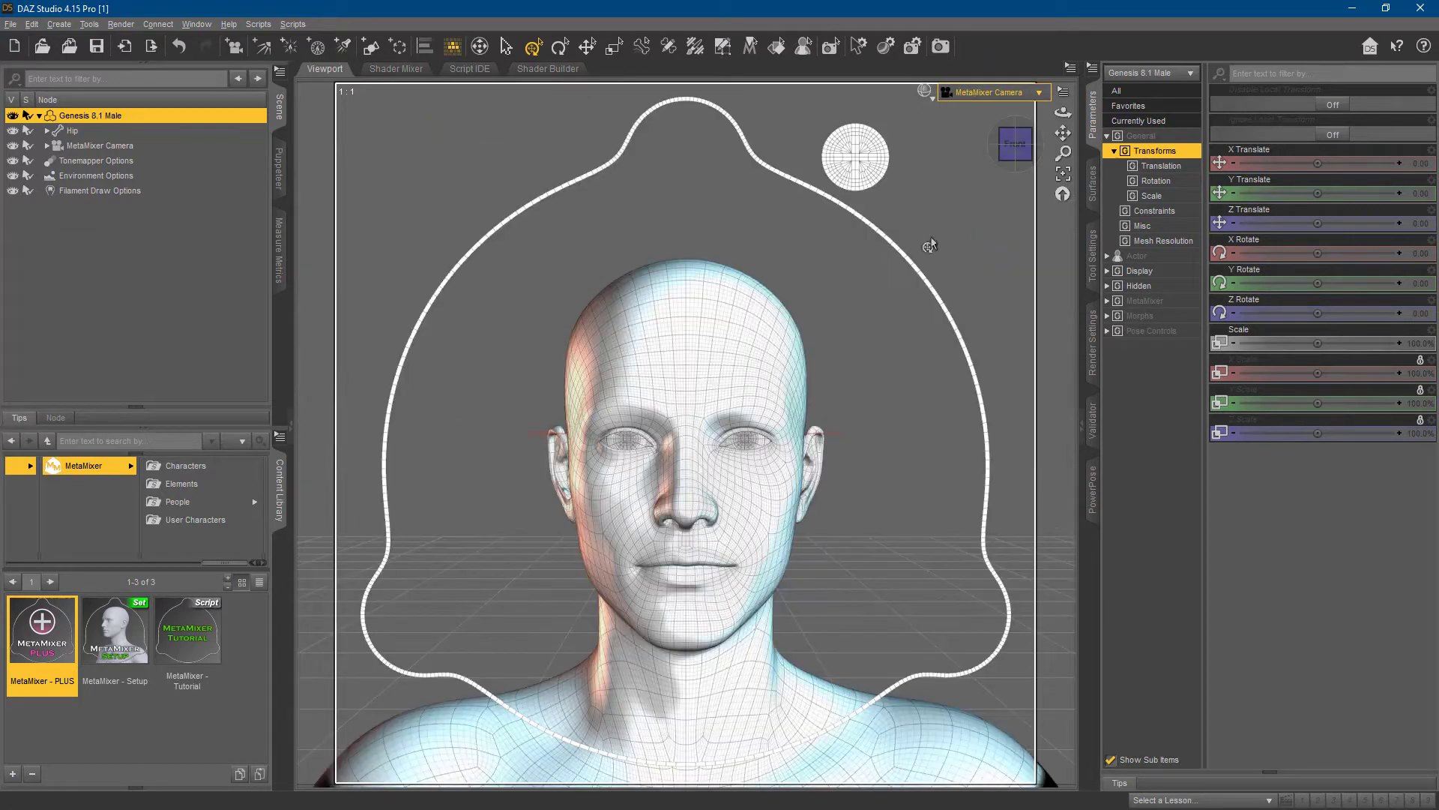
pyautogui.click(925, 91)
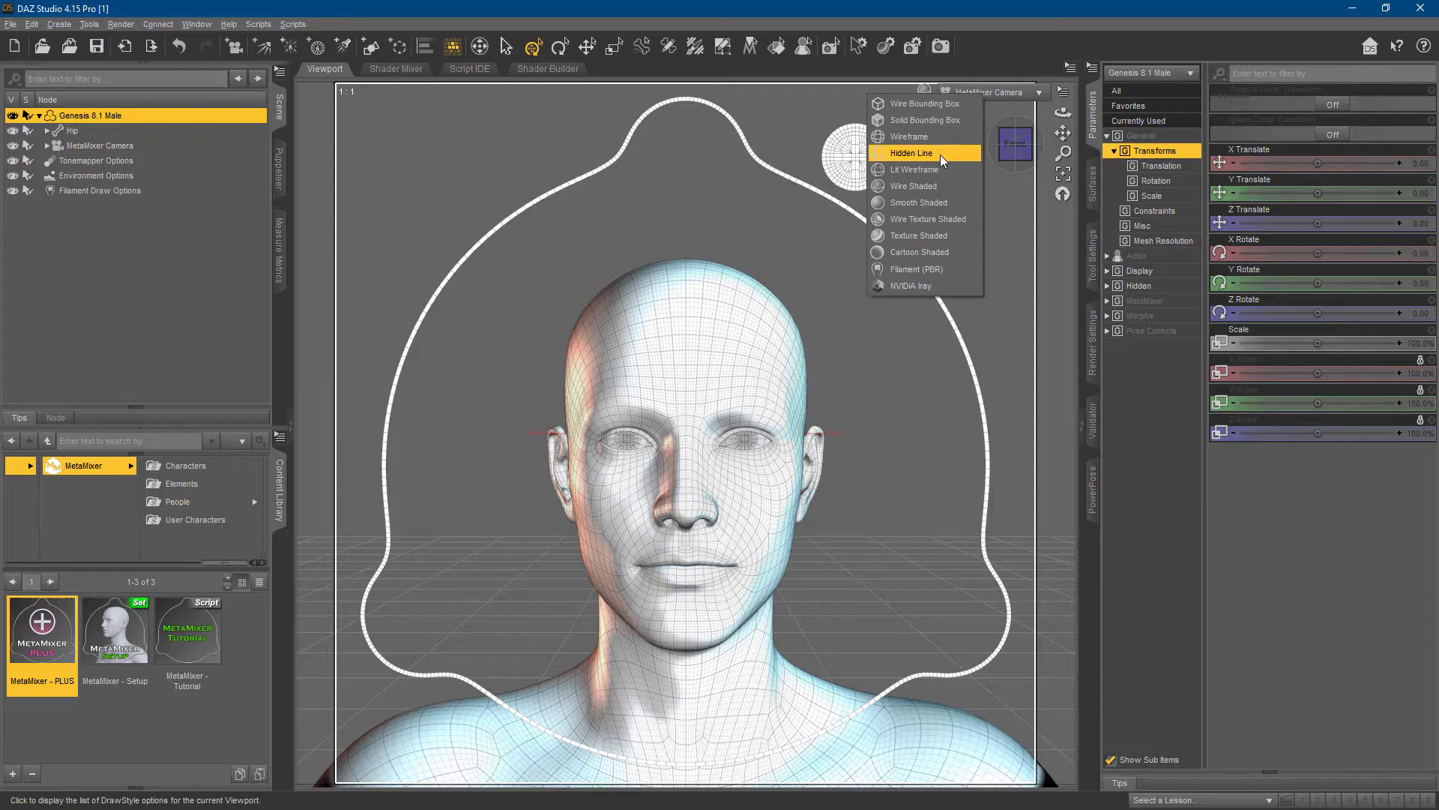
pyautogui.click(941, 269)
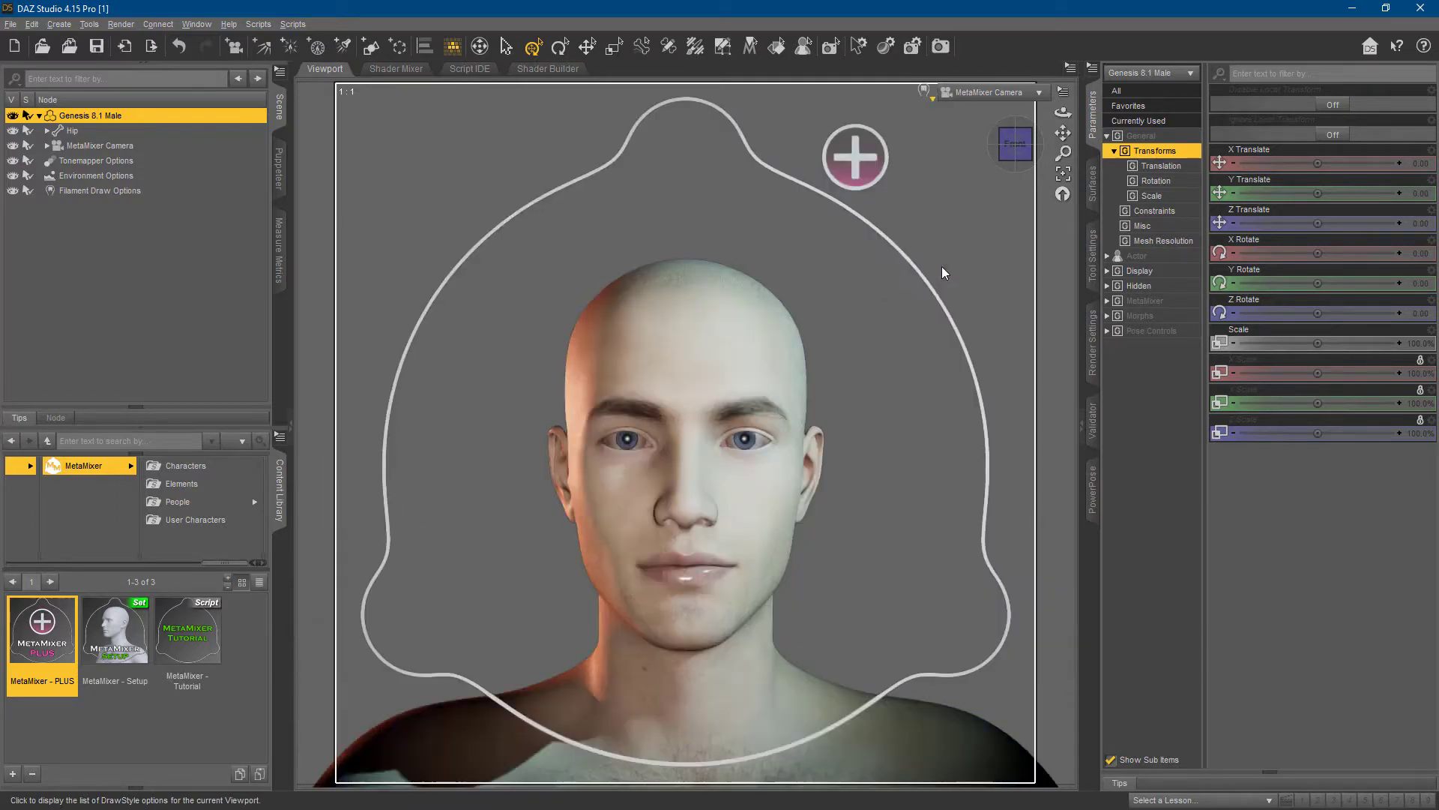
# - Apply the MetaMixer - Gray Clay material from the MetaMixer Elements folder to the figure
pyautogui.click(170, 486)
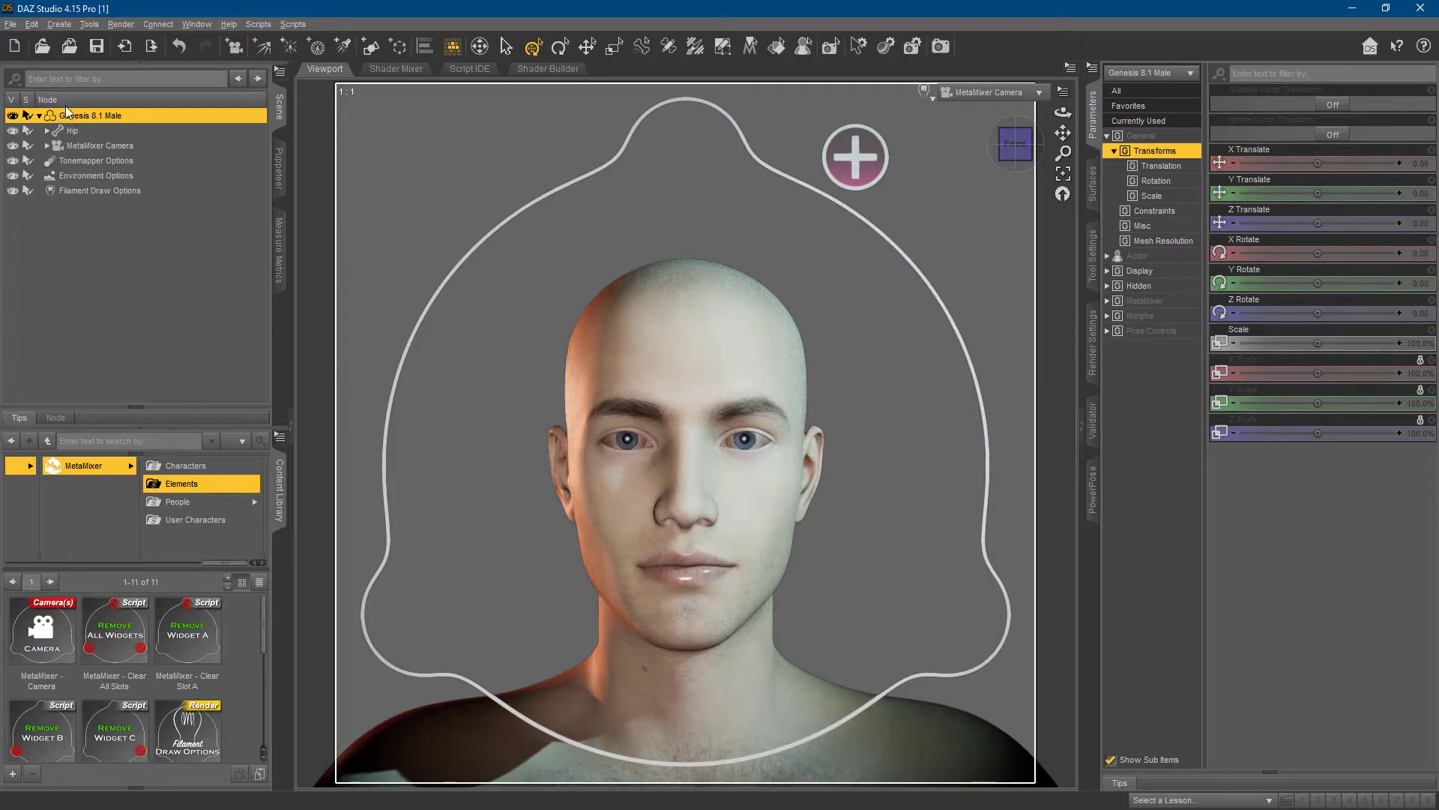
pyautogui.scroll(-1, 48, 742)
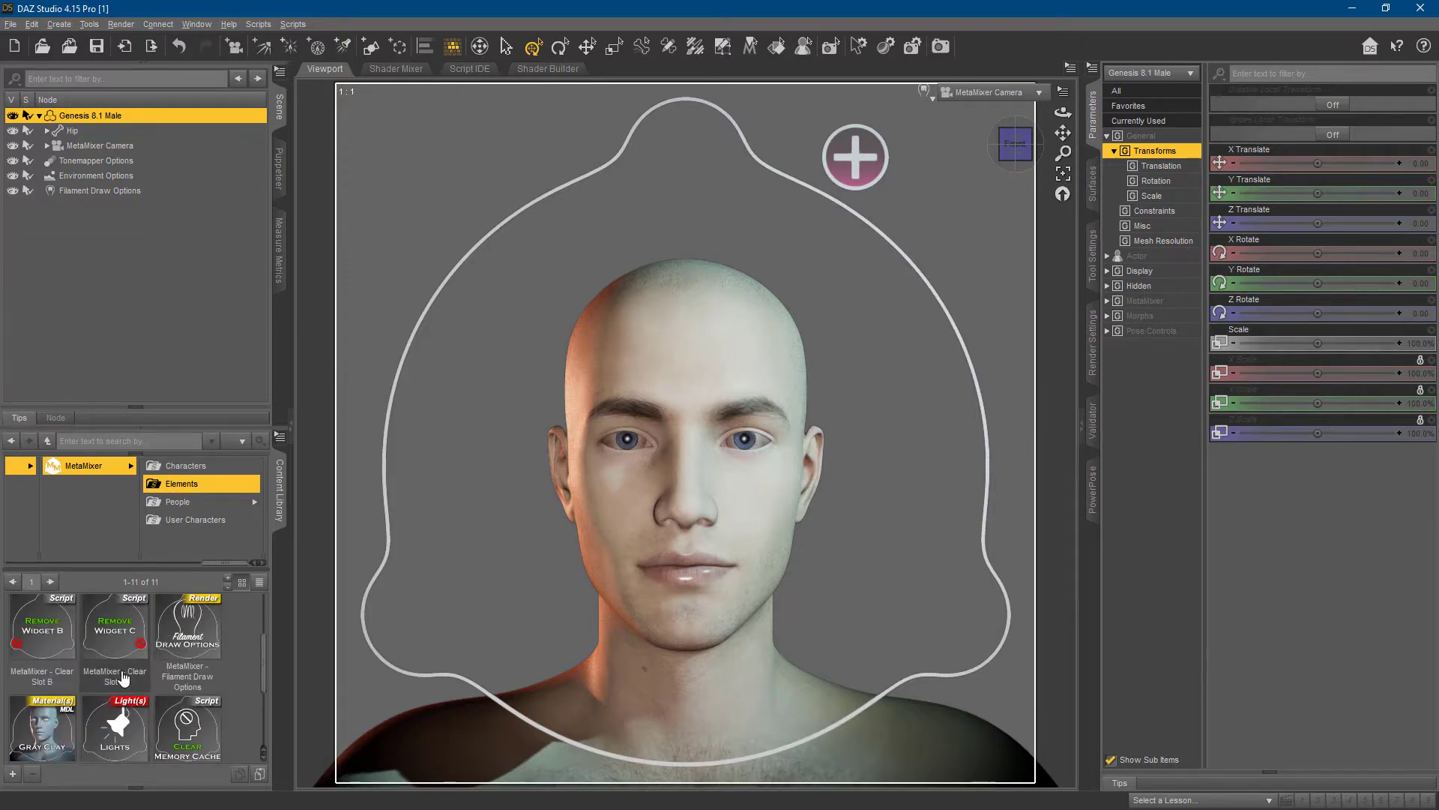
pyautogui.scroll(-1, 82, 731)
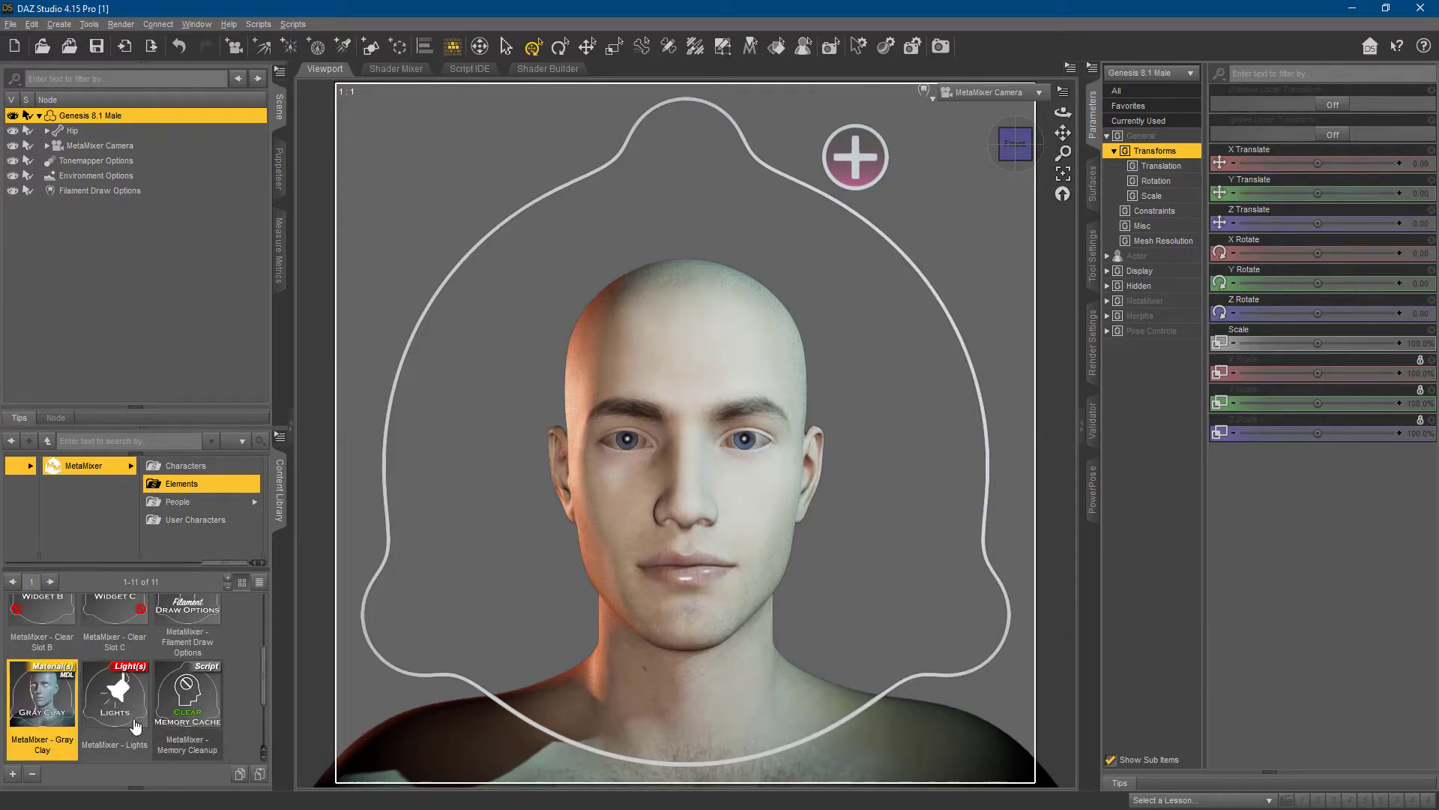
pyautogui.doubleClick(37, 693)
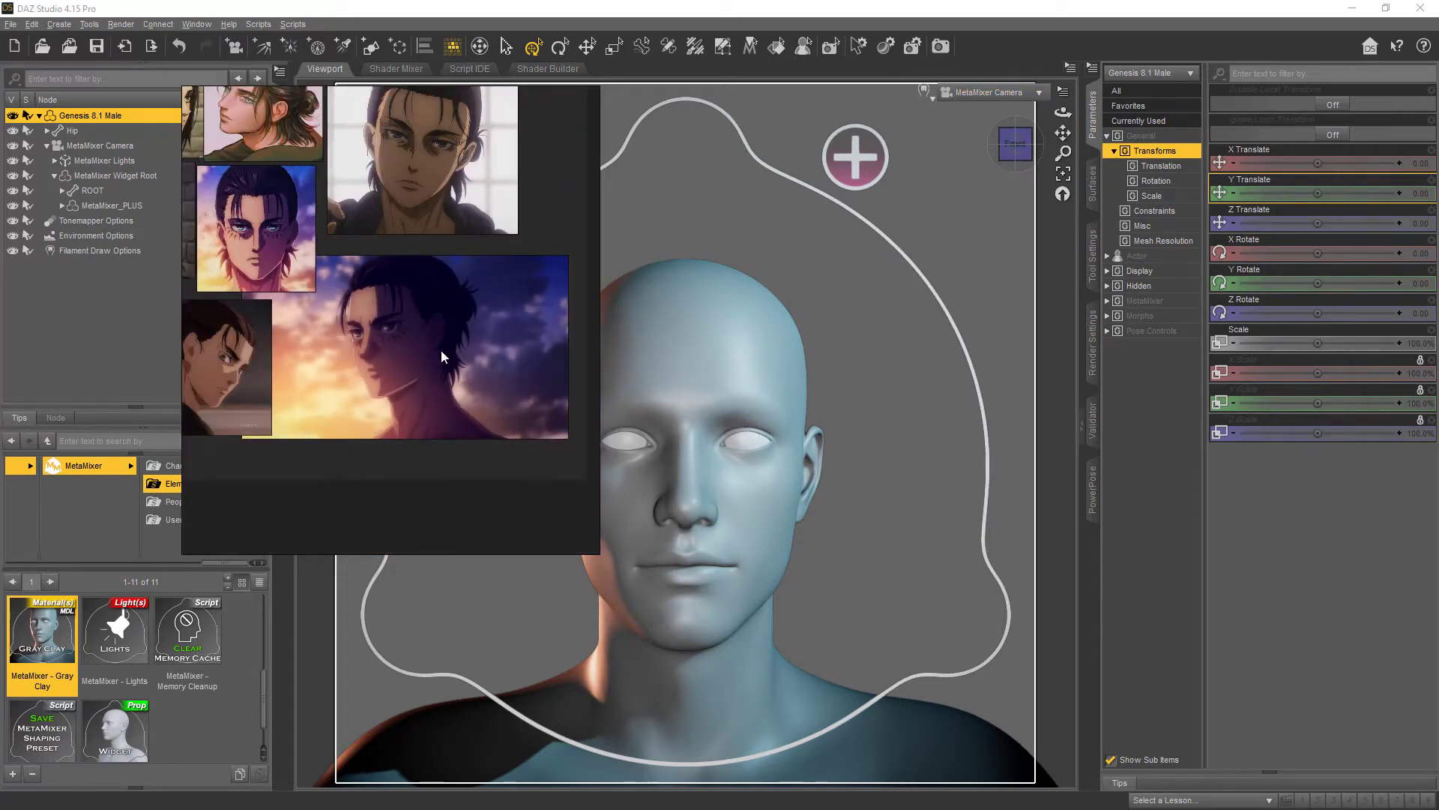
# - Place the reference image board beside the head and enlarge the character portrait with the sunset sky in it
pyautogui.moveTo(477, 375); pyautogui.dragTo(1211, 394, button='right')
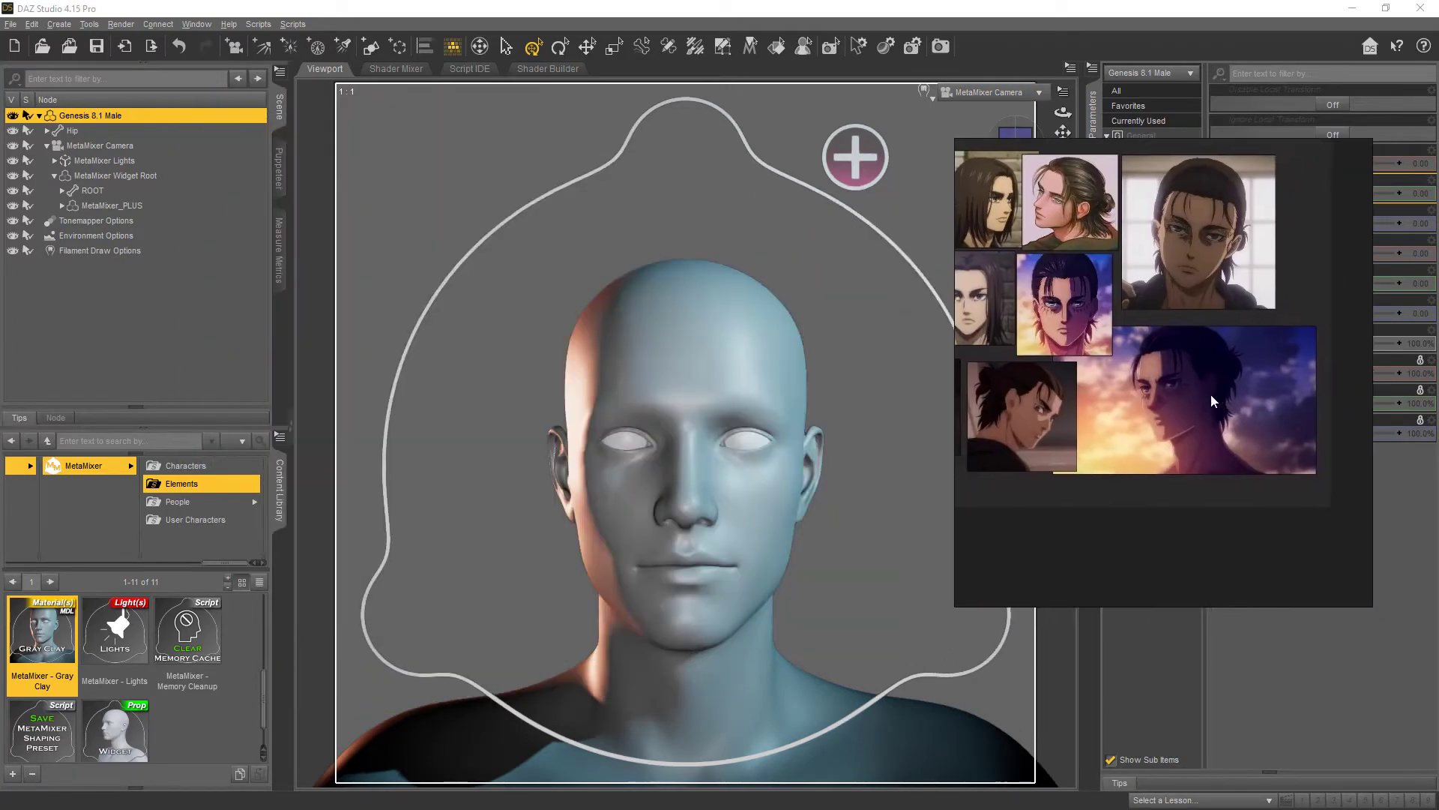
pyautogui.moveTo(1199, 391)
pyautogui.mouseDown()
pyautogui.moveTo(1256, 421)
pyautogui.moveTo(1214, 389)
pyautogui.mouseUp()
pyautogui.click(1080, 318)
pyautogui.click(1040, 415)
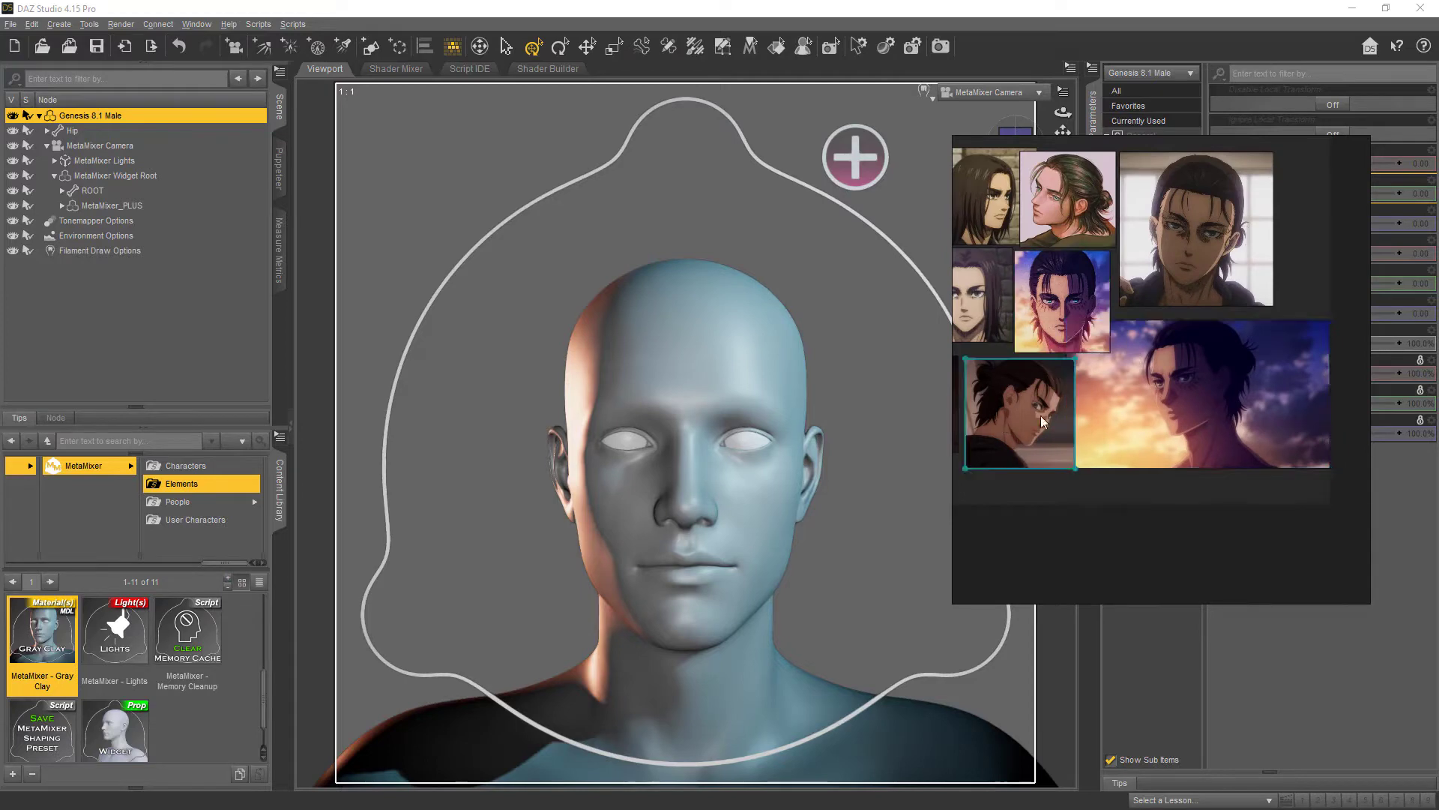
pyautogui.moveTo(1121, 370); pyautogui.dragTo(1141, 415, button='middle')
pyautogui.scroll(2, 1232, 428)
pyautogui.moveTo(1232, 428); pyautogui.dragTo(1180, 342, button='middle')
pyautogui.scroll(2, 1171, 411)
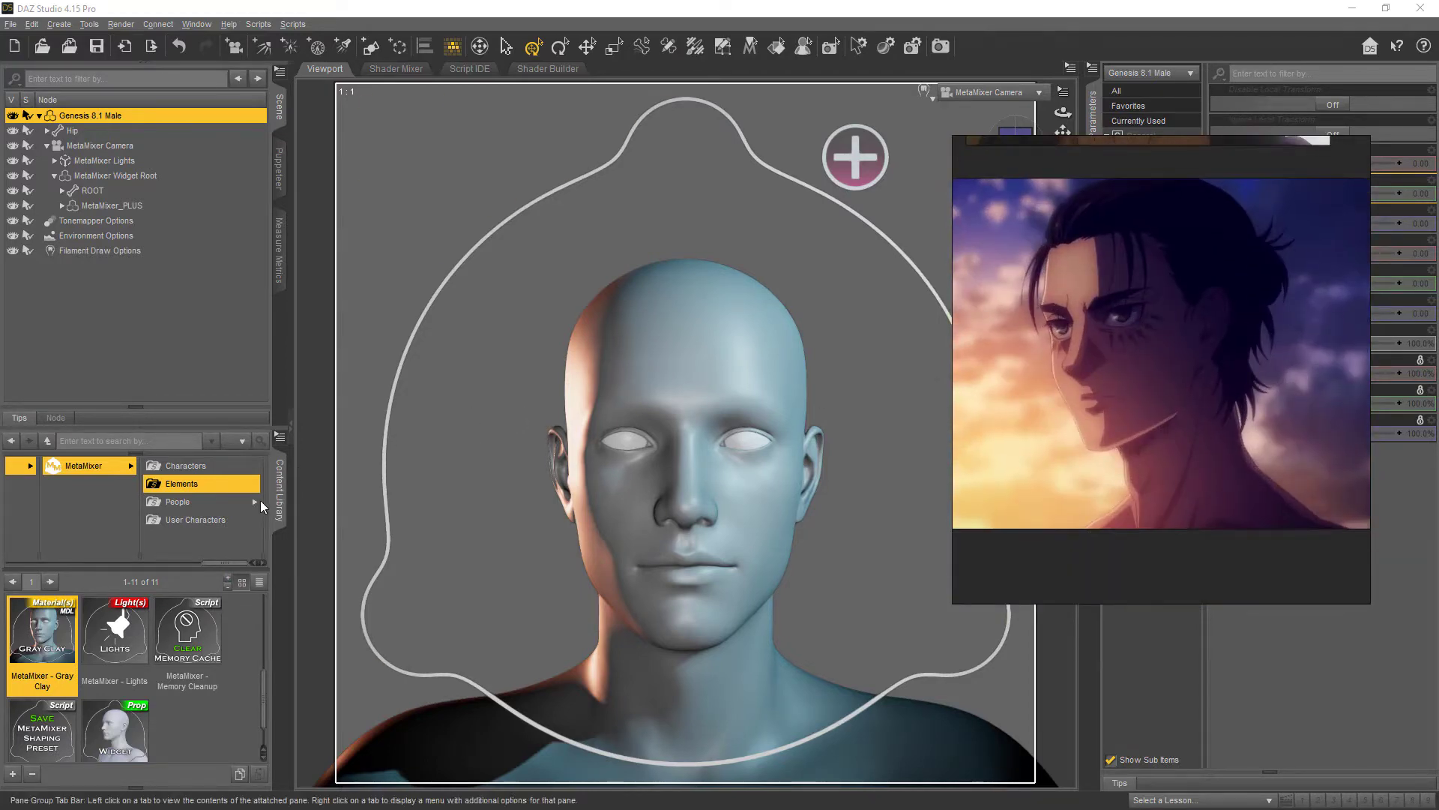
# - Browse the MetaMixer Characters (Faux2D) presets and load Faux2D Male 24 as Widget A
pyautogui.click(210, 472)
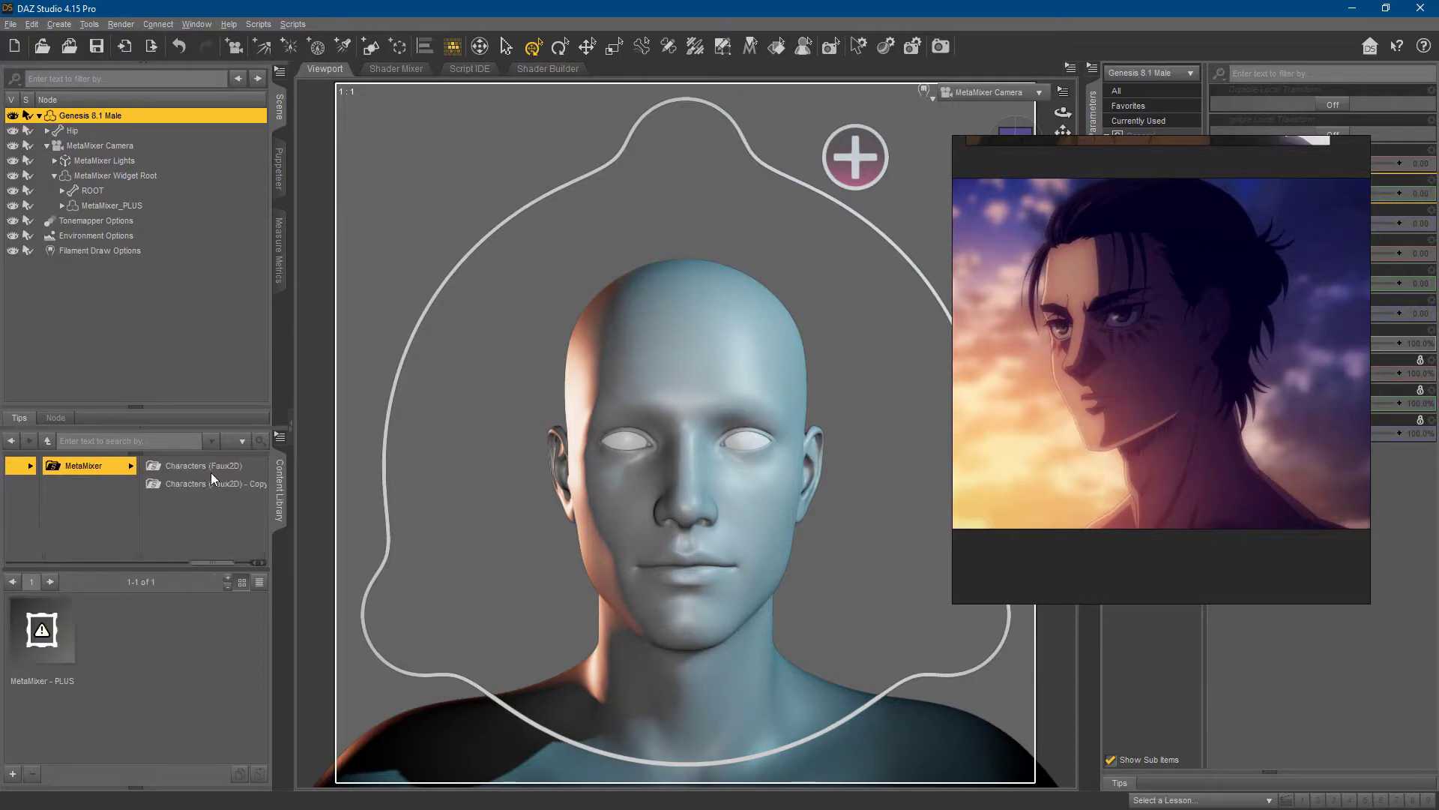
pyautogui.click(192, 470)
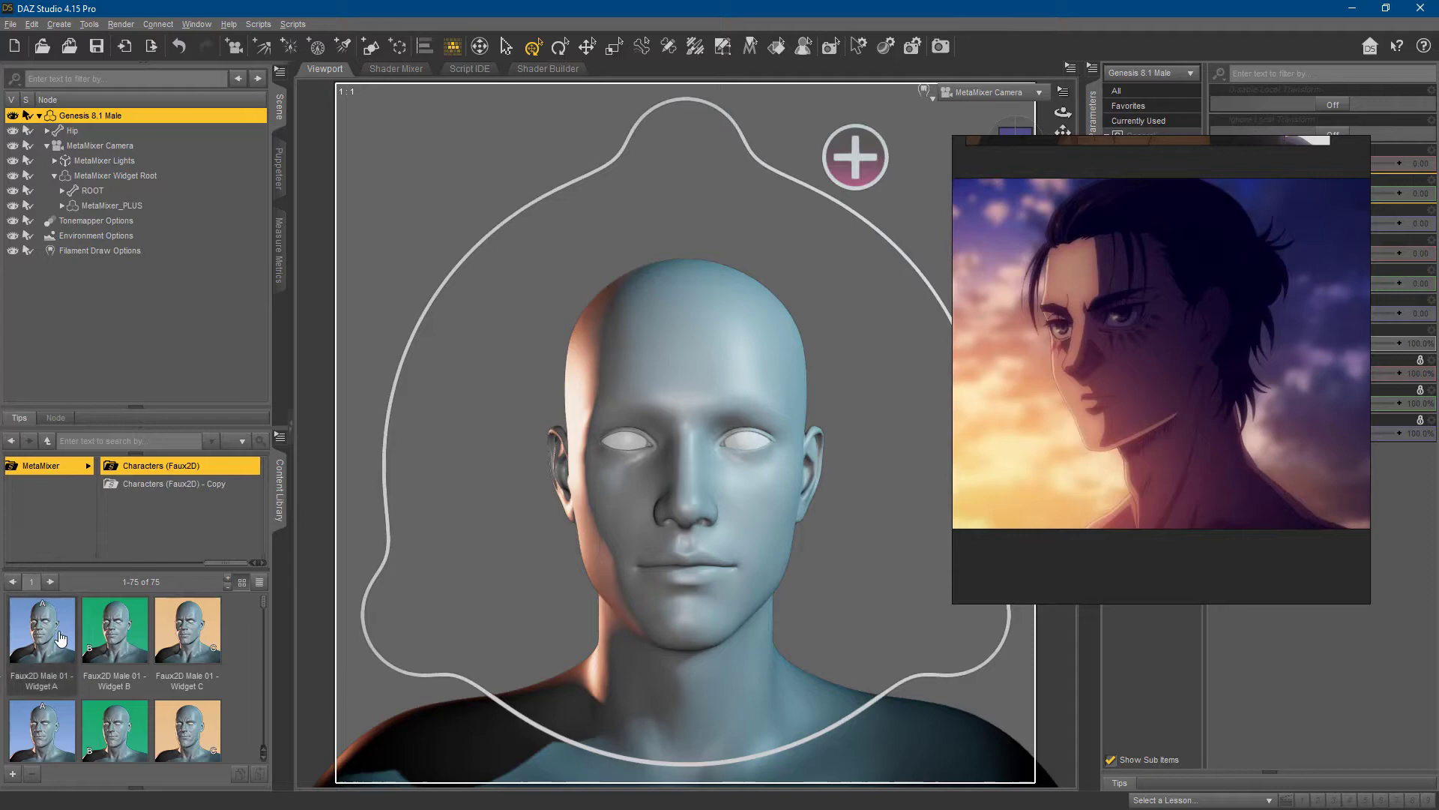
pyautogui.moveTo(61, 638)
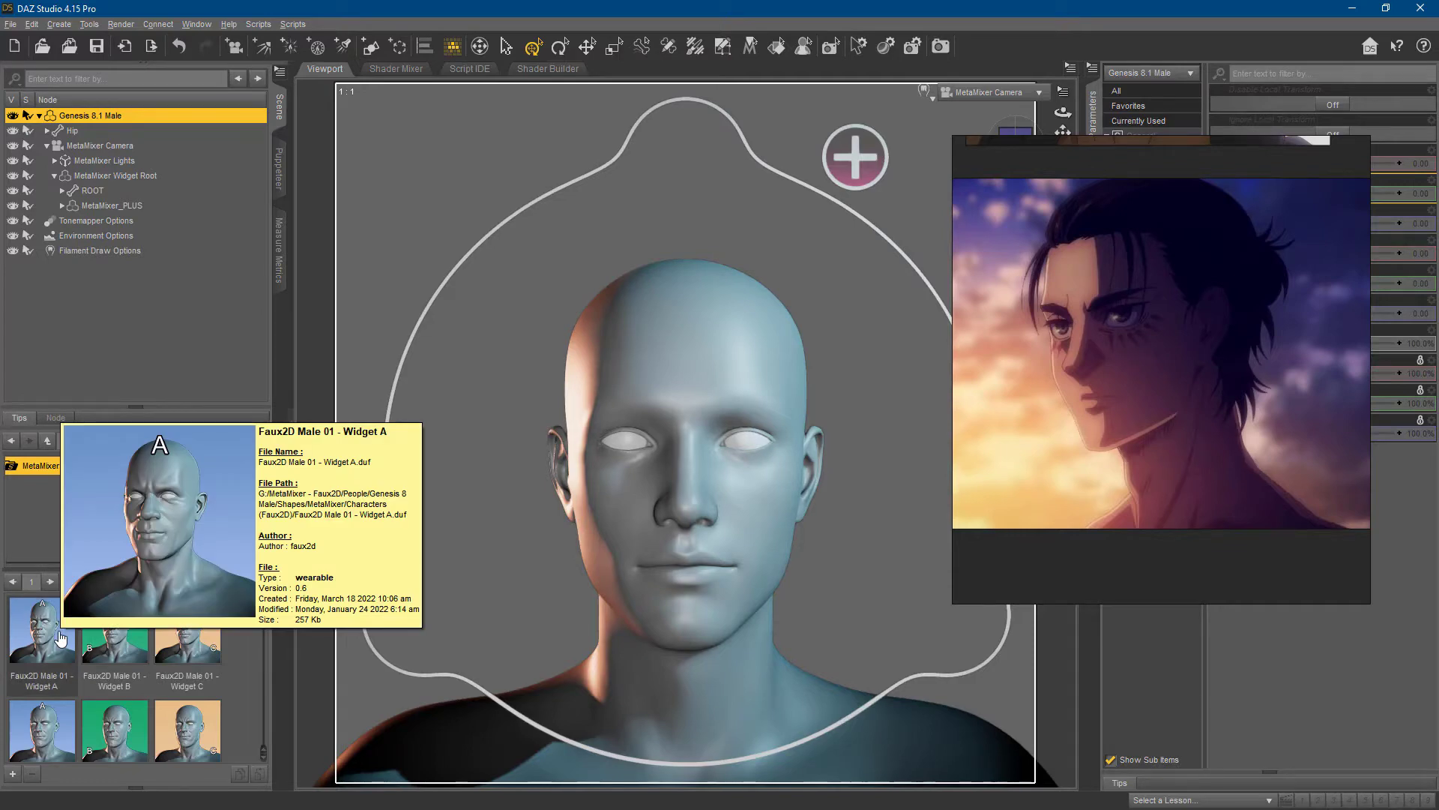
pyautogui.scroll(-8, 62, 638)
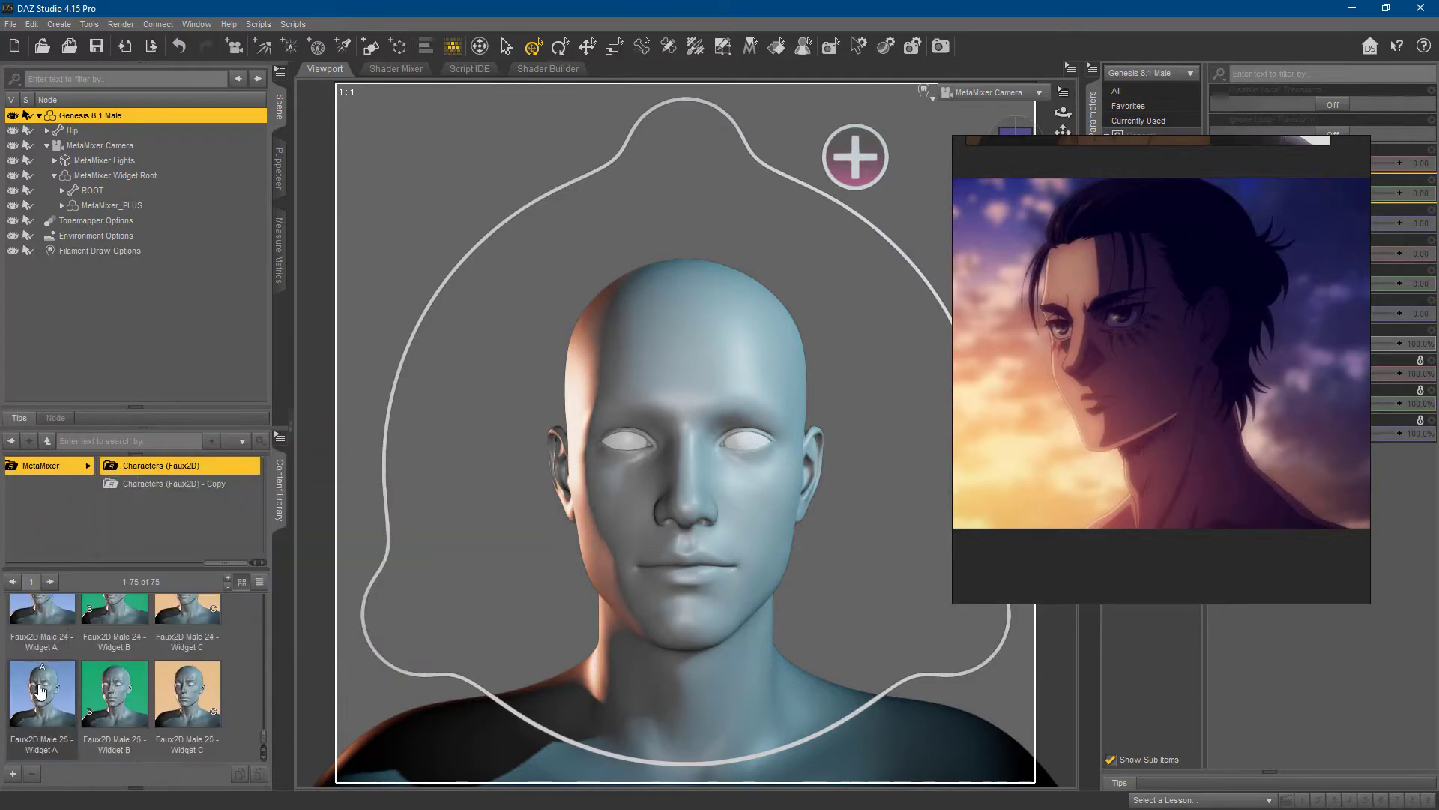
pyautogui.scroll(6, 33, 681)
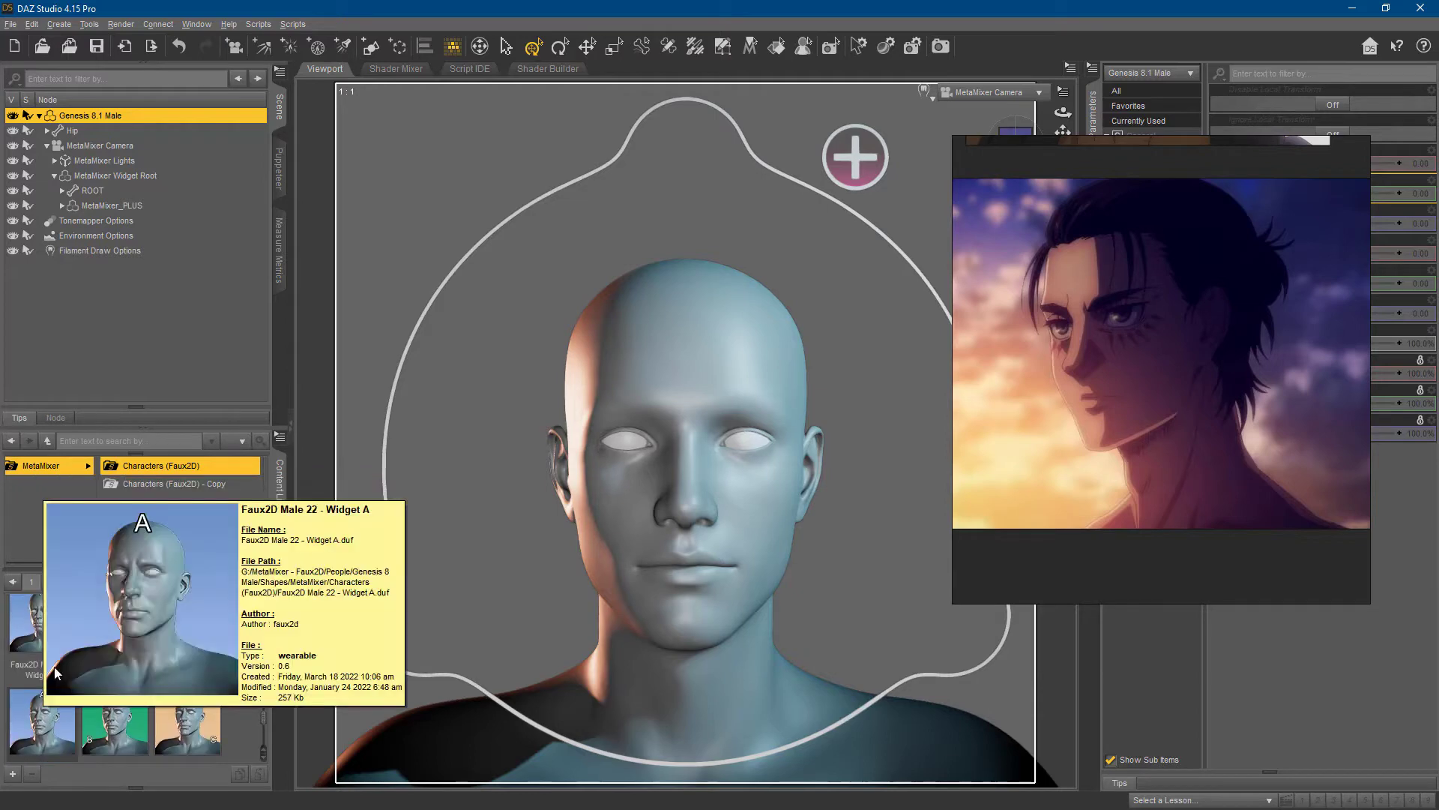
pyautogui.scroll(-7, 54, 671)
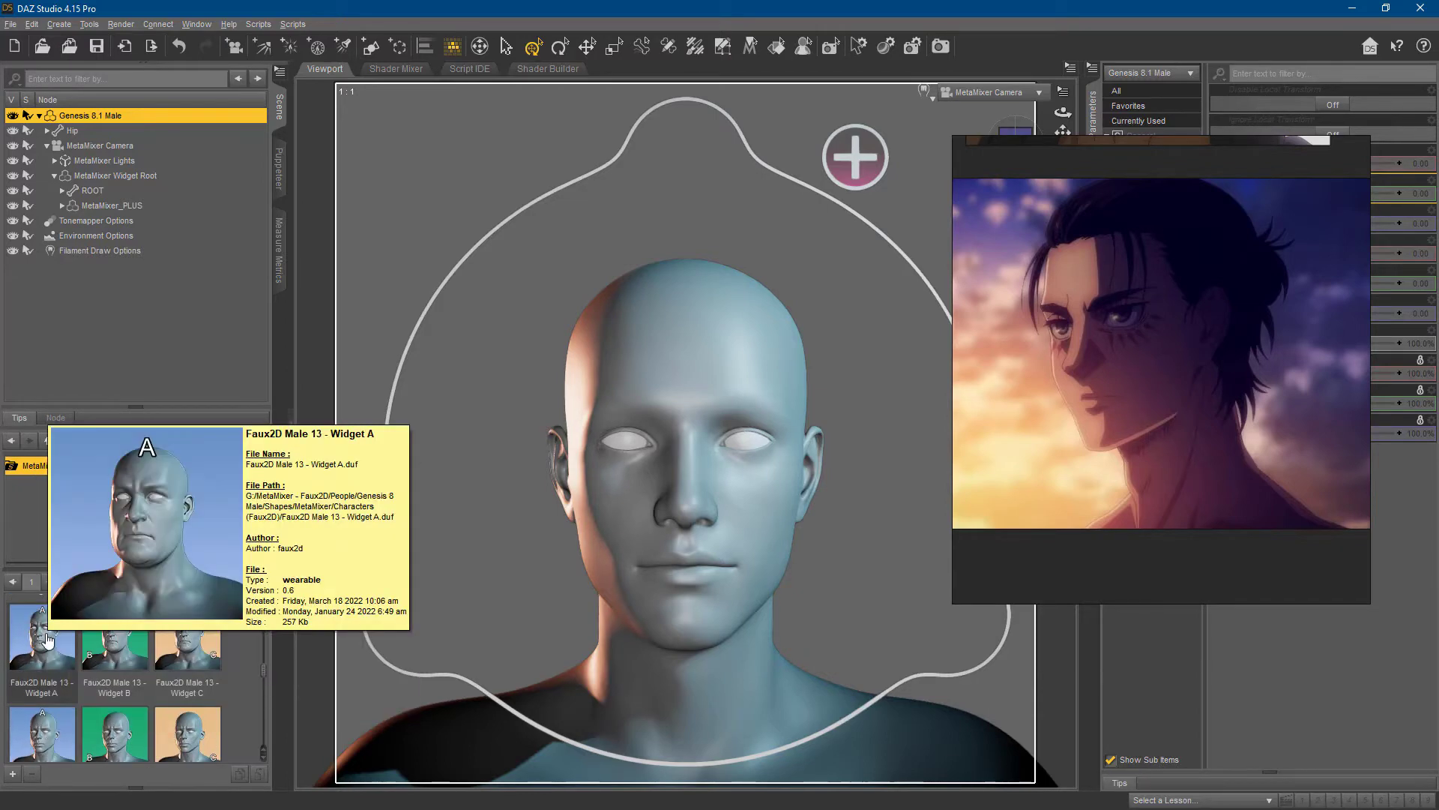
pyautogui.scroll(3, 41, 708)
pyautogui.doubleClick(41, 742)
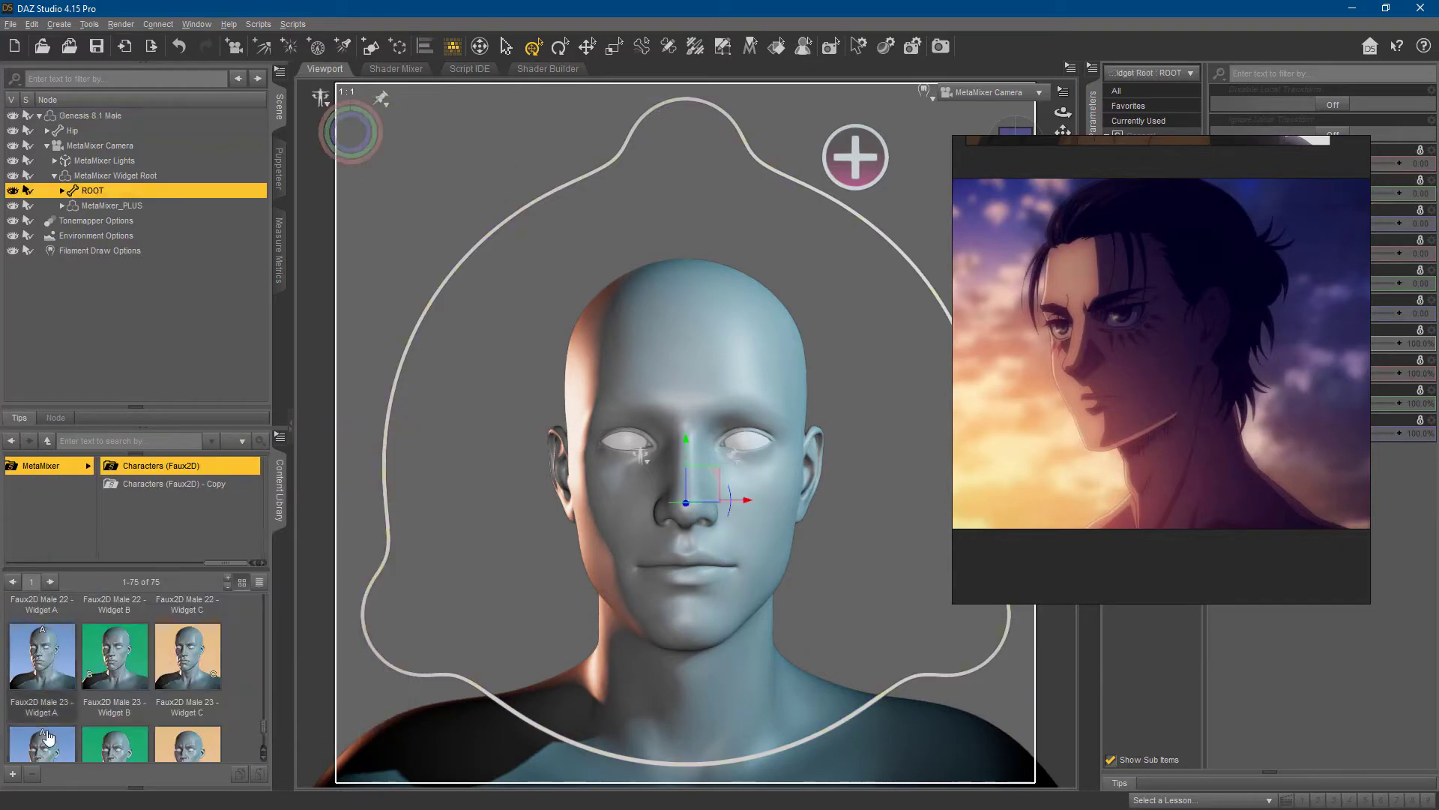
# - Load Faux2D Male 25 as Widget B and Faux2D Male 20 as Widget C
pyautogui.moveTo(184, 636)
pyautogui.scroll(-2, 225, 663)
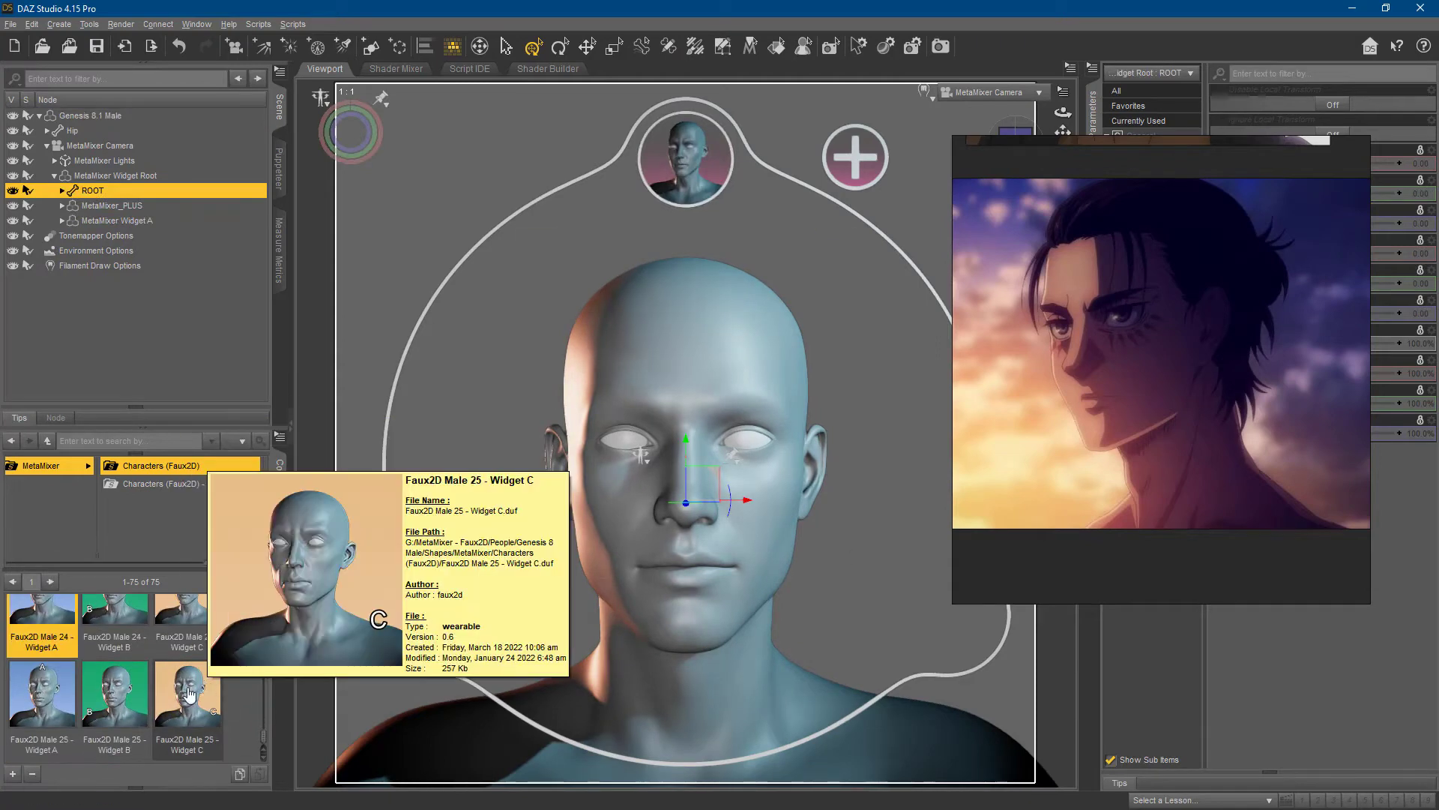
pyautogui.doubleClick(120, 694)
pyautogui.scroll(3, 169, 712)
pyautogui.scroll(2, 193, 712)
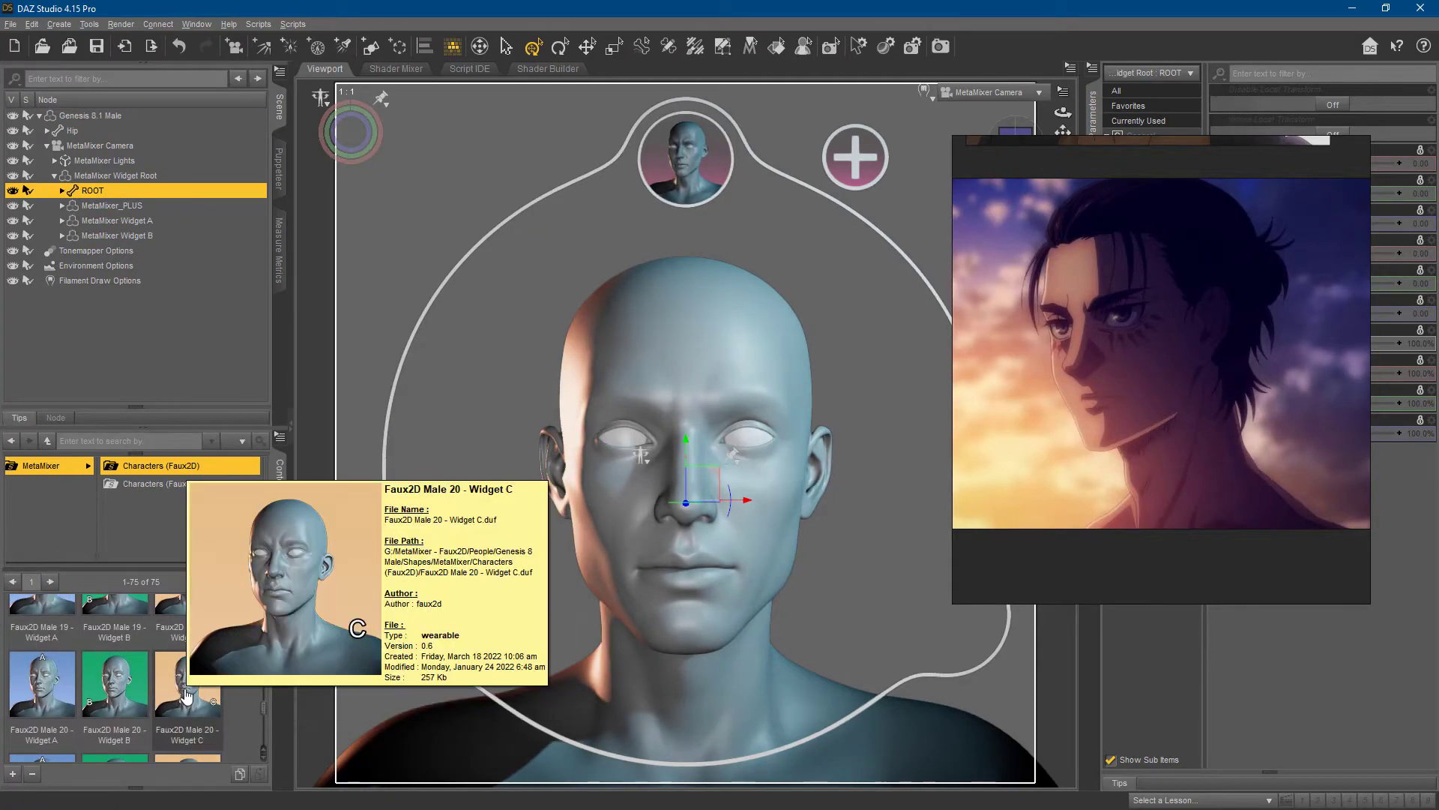
pyautogui.doubleClick(183, 697)
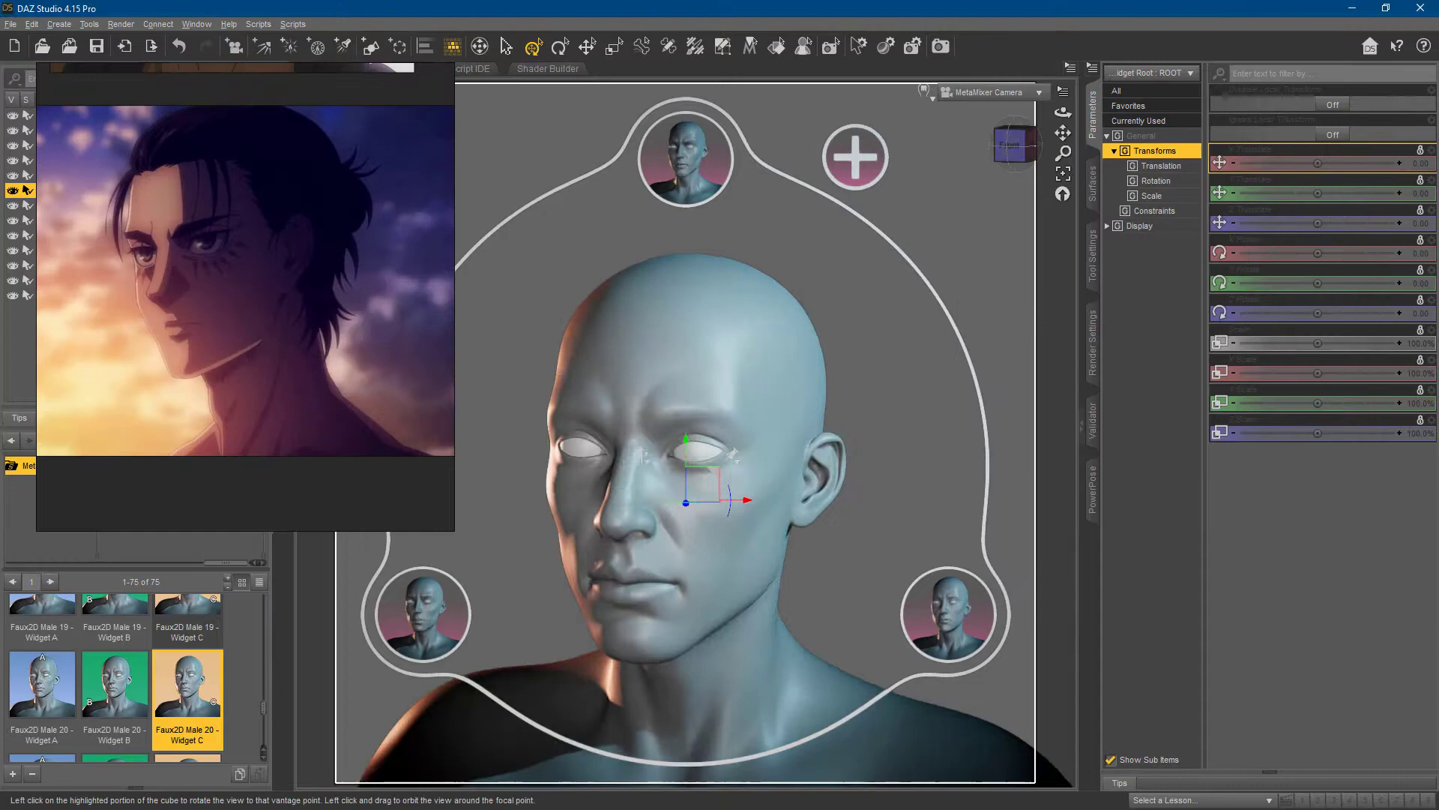
# - Turn the head to a three-quarter view like the reference and switch PowerPose to the MetaMixer Widget_Blending template
pyautogui.moveTo(1016, 146); pyautogui.dragTo(975, 150)
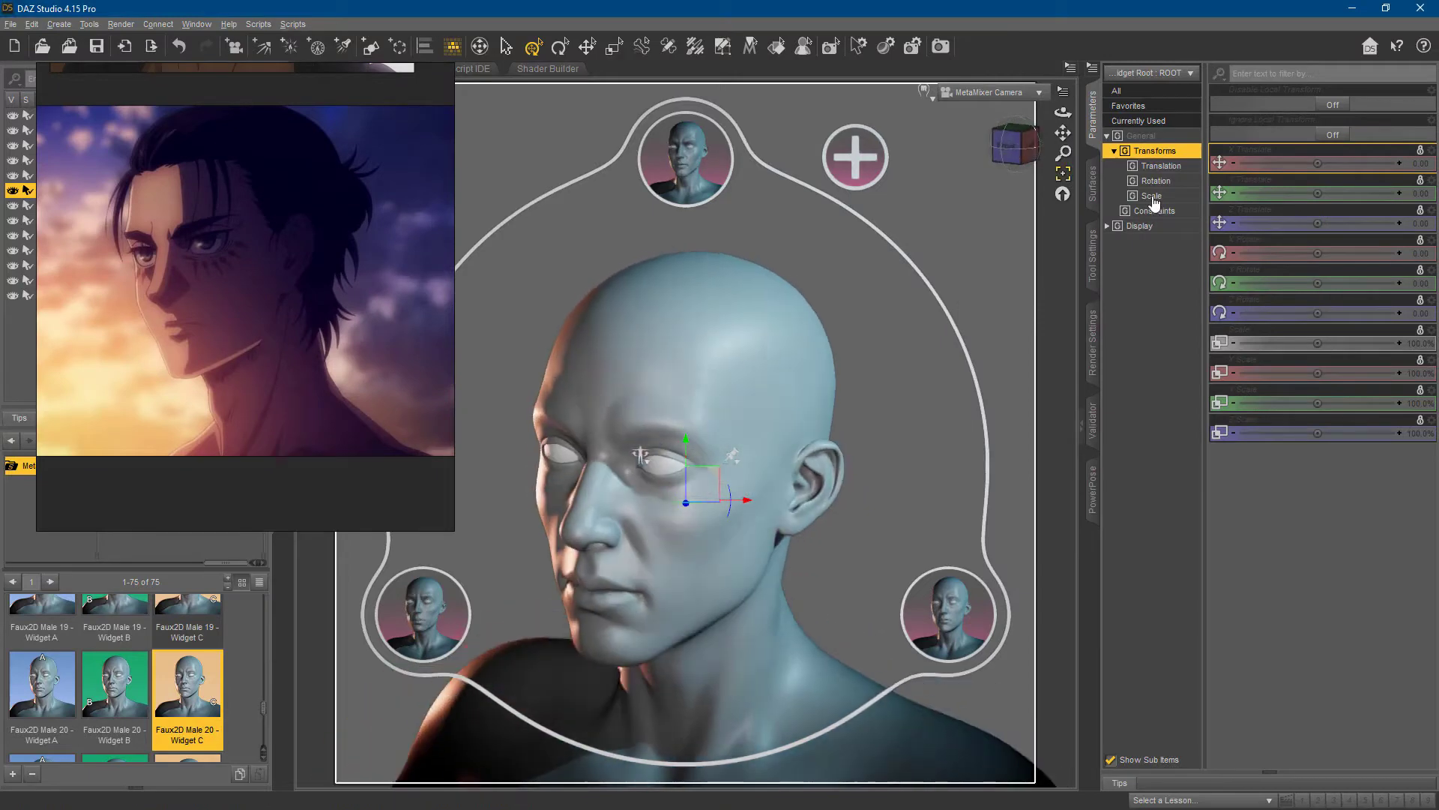
pyautogui.click(1092, 491)
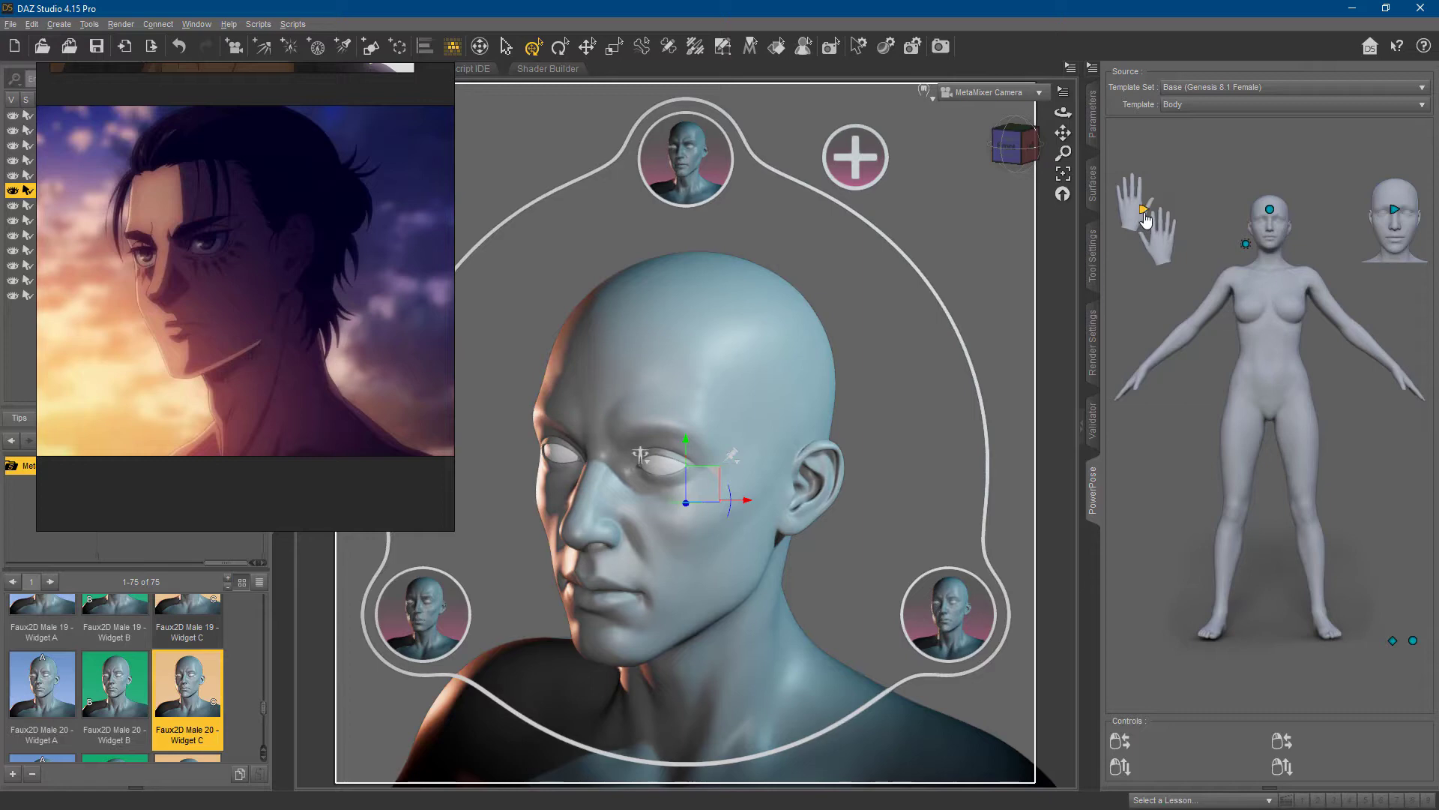
pyautogui.click(1207, 104)
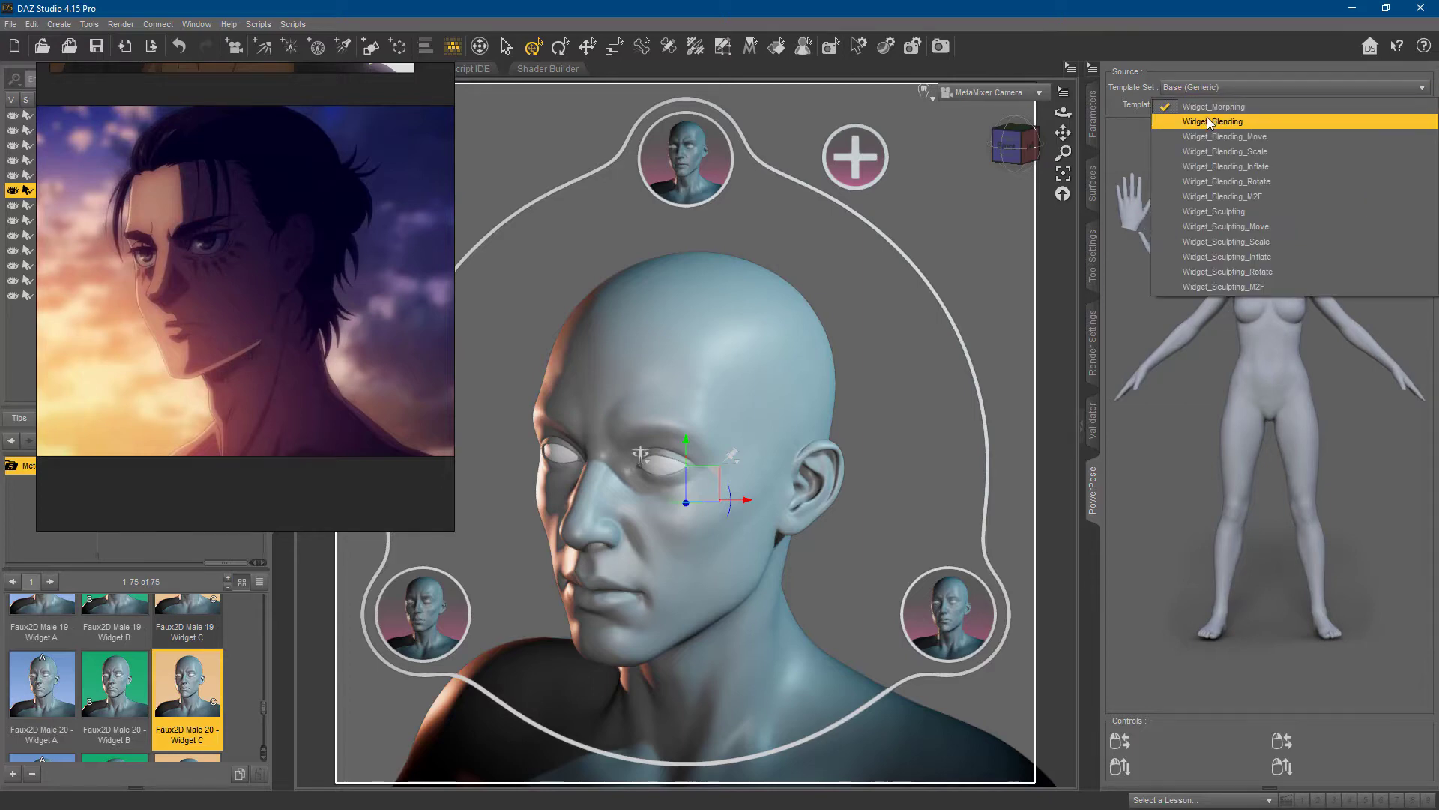
pyautogui.click(1207, 116)
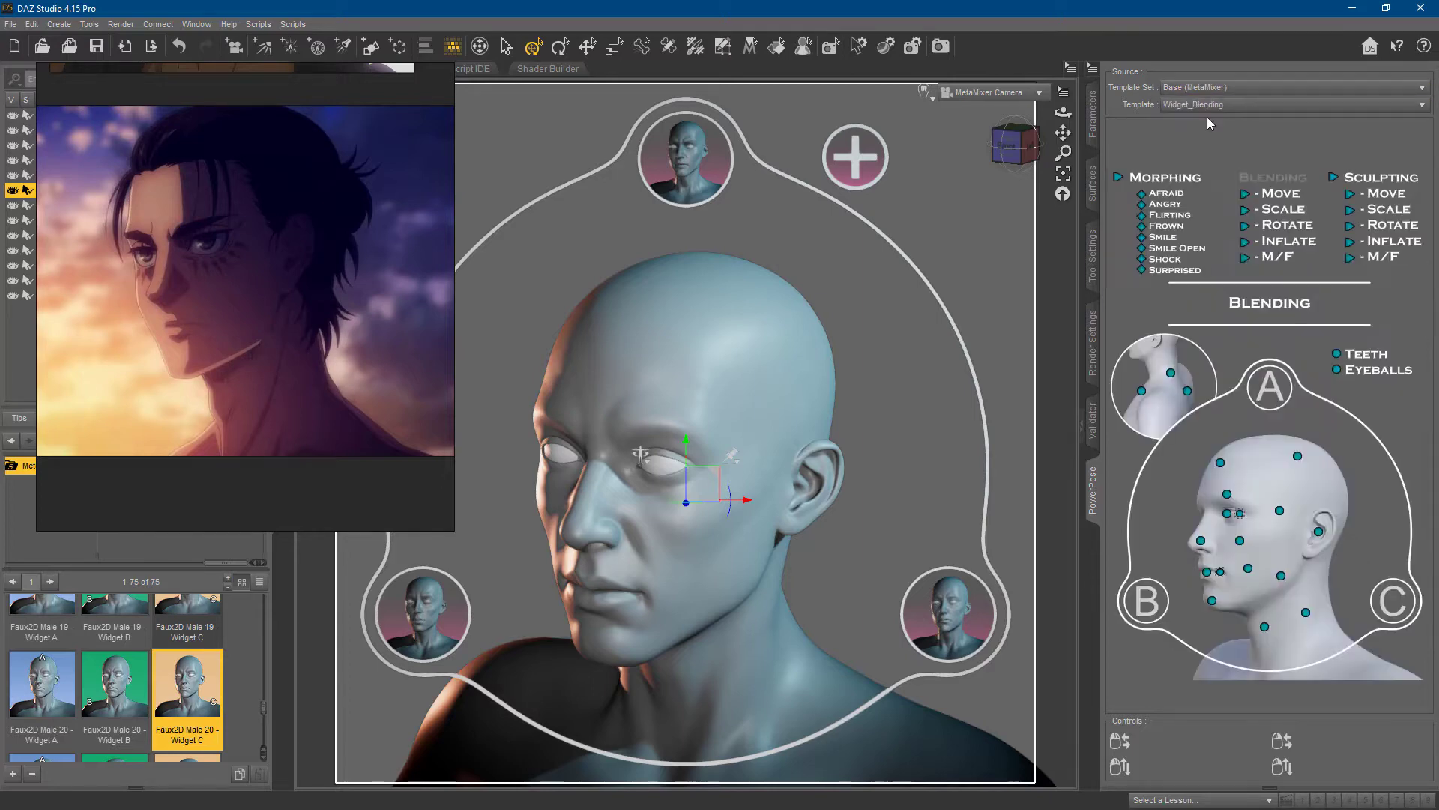
# - Set the draw settings' Subdivision Updates to Delayed
pyautogui.click(1118, 178)
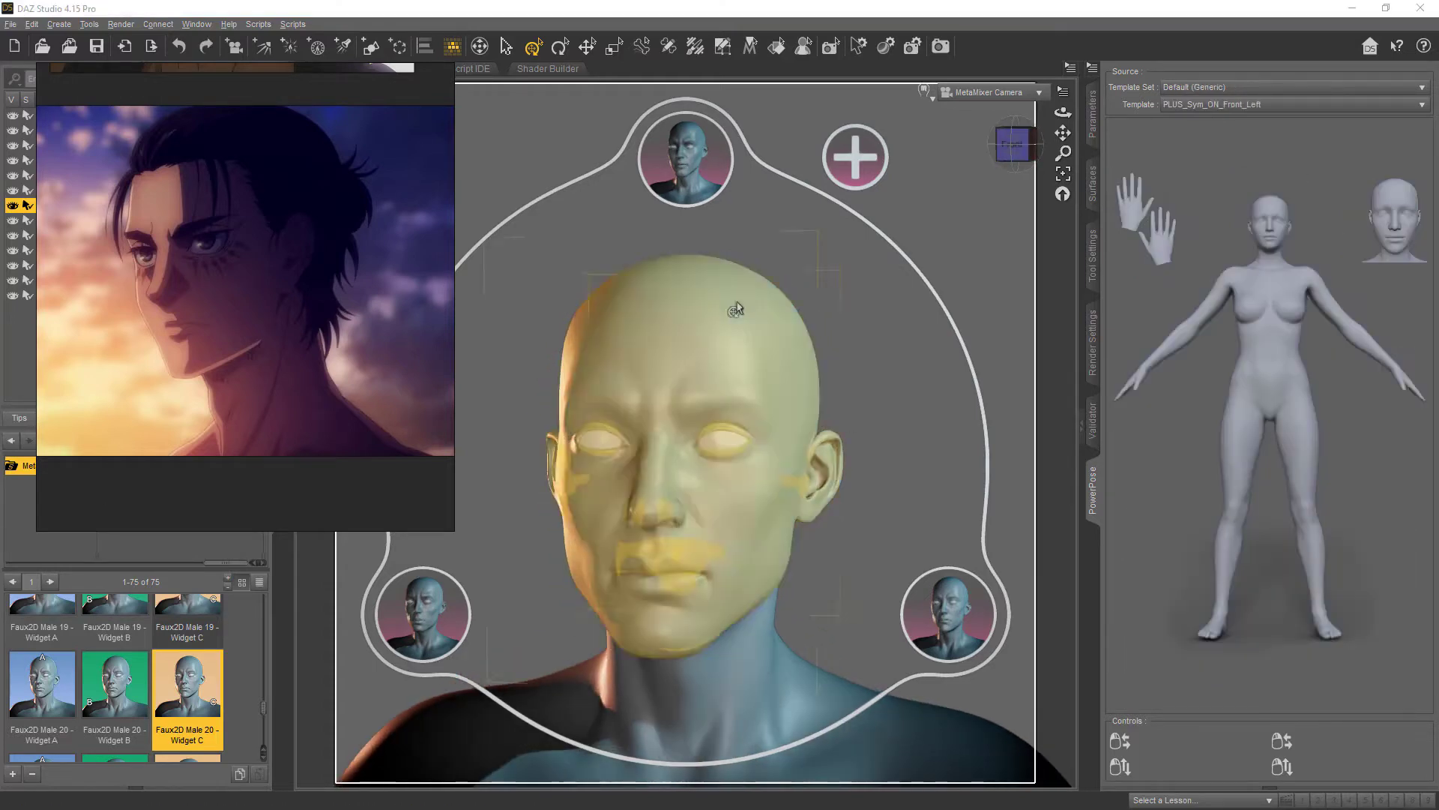
pyautogui.moveTo(1016, 144); pyautogui.dragTo(988, 144)
pyautogui.click(886, 46)
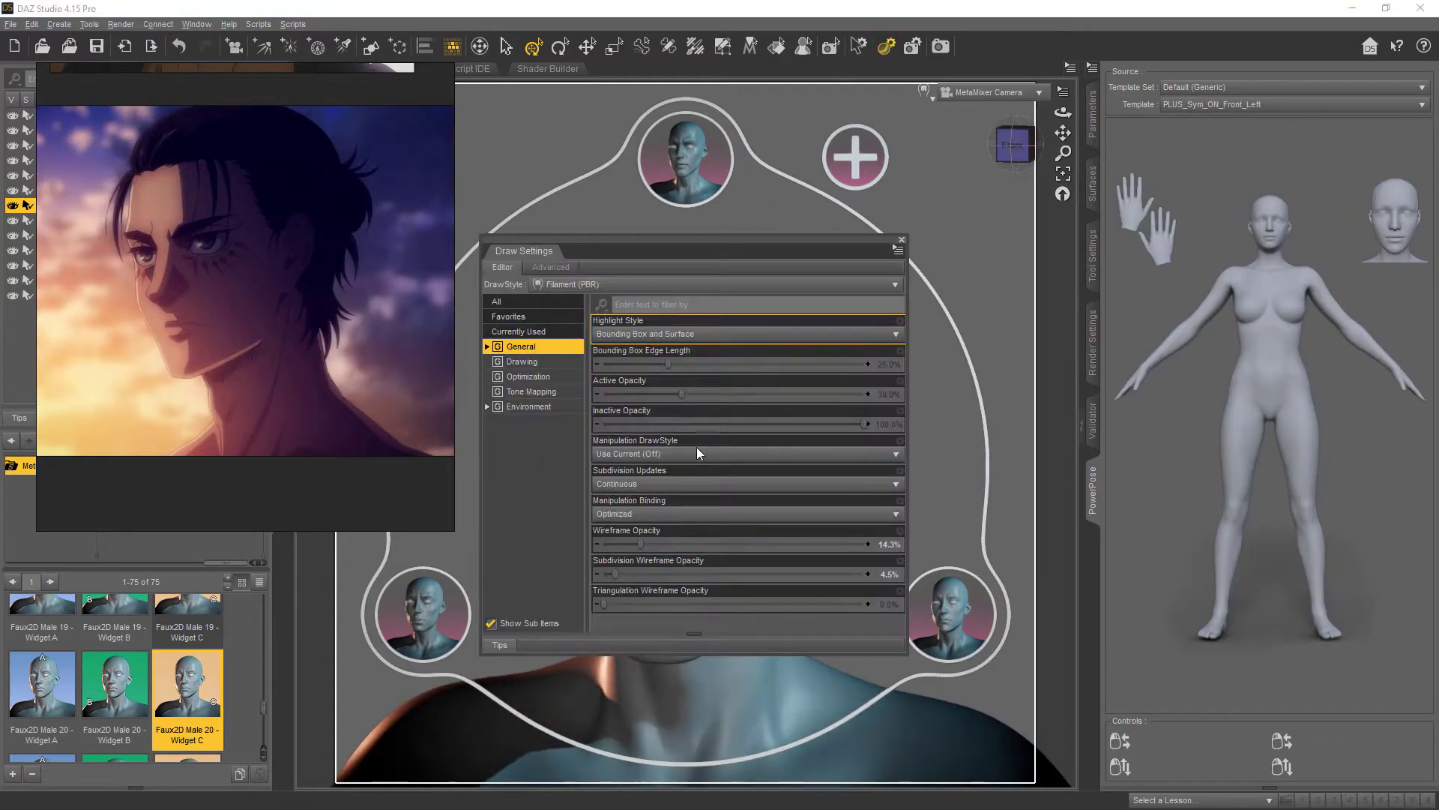
pyautogui.click(697, 483)
pyautogui.click(637, 499)
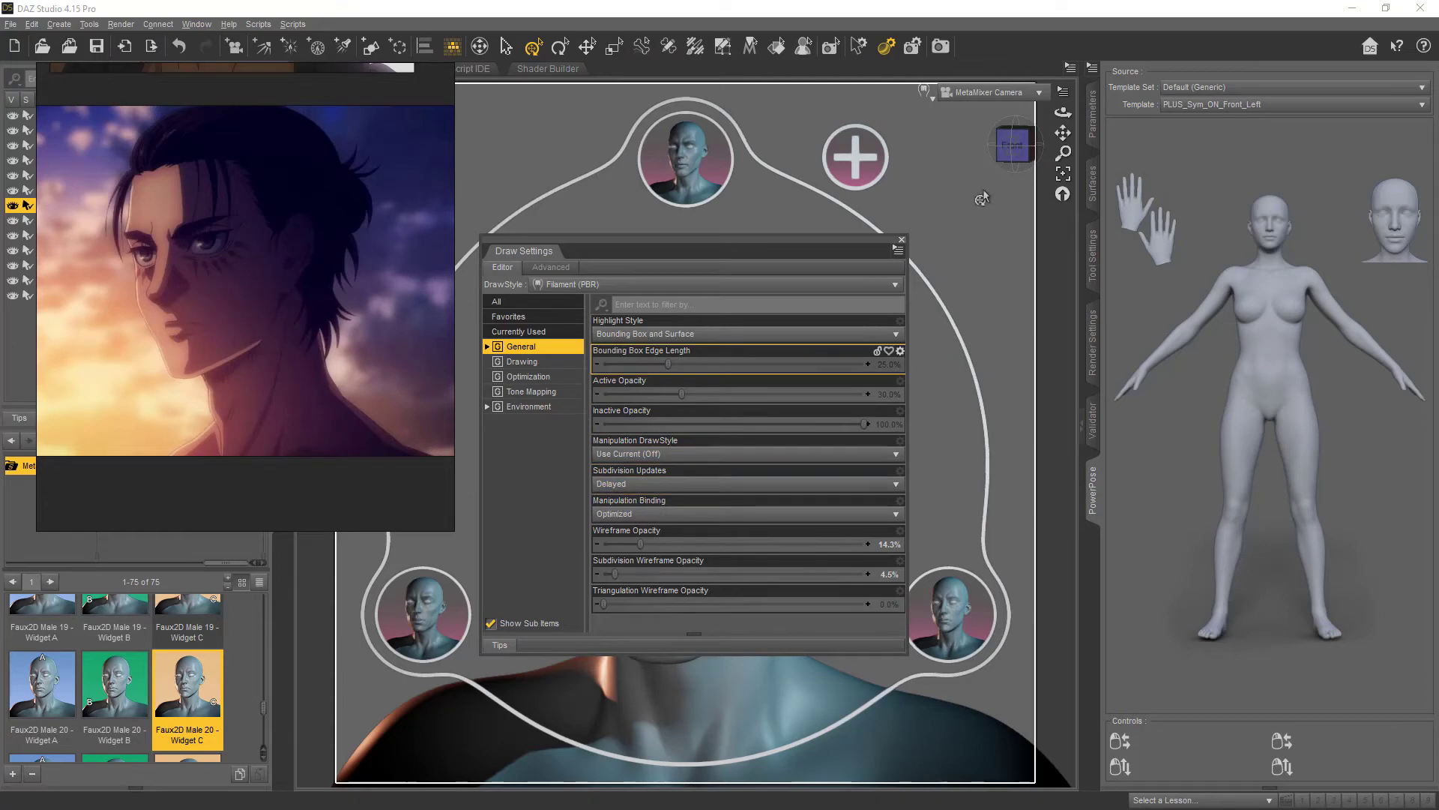
pyautogui.click(902, 239)
# - Restore the draw settings' Subdivision Updates to Continuous
pyautogui.click(886, 45)
pyautogui.click(630, 483)
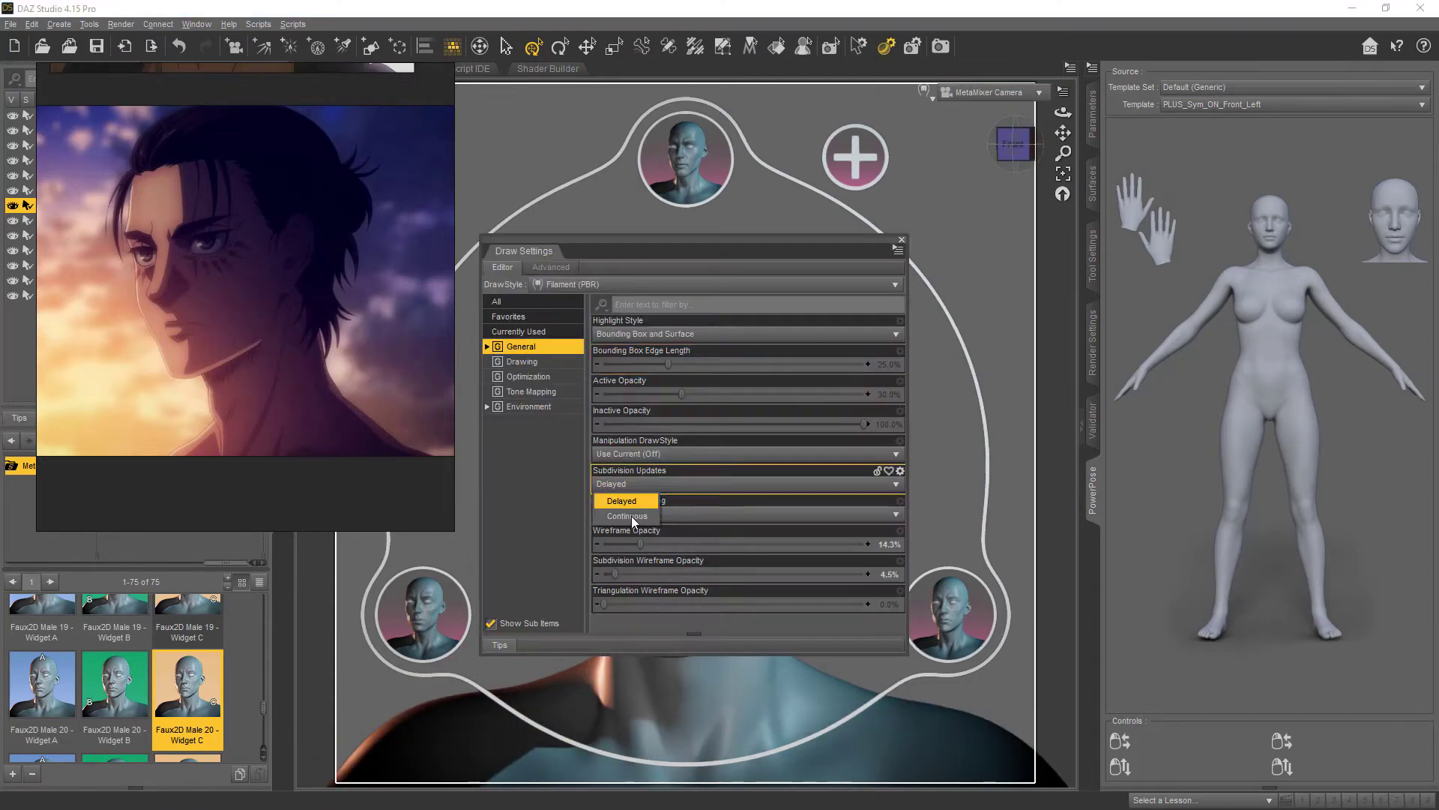
pyautogui.click(631, 518)
pyautogui.click(902, 240)
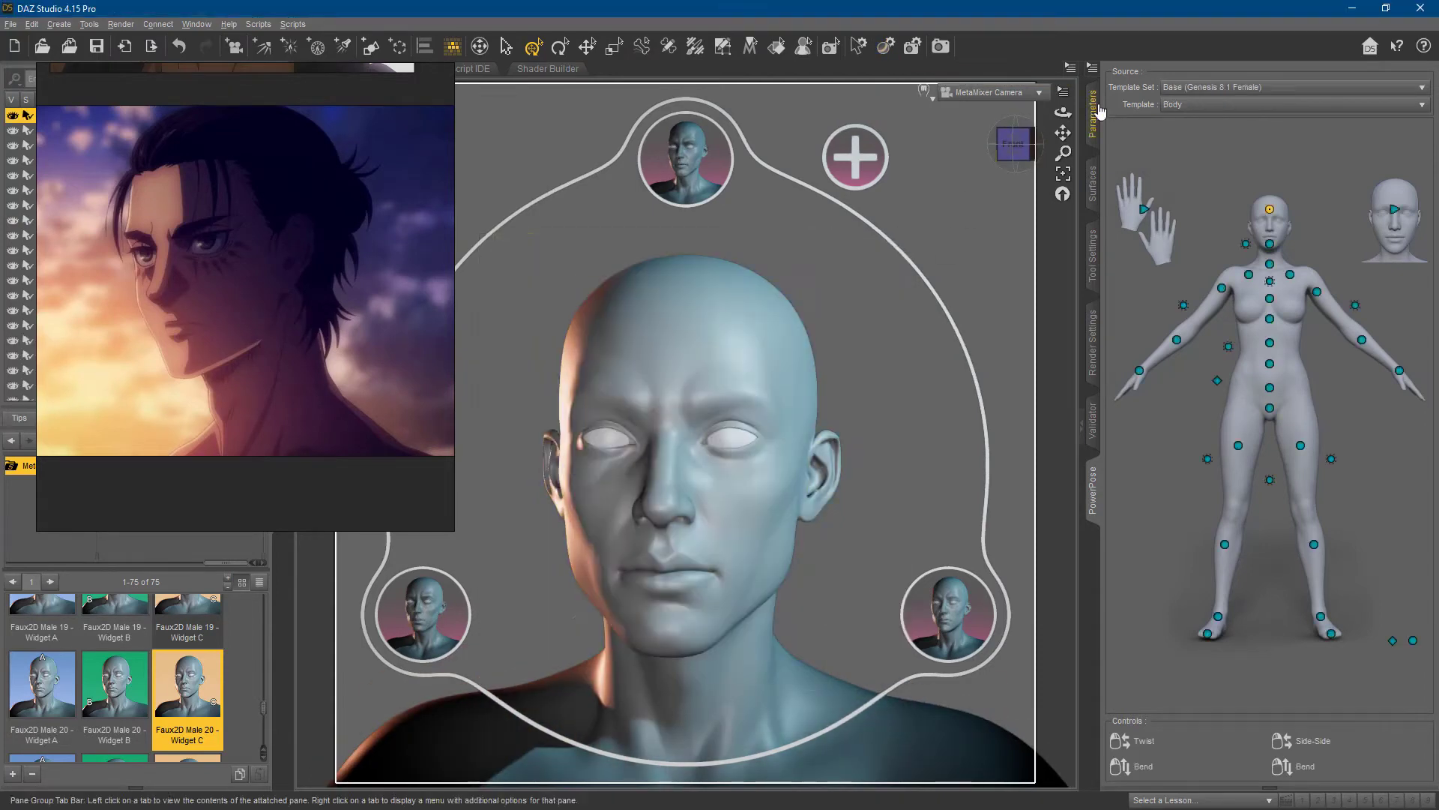
# - Check the Genesis 8.1 Male's resolution and subdivision settings in its General parameters and return to the PowerPose blending controls
pyautogui.click(1094, 112)
pyautogui.click(1141, 136)
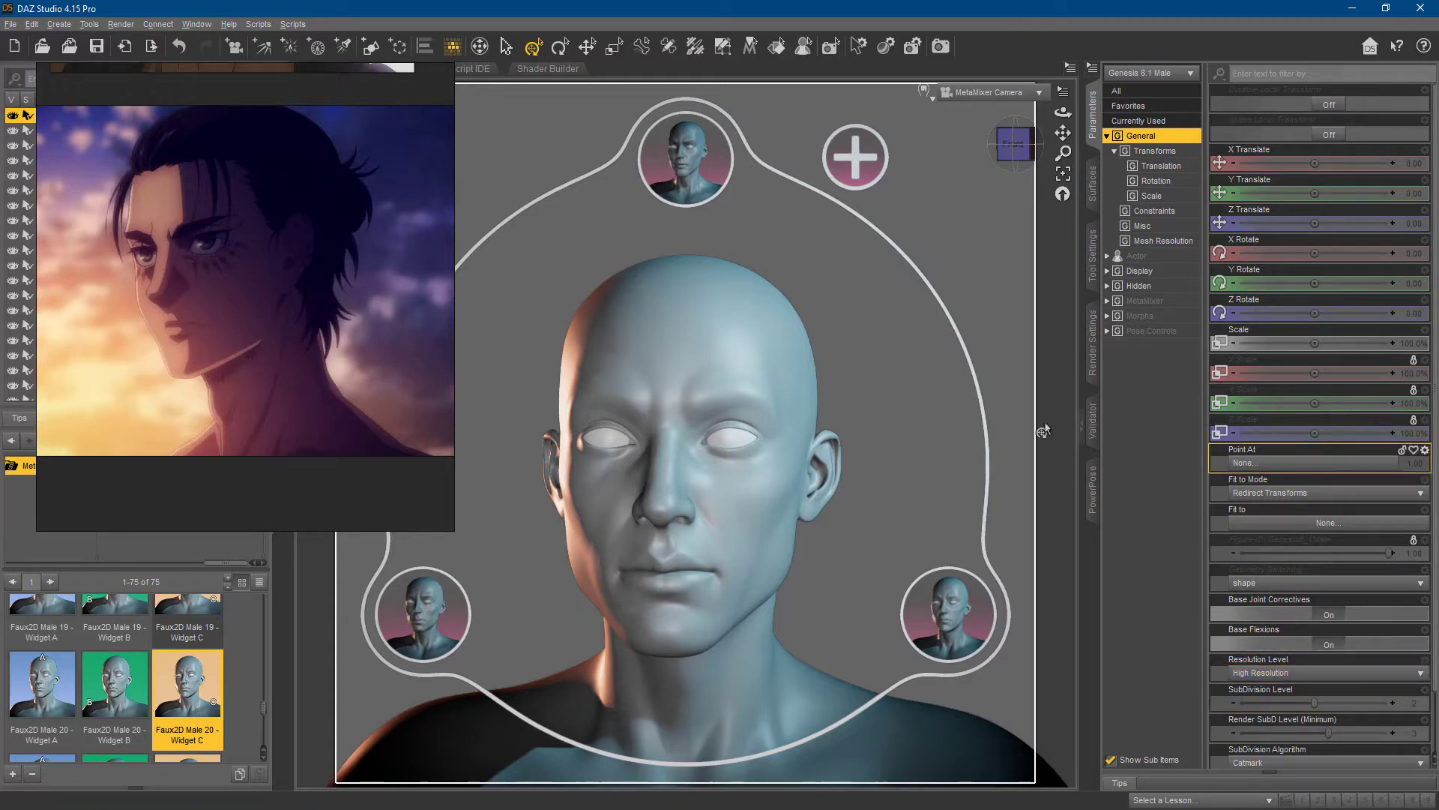
pyautogui.click(977, 397)
pyautogui.click(1093, 486)
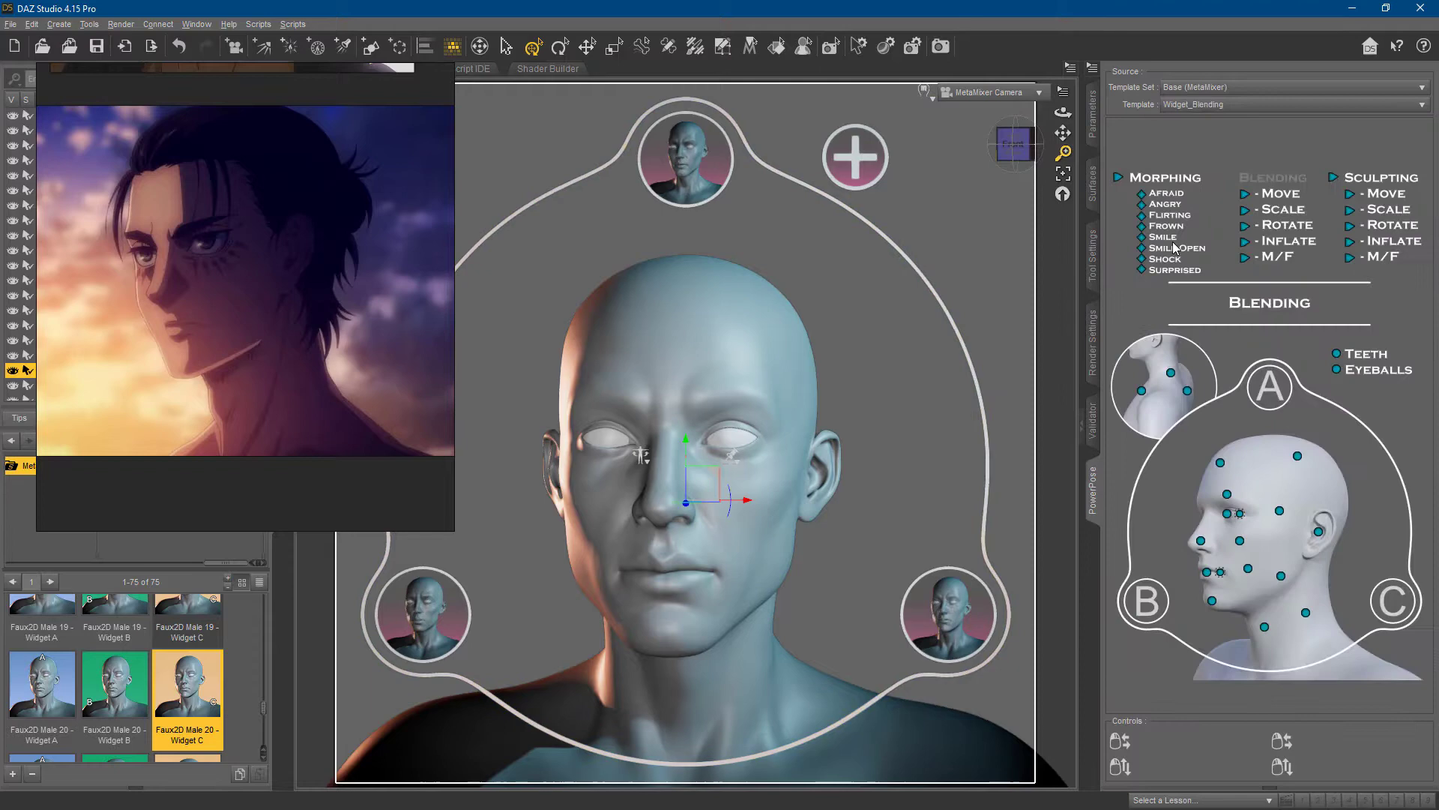
# - Blend the eye area between the three Faux2D characters with the combined eye control
pyautogui.moveTo(1239, 514); pyautogui.dragTo(1220, 482)
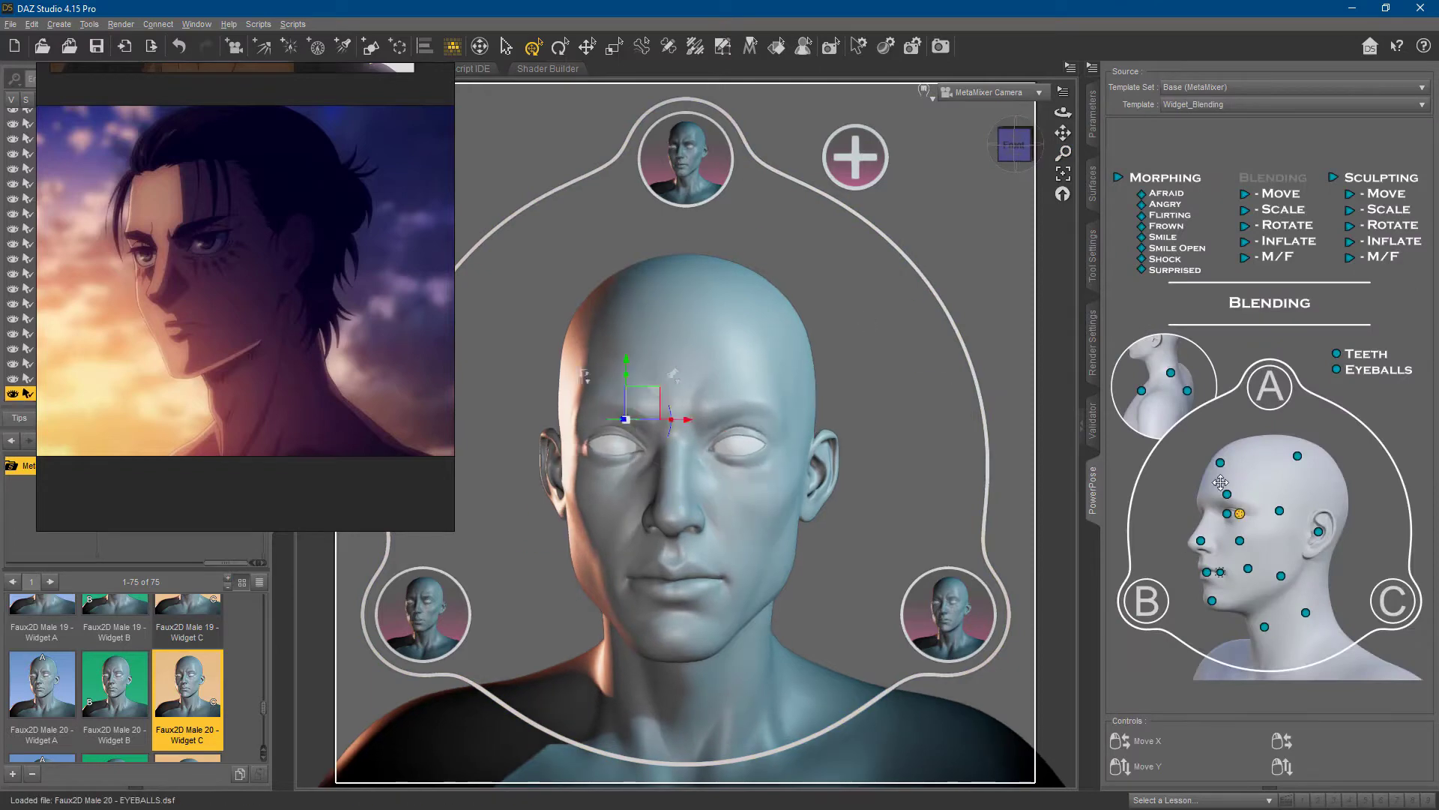
pyautogui.click(559, 47)
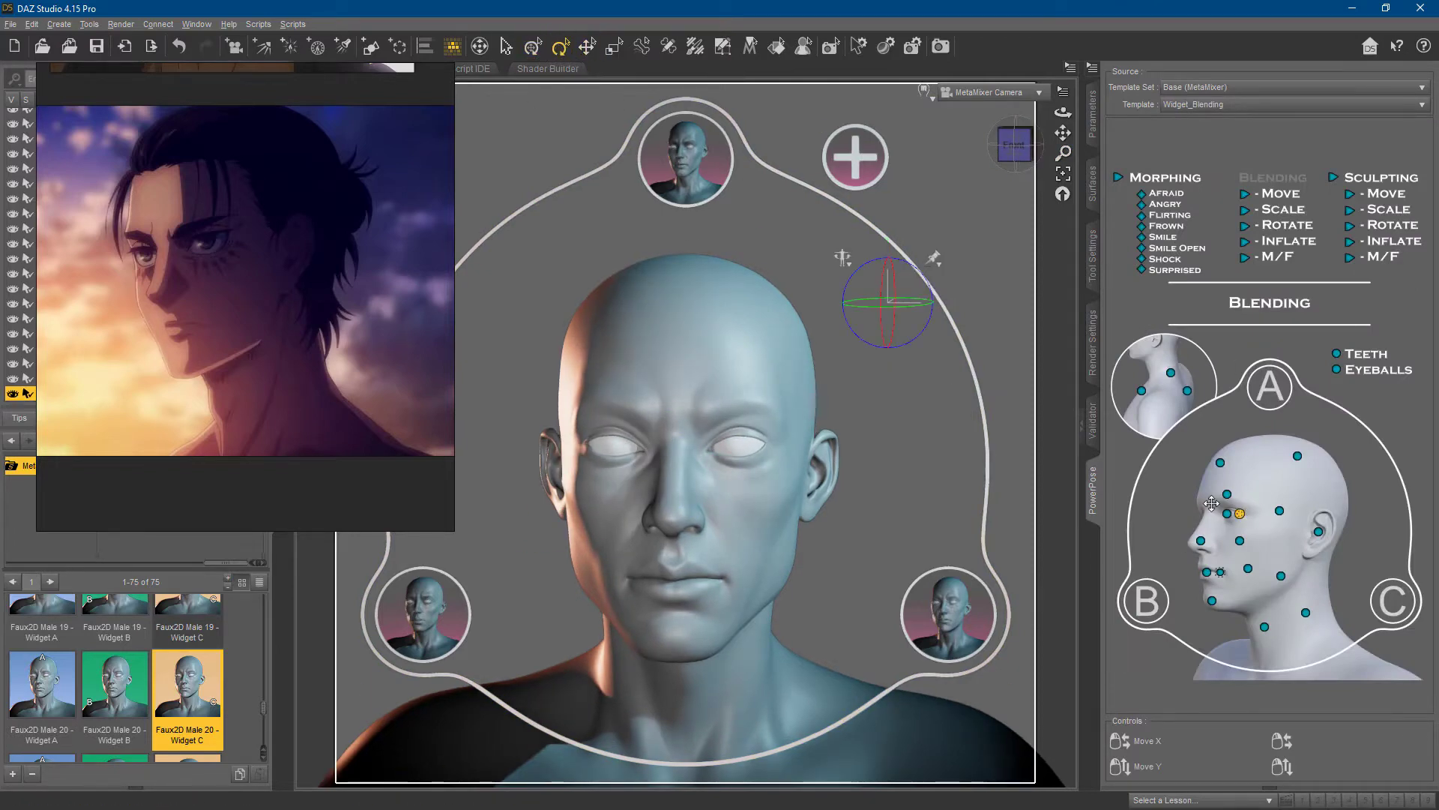
pyautogui.moveTo(1240, 514); pyautogui.dragTo(1117, 546)
pyautogui.click(532, 46)
pyautogui.moveTo(1240, 514); pyautogui.dragTo(1386, 448)
# - Blend the mouth area and lips between the three Faux2D characters
pyautogui.click(1222, 573)
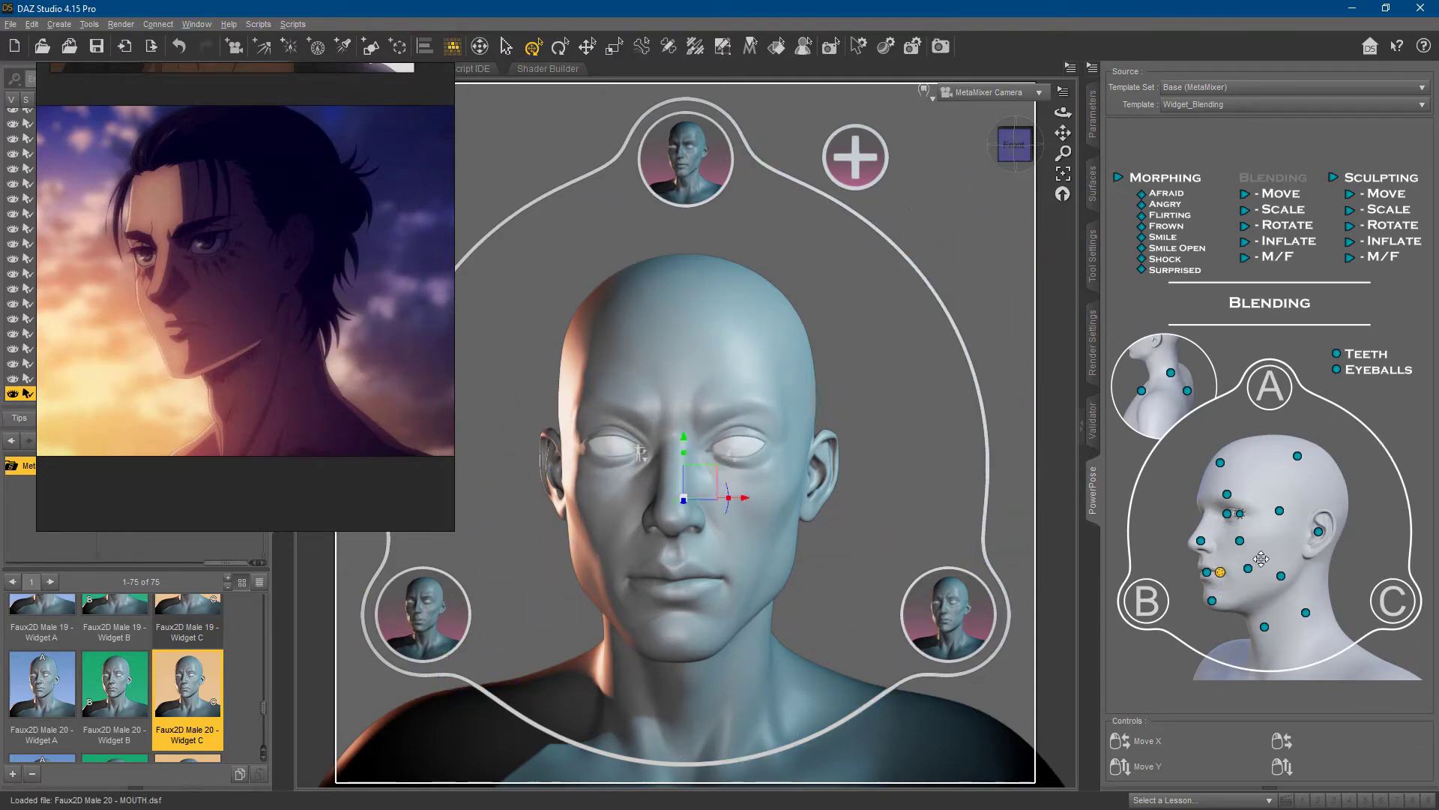
pyautogui.click(1228, 514)
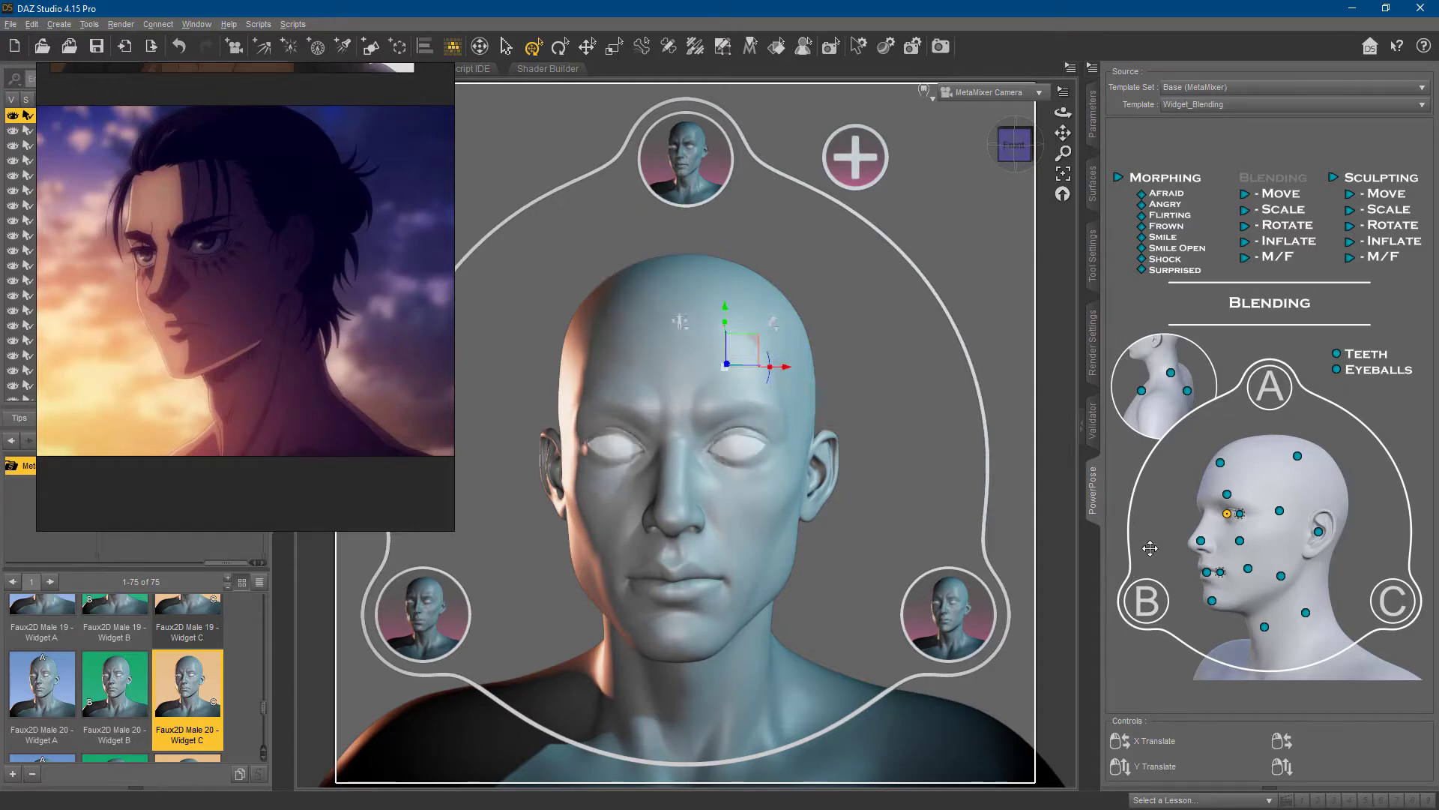
pyautogui.hotkey('ctrl', 'z')
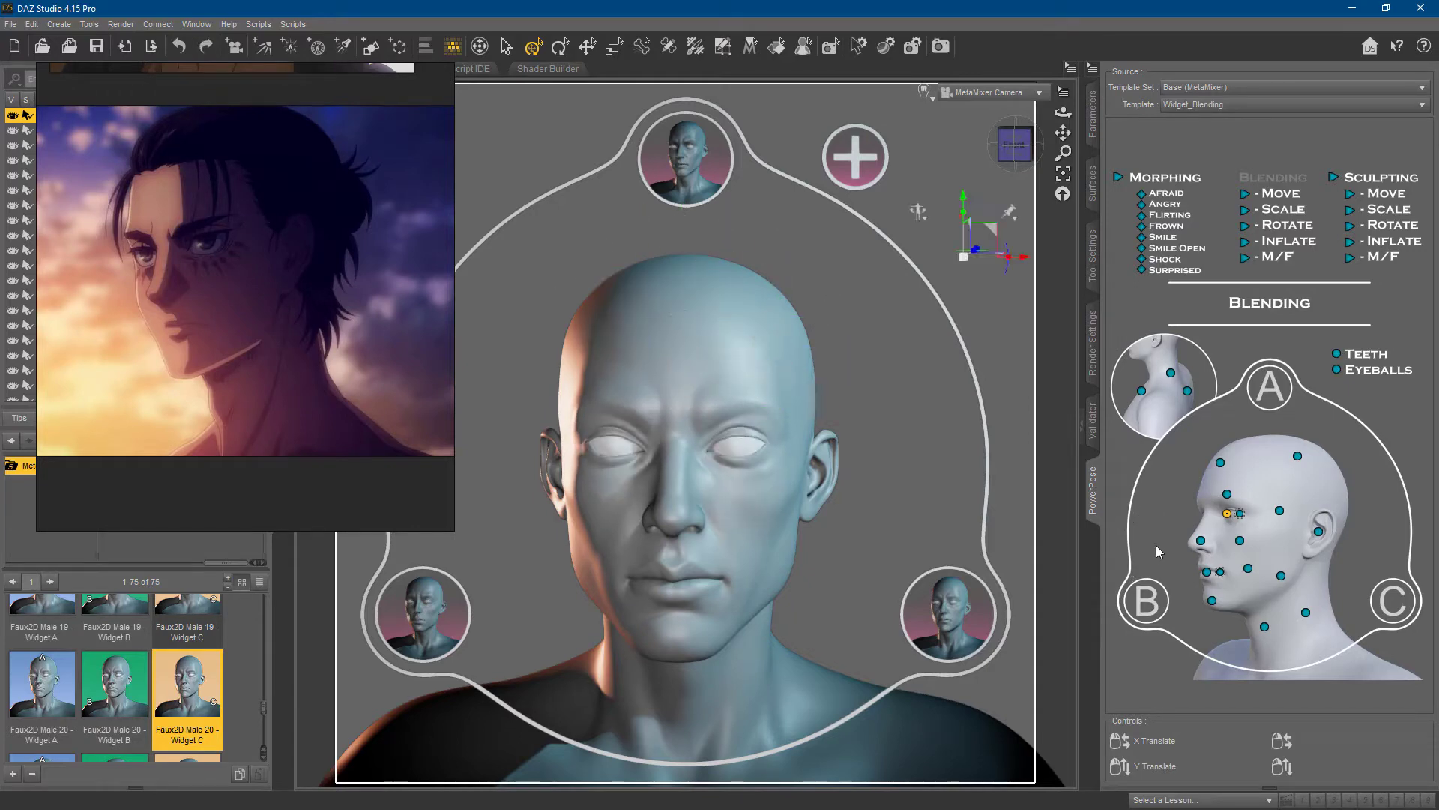
pyautogui.click(1208, 572)
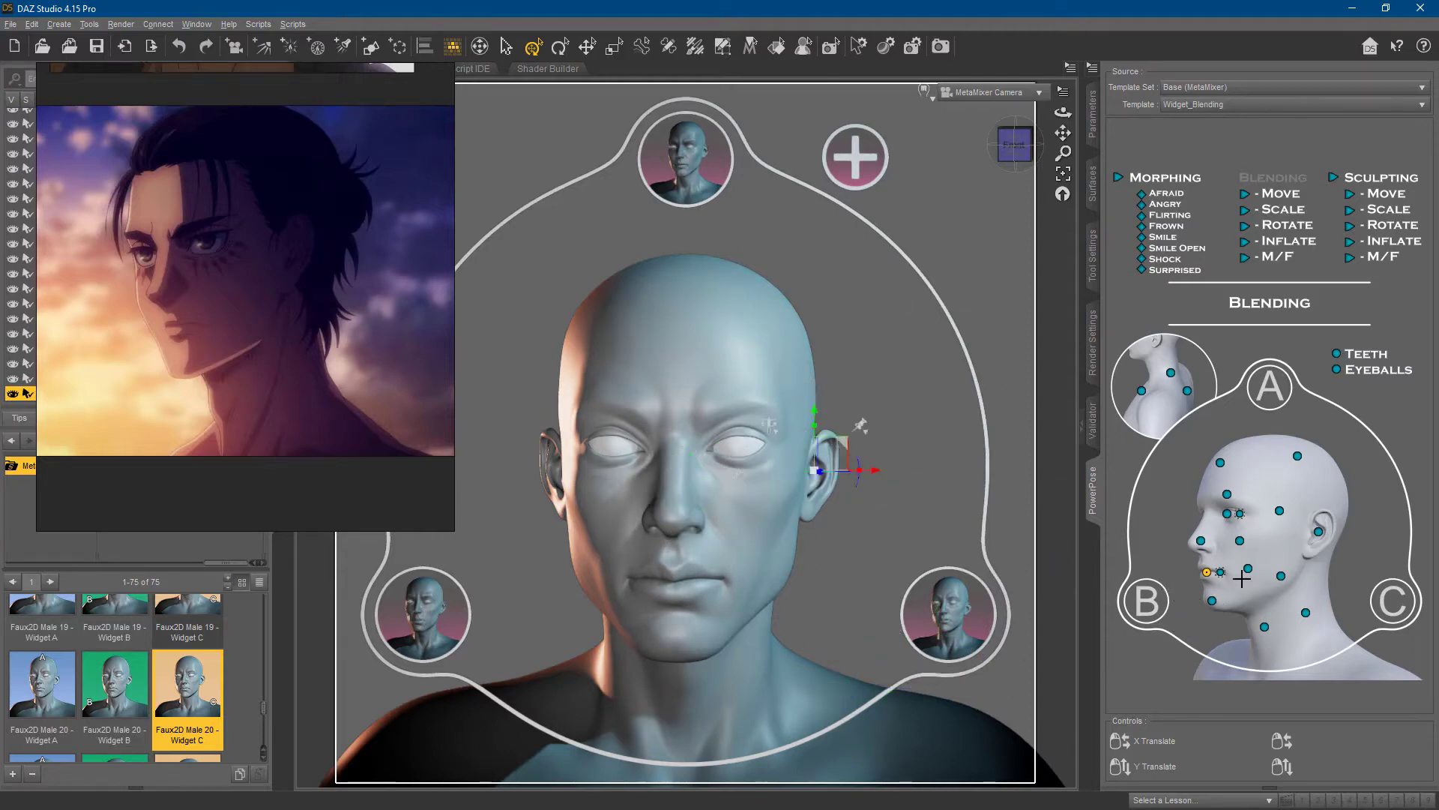
pyautogui.moveTo(1212, 571)
pyautogui.mouseDown()
pyautogui.moveTo(1207, 519)
pyautogui.moveTo(1237, 606)
pyautogui.moveTo(1215, 580)
pyautogui.mouseUp()
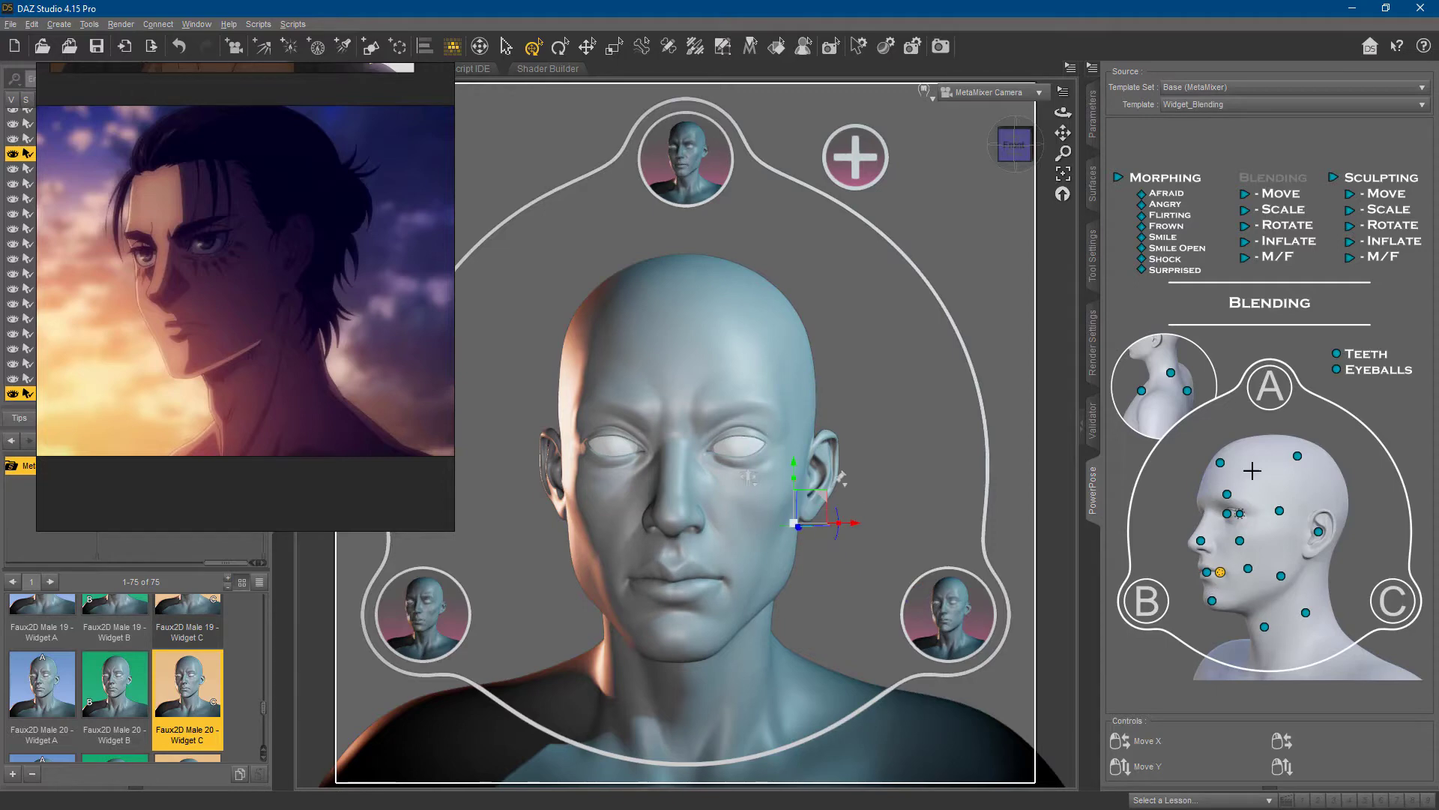
# - Test the Angry expression on the face while blending the mouth and lips, and clear the expression
pyautogui.click(1143, 204)
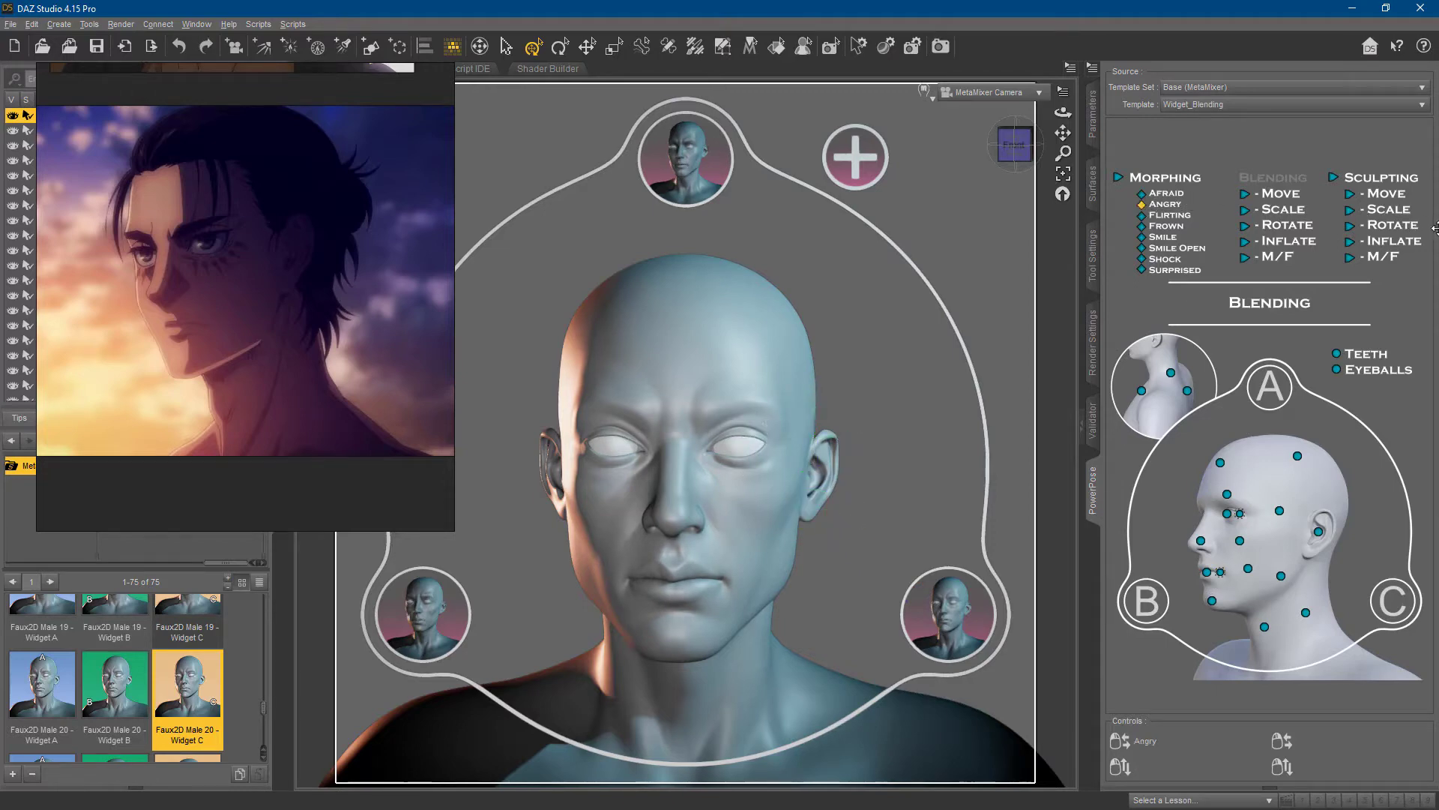
pyautogui.click(1207, 573)
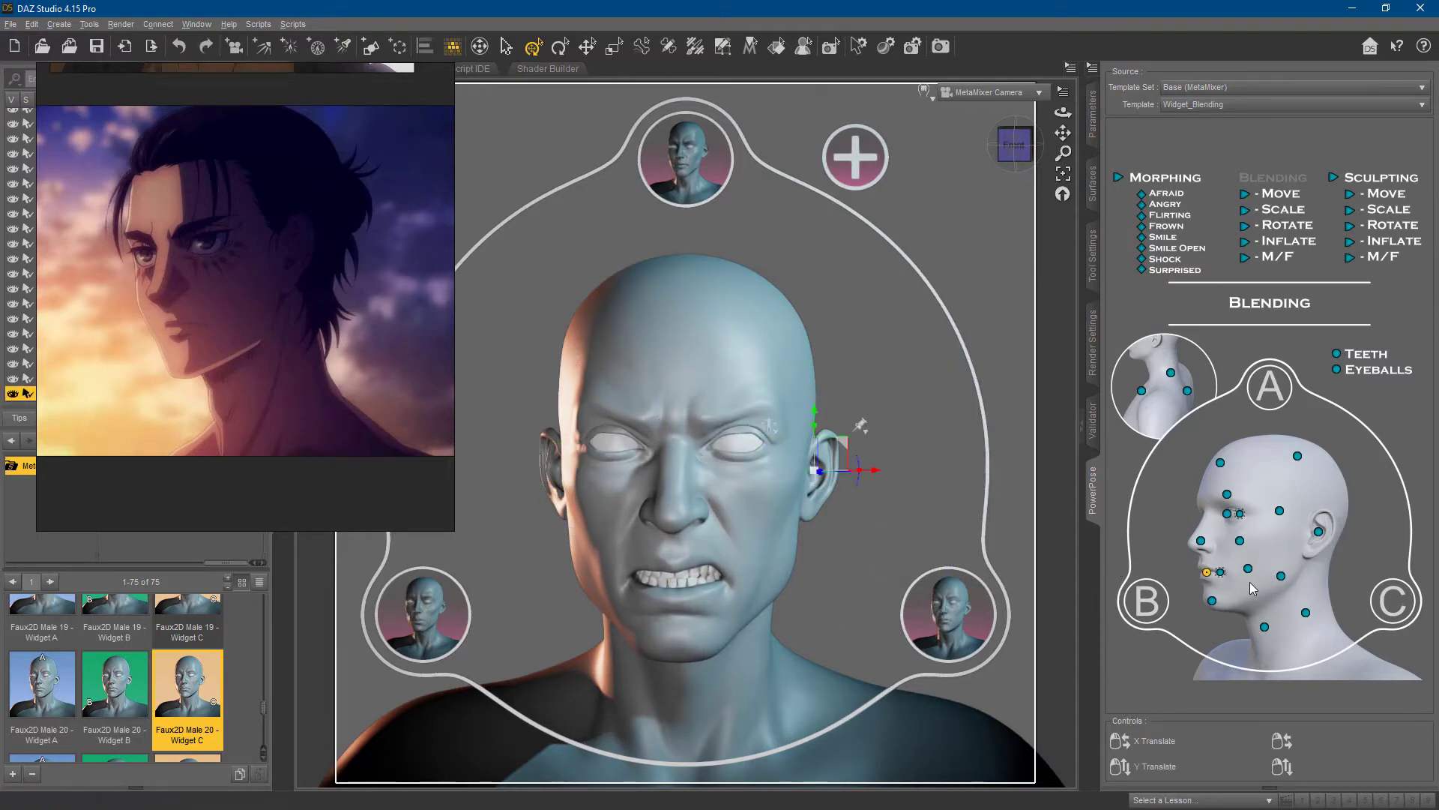
pyautogui.click(1219, 574)
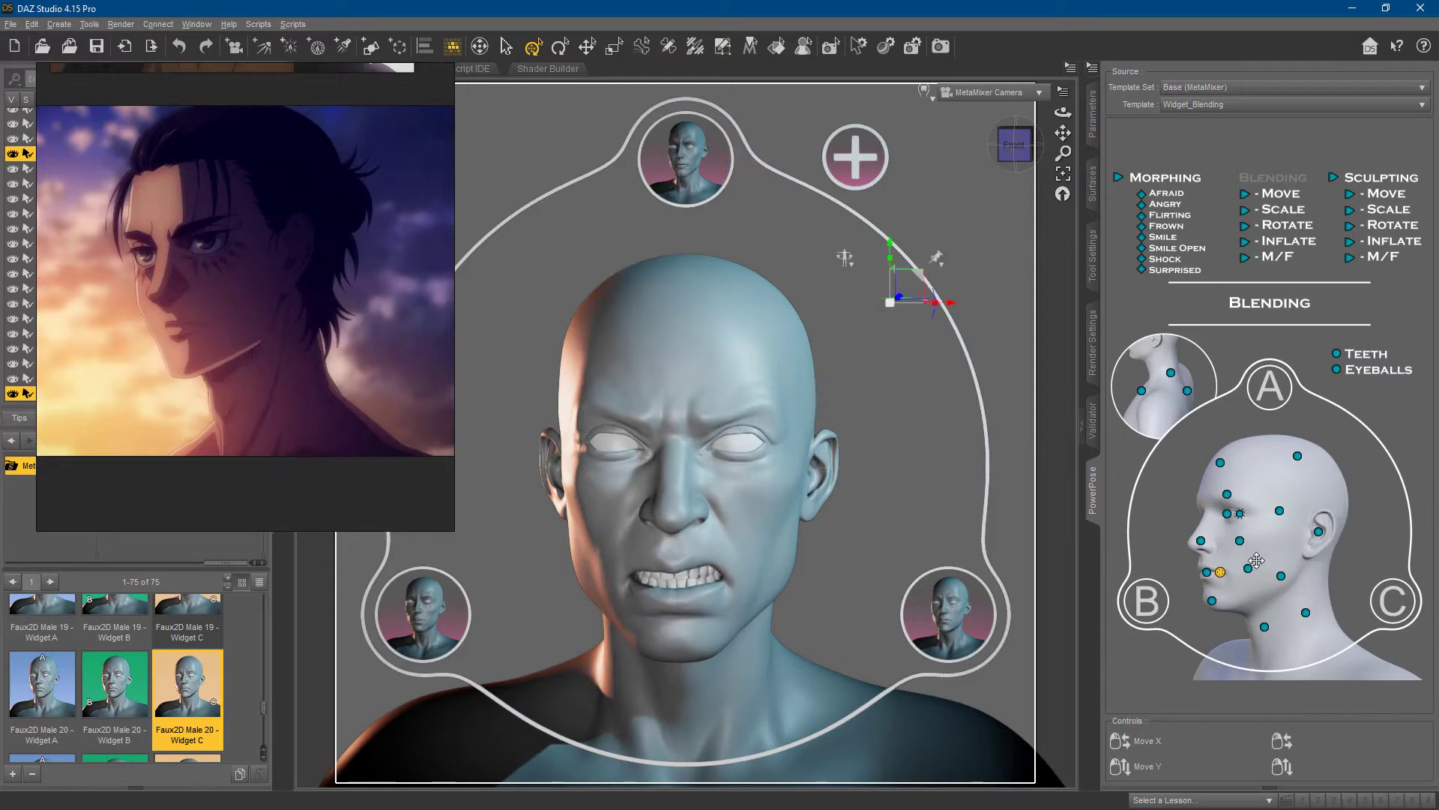
pyautogui.moveTo(1128, 558); pyautogui.dragTo(1220, 562)
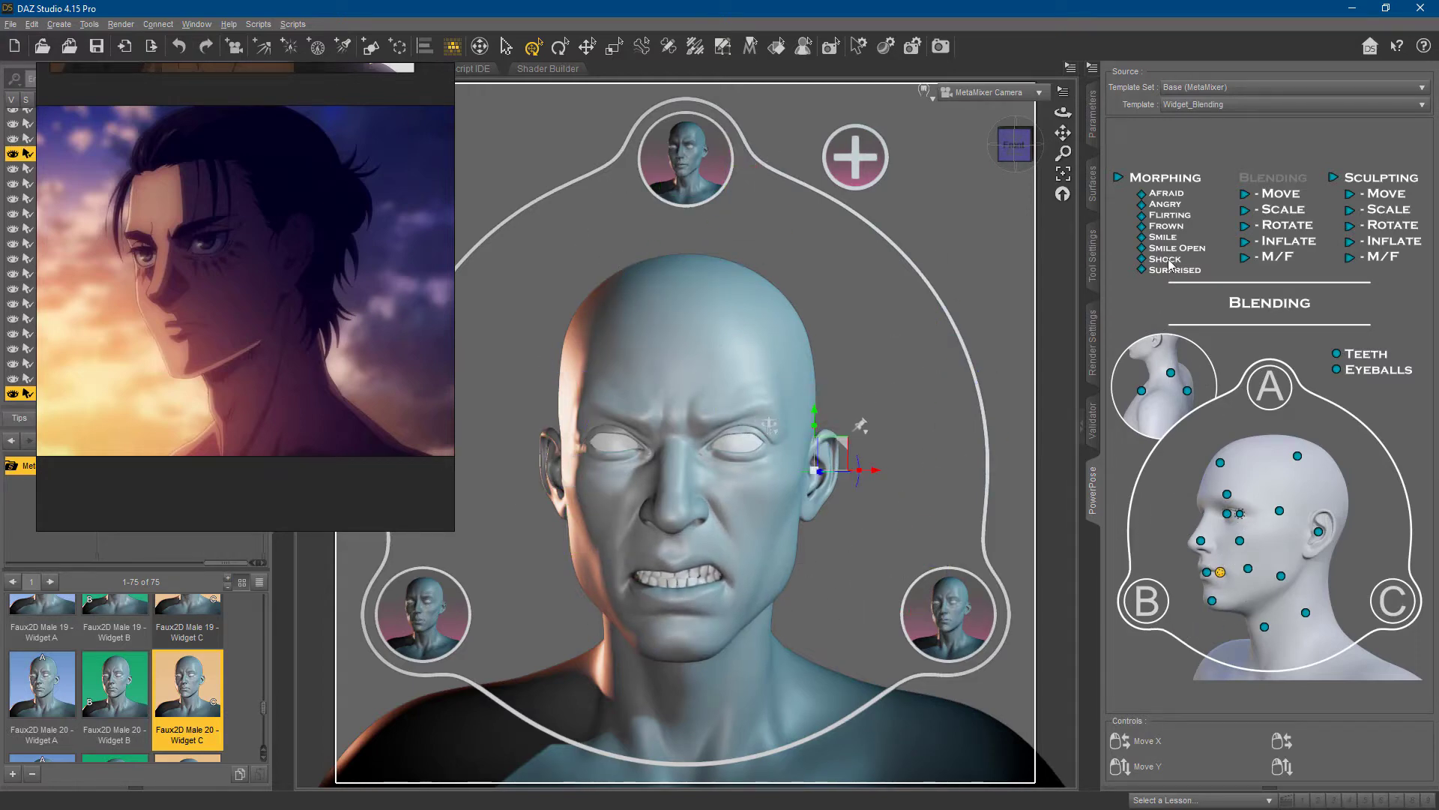
pyautogui.click(1143, 206)
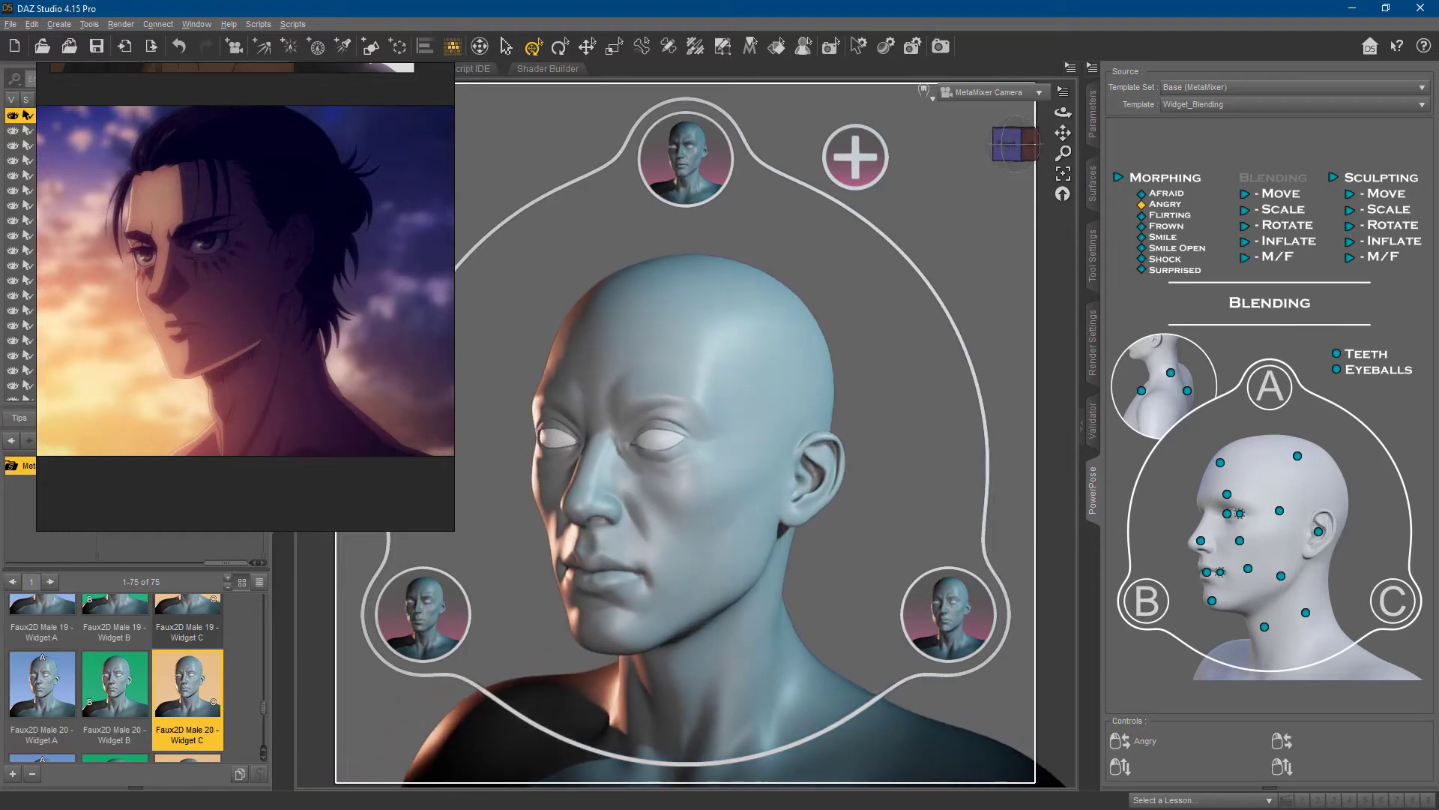
# - Blend the brow toward Faux2D Male 20 and adjust the lips in the Blending - Scale template
pyautogui.click(1239, 539)
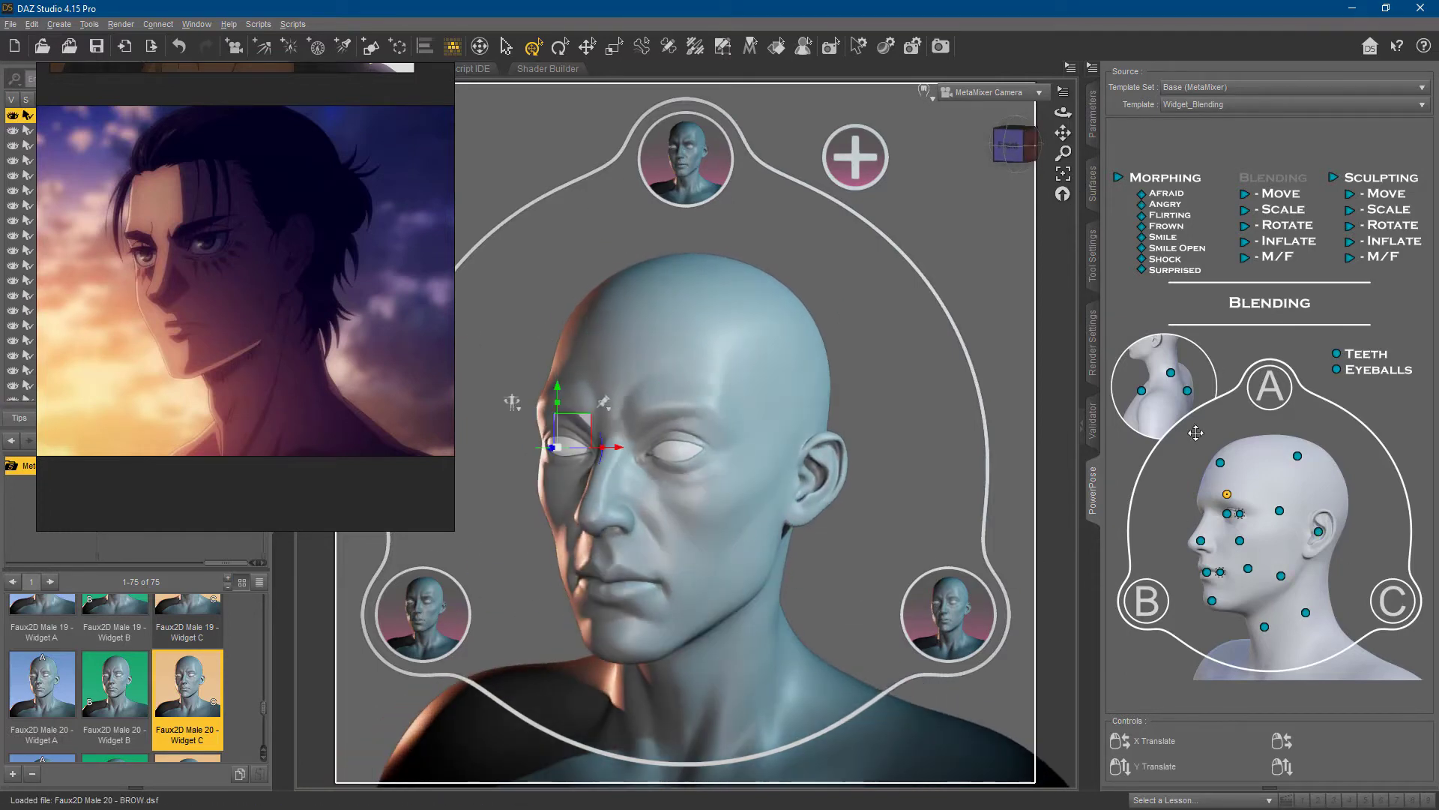
pyautogui.click(1245, 209)
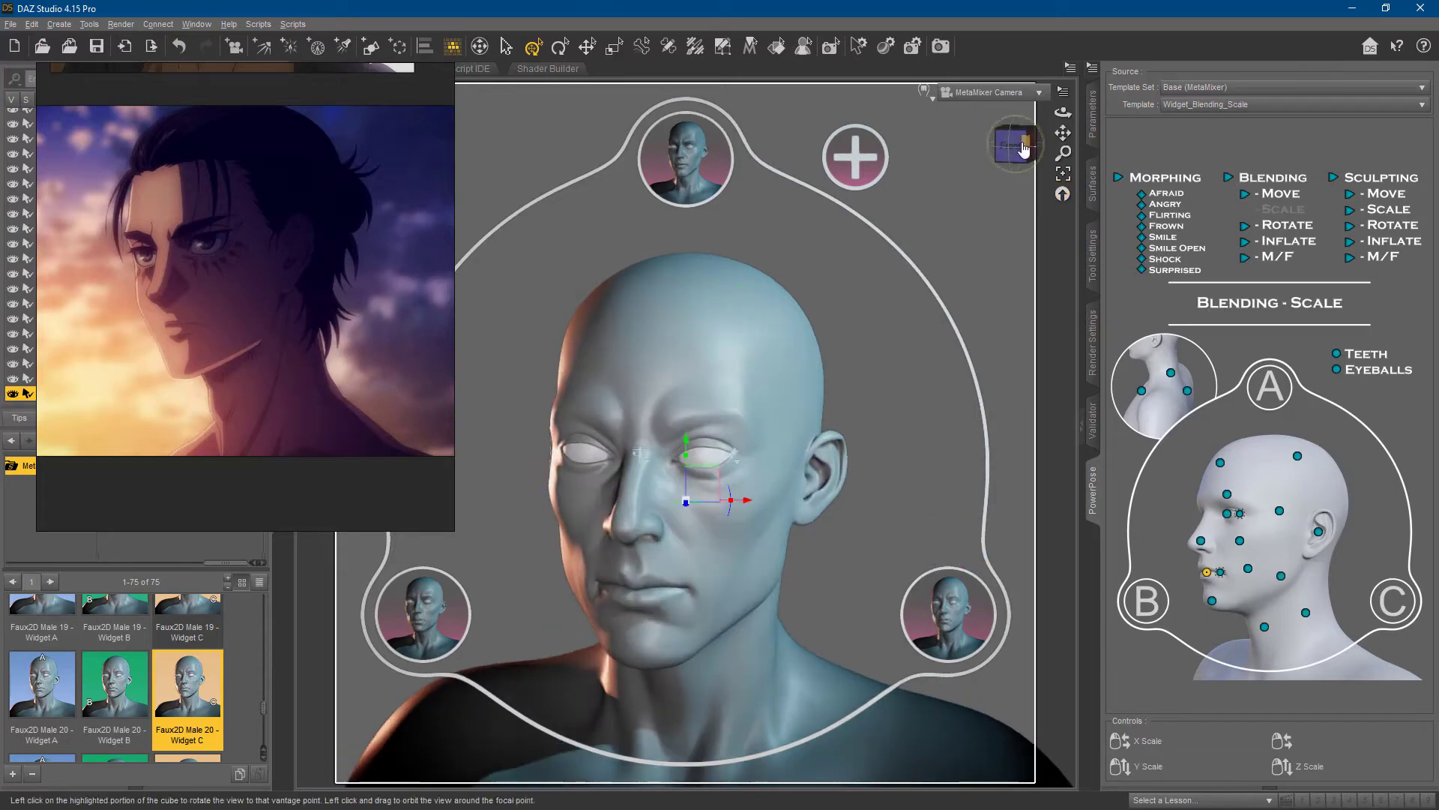
# - Reshape the sides of the chin in profile view with the Sculpting template
pyautogui.click(1021, 145)
pyautogui.click(1333, 177)
pyautogui.click(1217, 626)
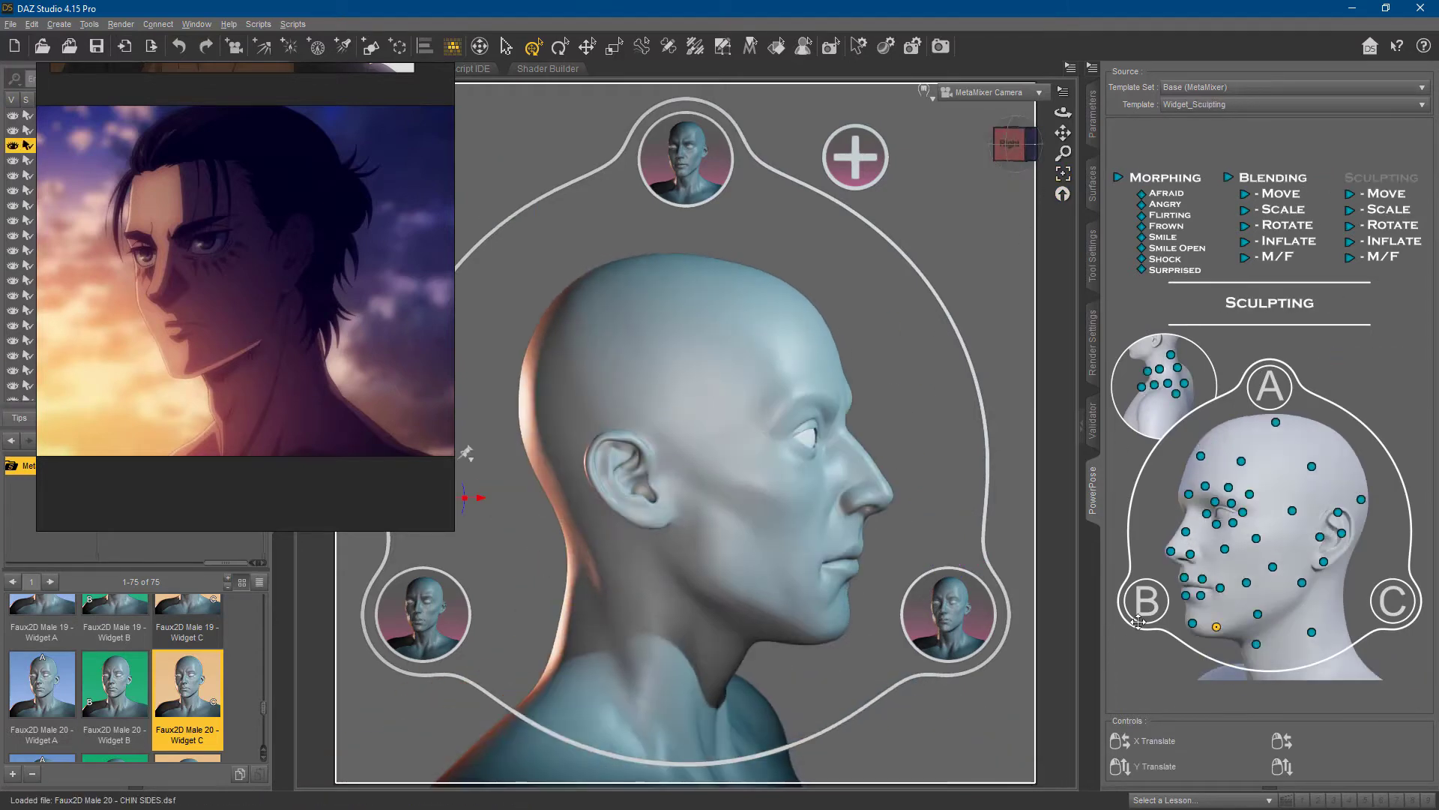
# - Rotate and move the nose bridge in profile view using Sculpting - Rotate and Sculpting - Move
pyautogui.click(1350, 225)
pyautogui.moveTo(1186, 532); pyautogui.dragTo(1149, 537)
pyautogui.moveTo(1016, 144)
pyautogui.mouseDown()
pyautogui.moveTo(1057, 209)
pyautogui.moveTo(997, 208)
pyautogui.mouseUp()
pyautogui.click(1350, 193)
pyautogui.moveTo(1186, 532); pyautogui.dragTo(1173, 497)
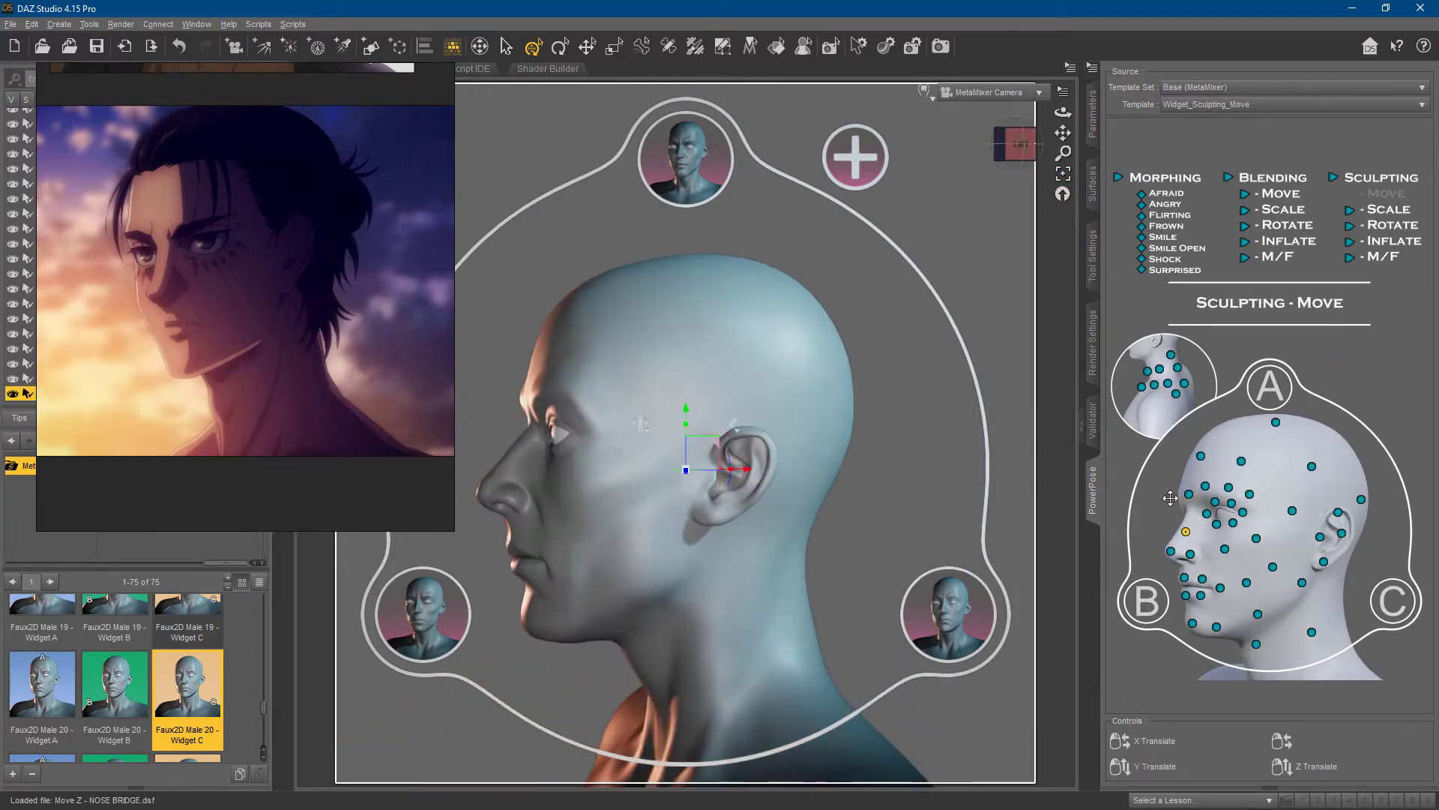
# - Refine the nose and the area below the lips with the symmetrical front-left PLUS template
pyautogui.click(855, 156)
pyautogui.moveTo(1195, 342); pyautogui.dragTo(1177, 307)
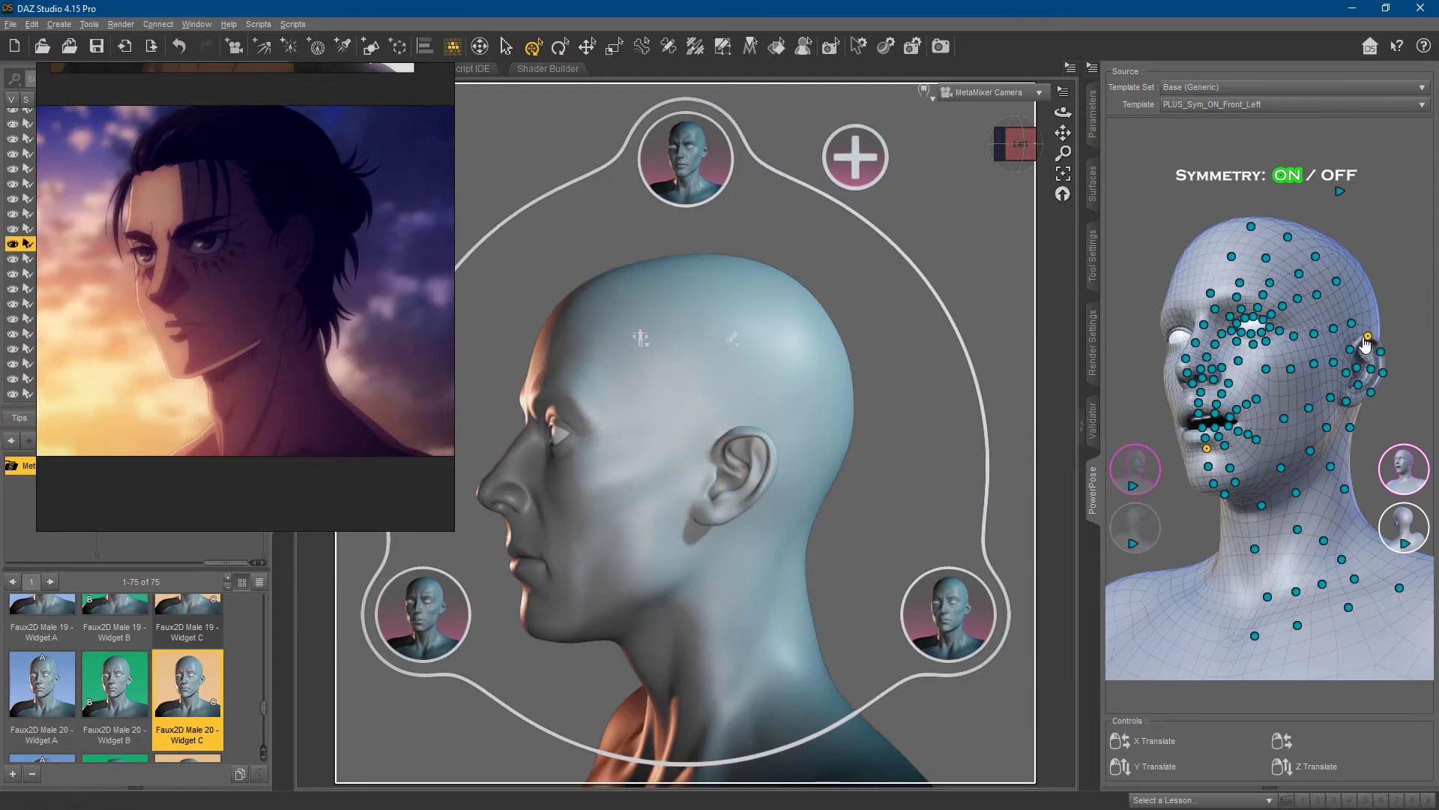
pyautogui.click(1198, 403)
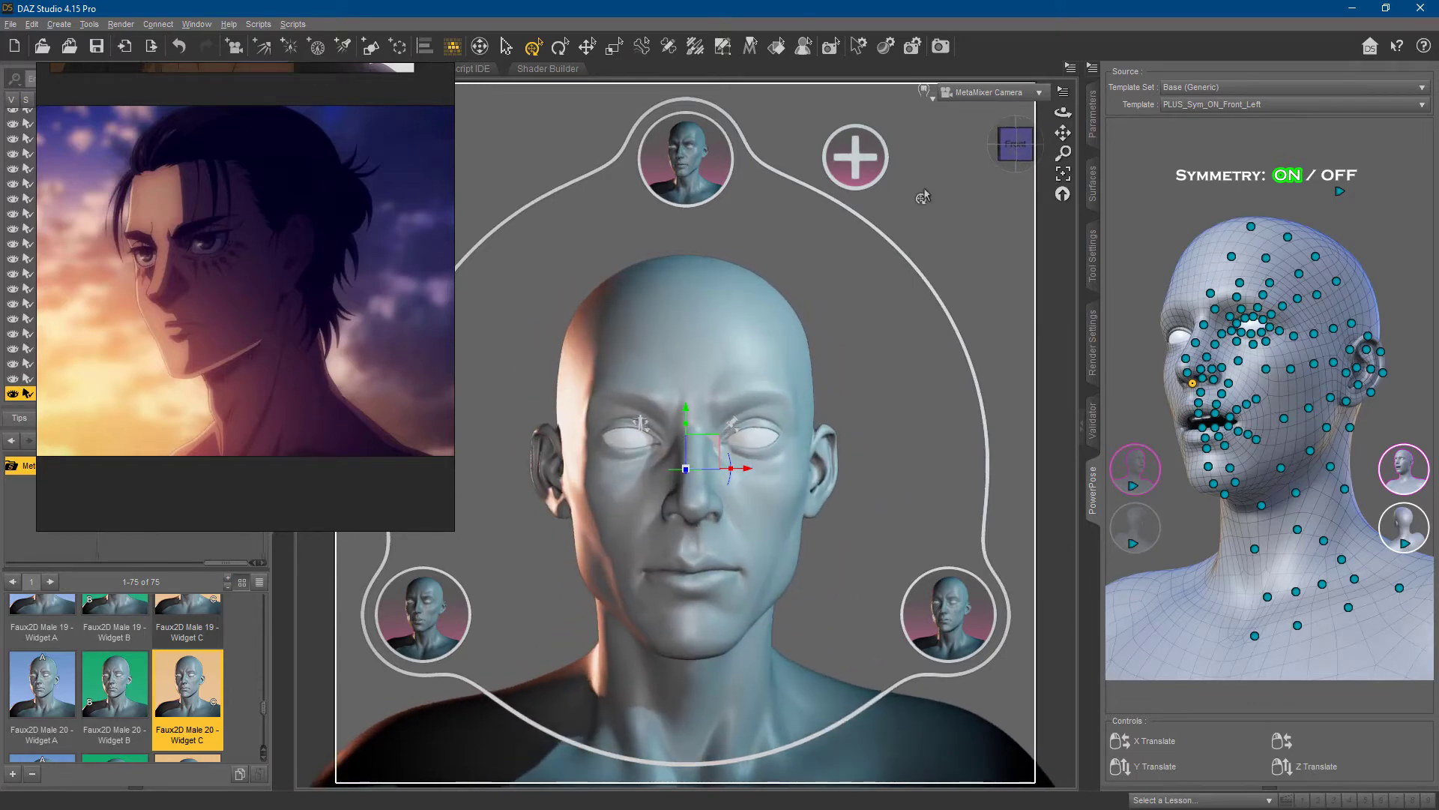
pyautogui.click(839, 171)
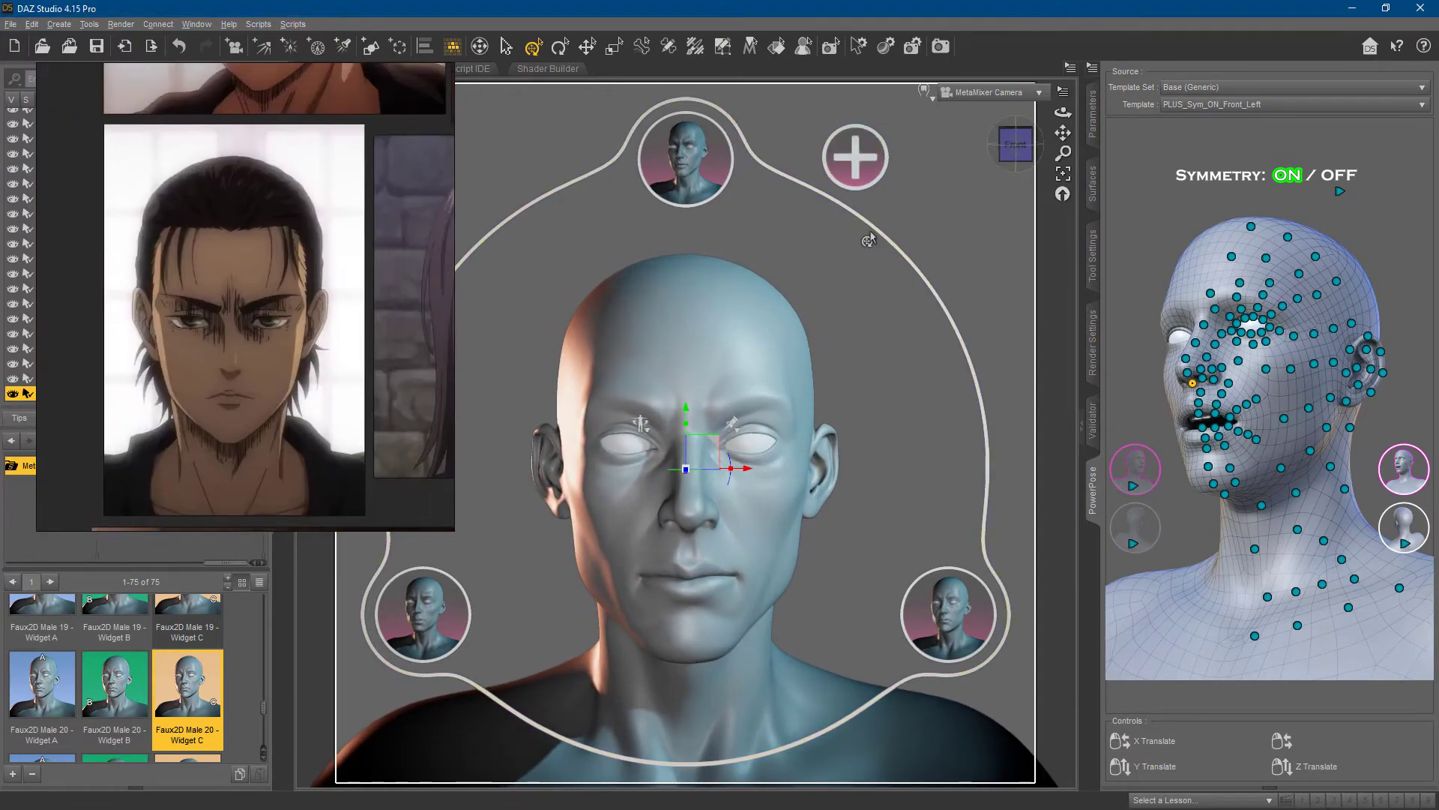
# - Reshape the jaw and lower cheeks to match the front-facing reference using Blending - Move and Sculpting - Move
pyautogui.click(1320, 531)
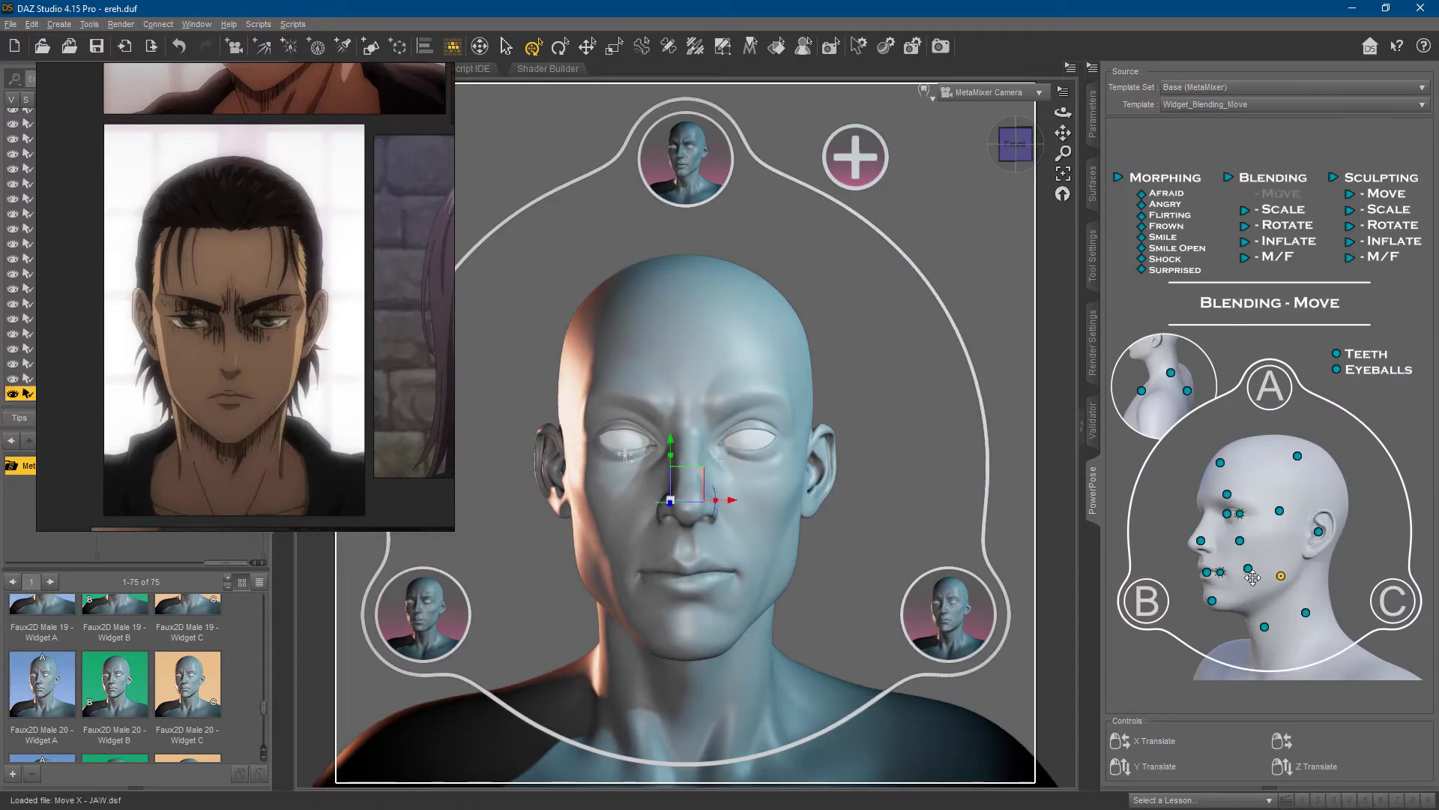
pyautogui.click(1248, 570)
pyautogui.click(1350, 193)
pyautogui.click(1221, 587)
pyautogui.click(1302, 583)
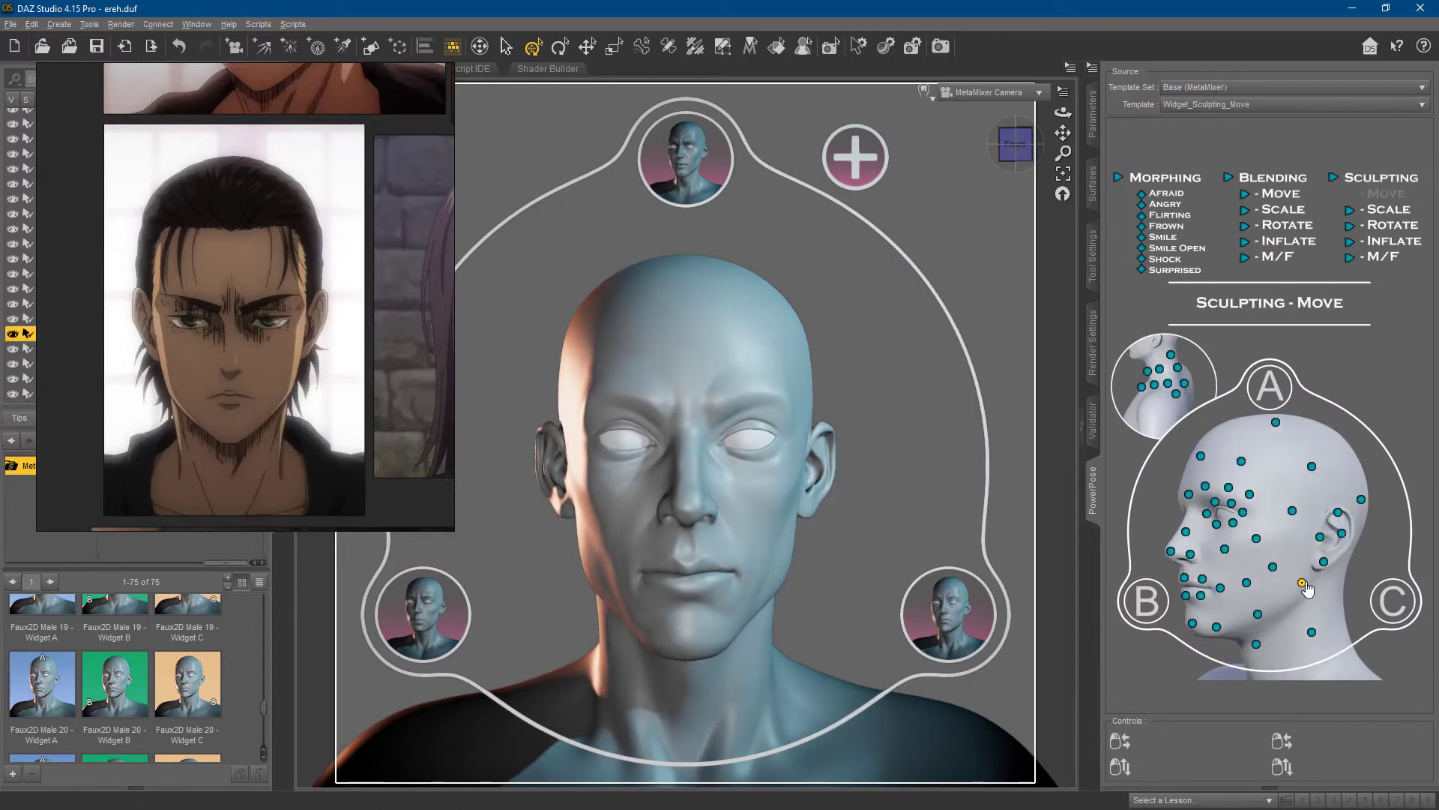
# - Adjust the nose with the Blending - Move template and the lips with Blending - Scale
pyautogui.click(1280, 193)
pyautogui.click(1200, 540)
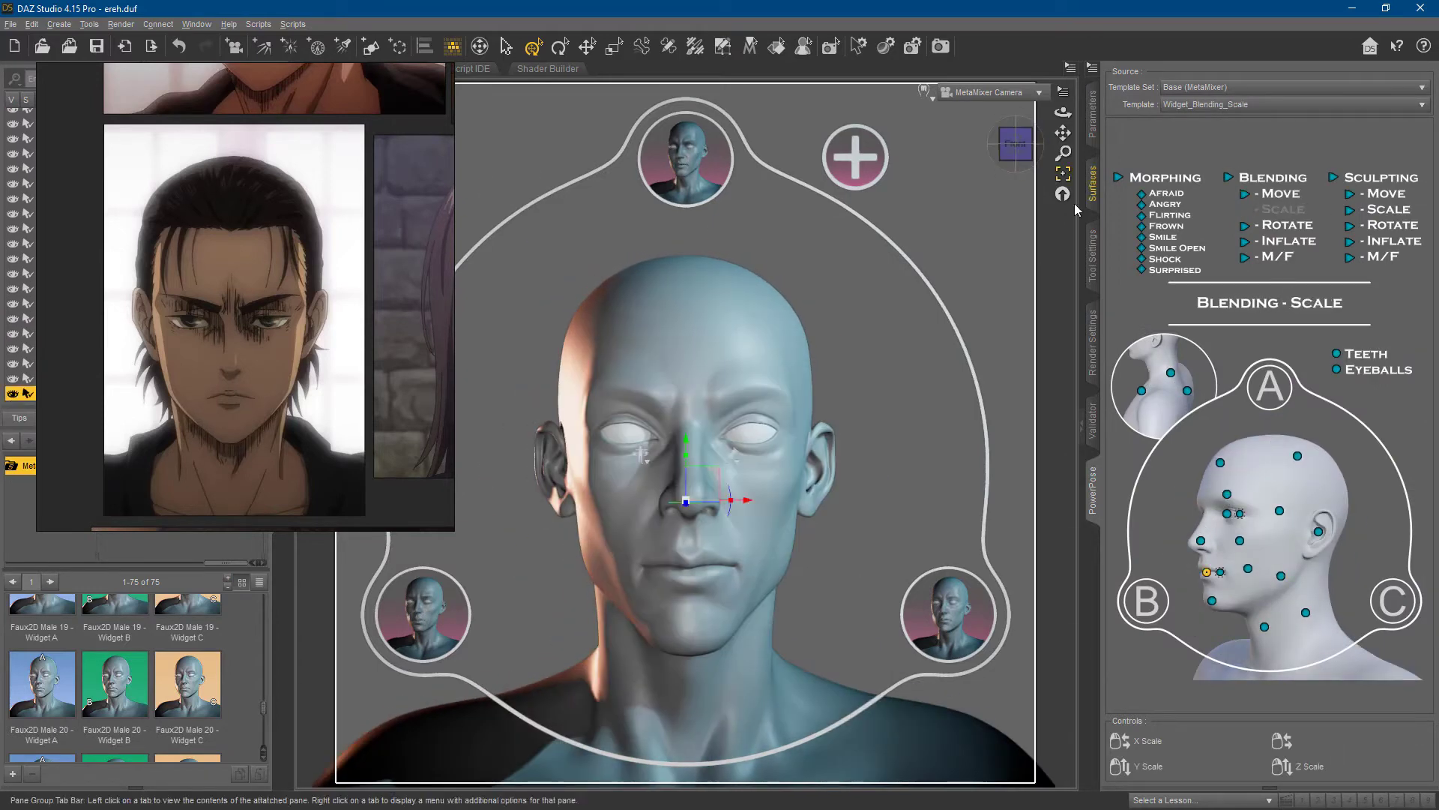
pyautogui.moveTo(1199, 556); pyautogui.dragTo(1204, 541)
# - Bring up the right-facing ponytail reference and refine the jawline with the symmetrical front-right PLUS template
pyautogui.moveTo(300, 390); pyautogui.dragTo(224, 225, button='middle')
pyautogui.click(856, 156)
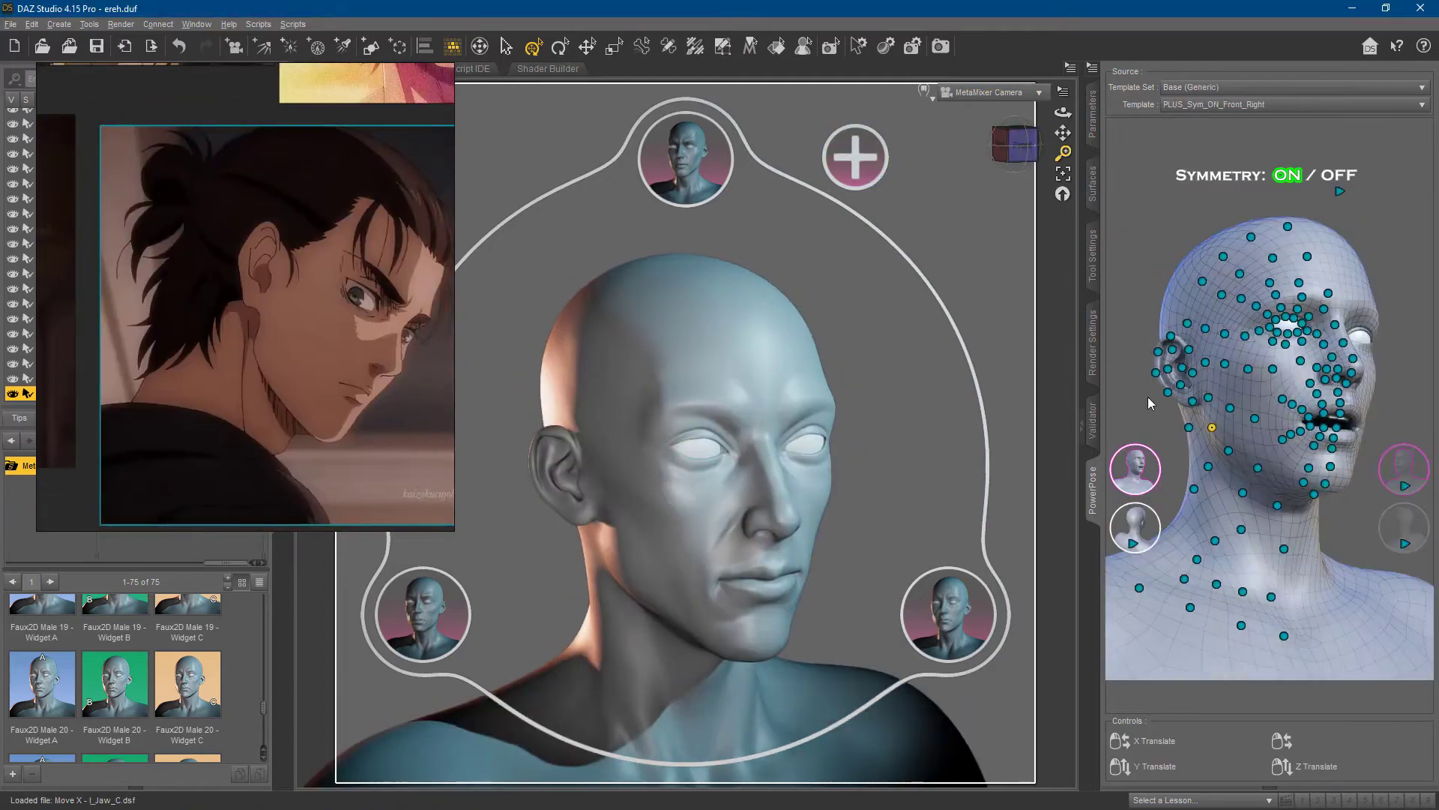
pyautogui.moveTo(1326, 483); pyautogui.dragTo(1243, 464)
# - Check the other reference portraits and adjust the ear with the symmetrical front-left PLUS template
pyautogui.scroll(-3, 245, 300)
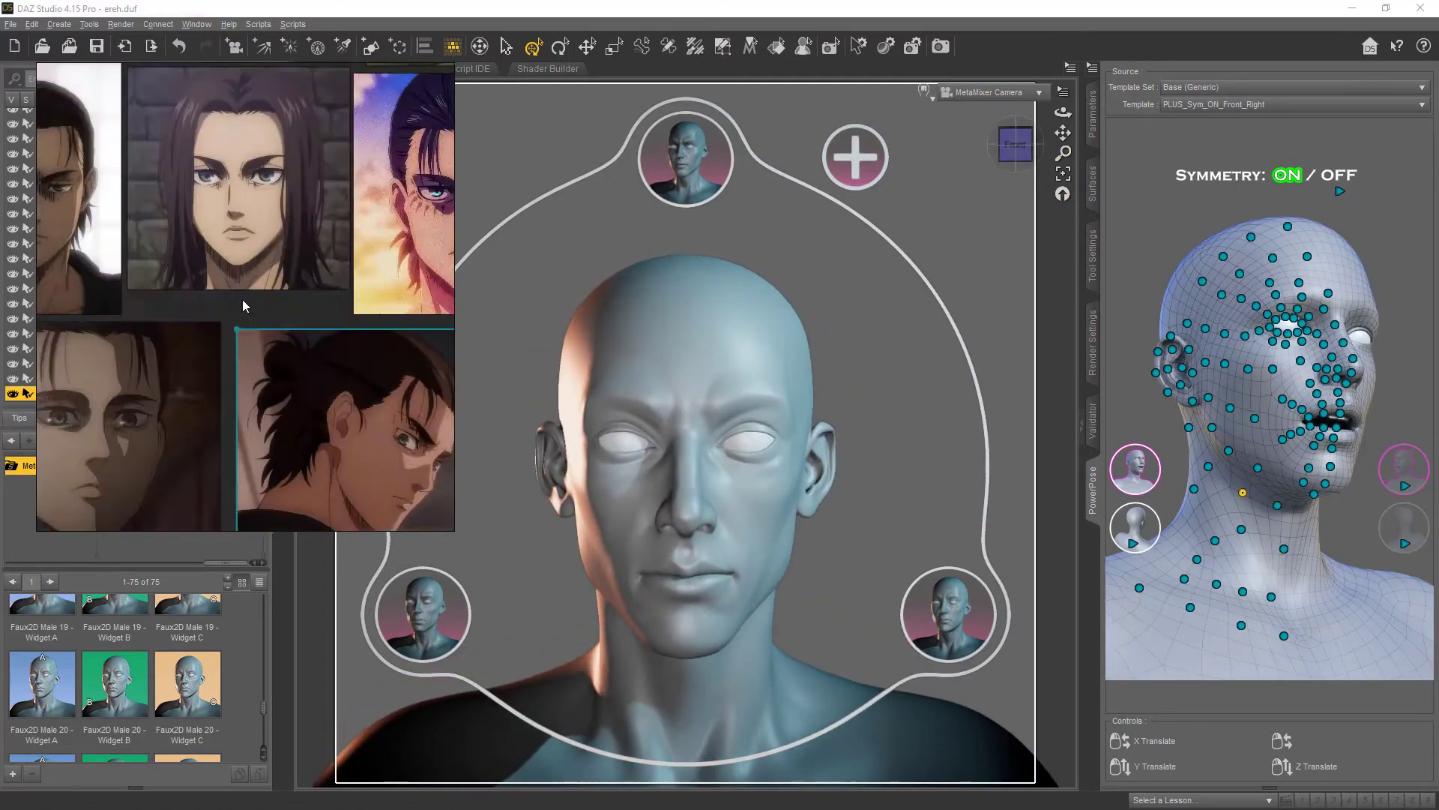
pyautogui.scroll(3, 82, 195)
pyautogui.click(1406, 486)
pyautogui.moveTo(1383, 373); pyautogui.dragTo(1386, 358)
pyautogui.moveTo(1015, 144)
pyautogui.mouseDown()
pyautogui.moveTo(982, 144)
pyautogui.moveTo(1045, 144)
pyautogui.moveTo(993, 144)
pyautogui.moveTo(1045, 144)
pyautogui.moveTo(1021, 146)
pyautogui.mouseUp()
# - Return to the Base (MetaMixer) template set and adjust the side of the nose with Sculpting - Move
pyautogui.click(1293, 87)
pyautogui.click(1265, 133)
pyautogui.click(1350, 194)
pyautogui.click(1189, 554)
# - Adjust the chin against the references with the MetaMixer blending controls and open the Sculpting - Move template
pyautogui.moveTo(405, 300); pyautogui.dragTo(90, 300, button='middle')
pyautogui.click(1293, 87)
pyautogui.click(1266, 132)
pyautogui.click(1212, 600)
pyautogui.scroll(-1, 246, 300)
pyautogui.moveTo(1005, 144); pyautogui.dragTo(1046, 144)
pyautogui.click(1383, 194)
pyautogui.scroll(-5, 828, 377)
# - Adjust the brow with the MetaMixer Blending - Move template and open Sculpting - Scale
pyautogui.click(1293, 87)
pyautogui.click(1266, 119)
pyautogui.click(1245, 193)
pyautogui.click(1226, 494)
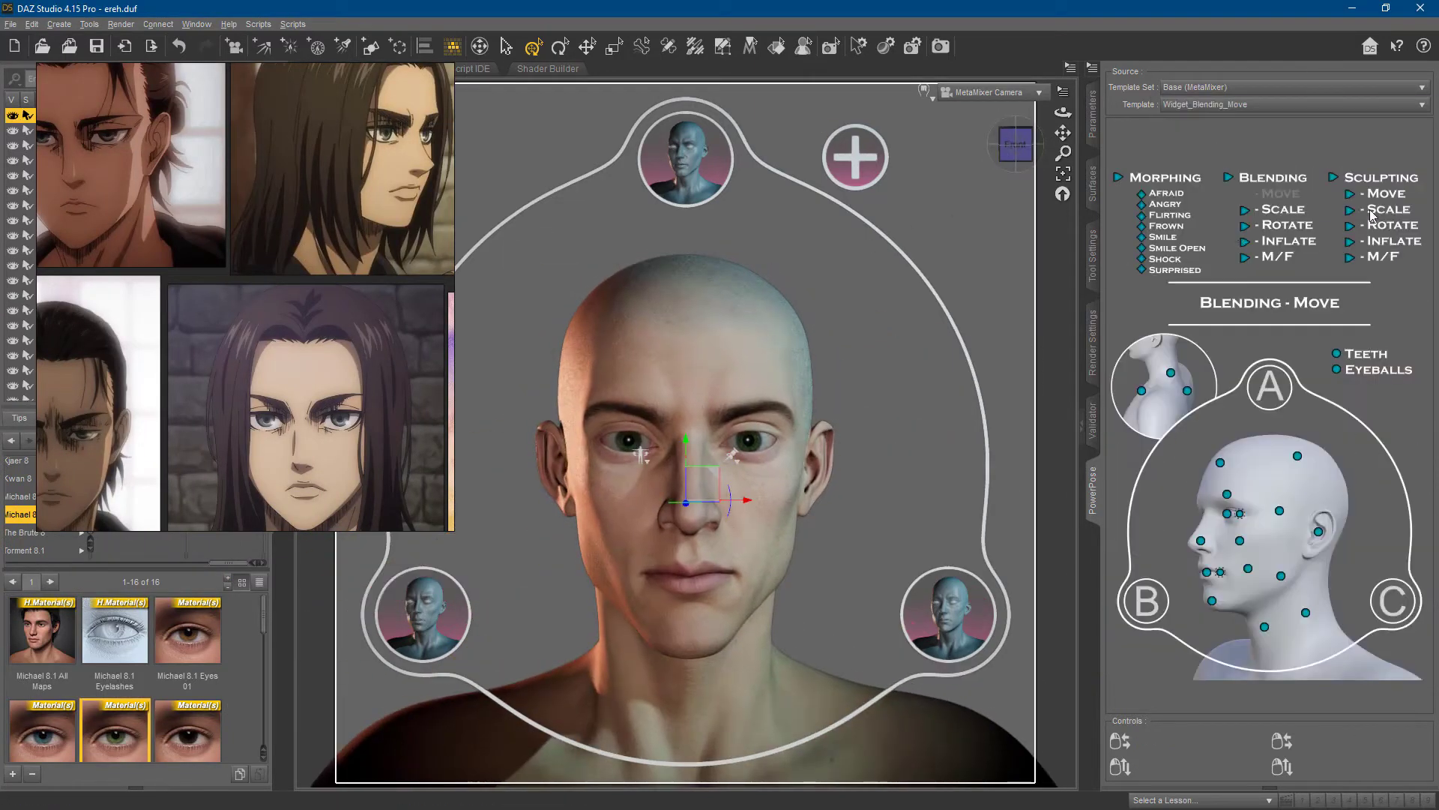
pyautogui.click(1349, 210)
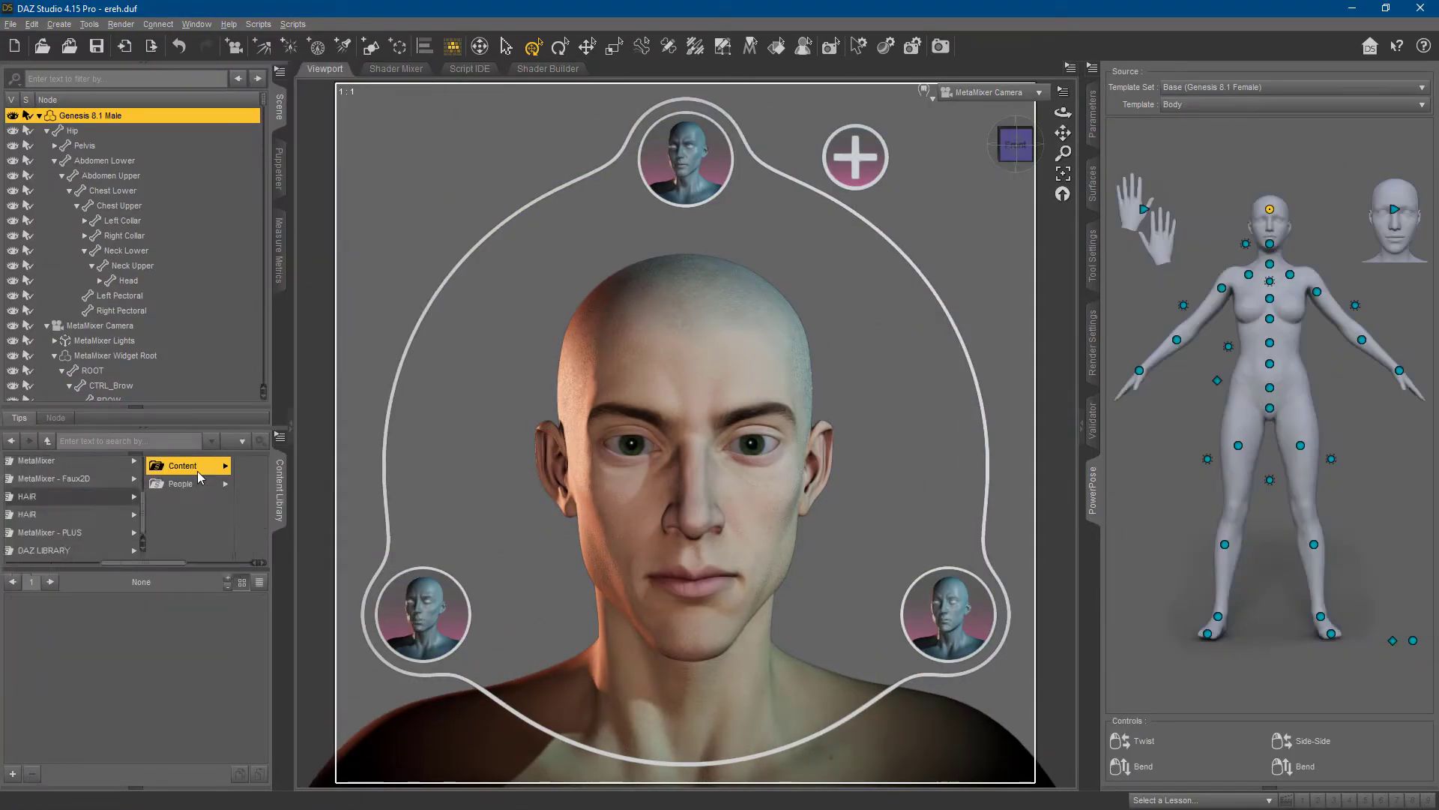
# - Find the Nikan Hair and Beard set in the hair library and load Nikan - Hair onto the Genesis 8.1 Male
pyautogui.click(183, 466)
pyautogui.click(101, 517)
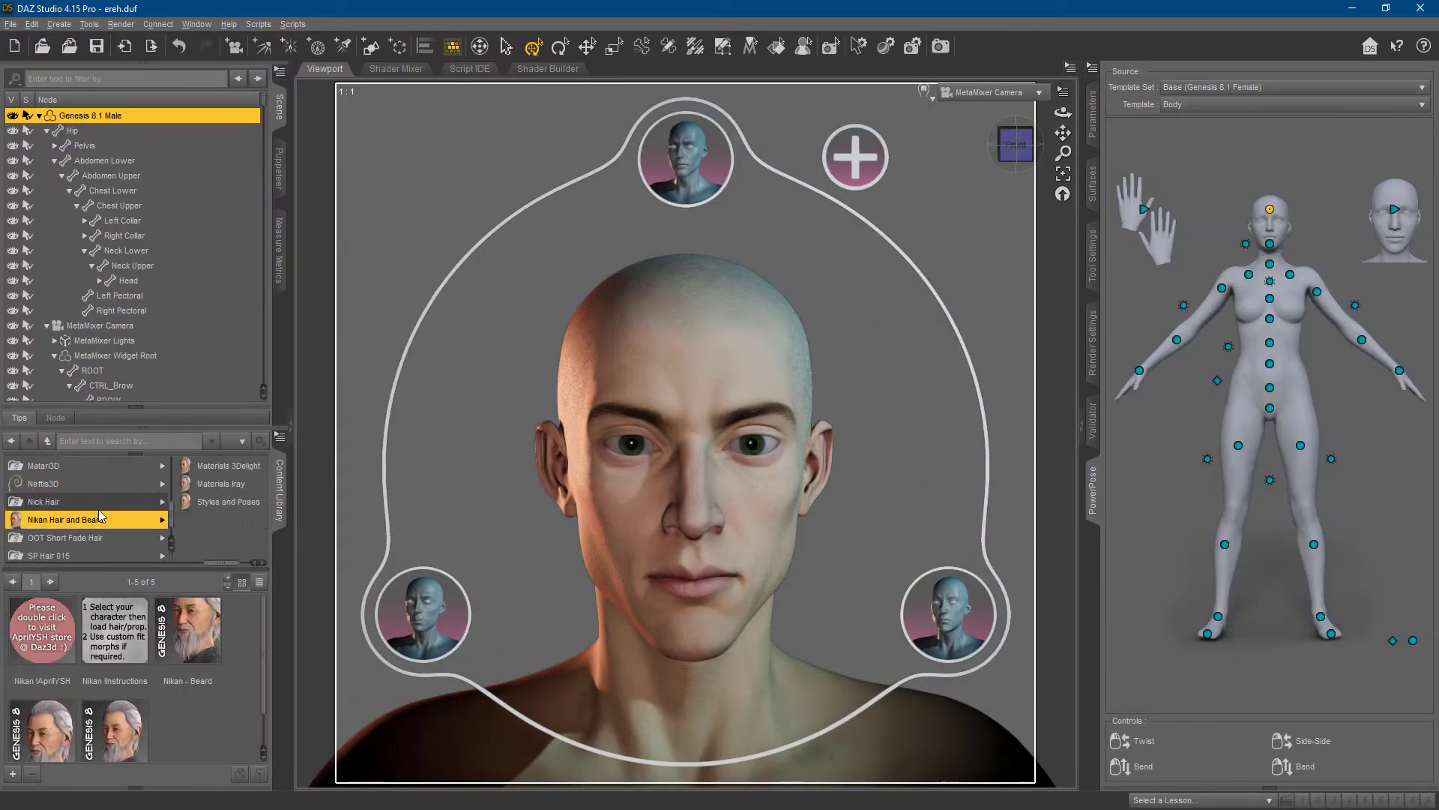
pyautogui.scroll(-1, 256, 691)
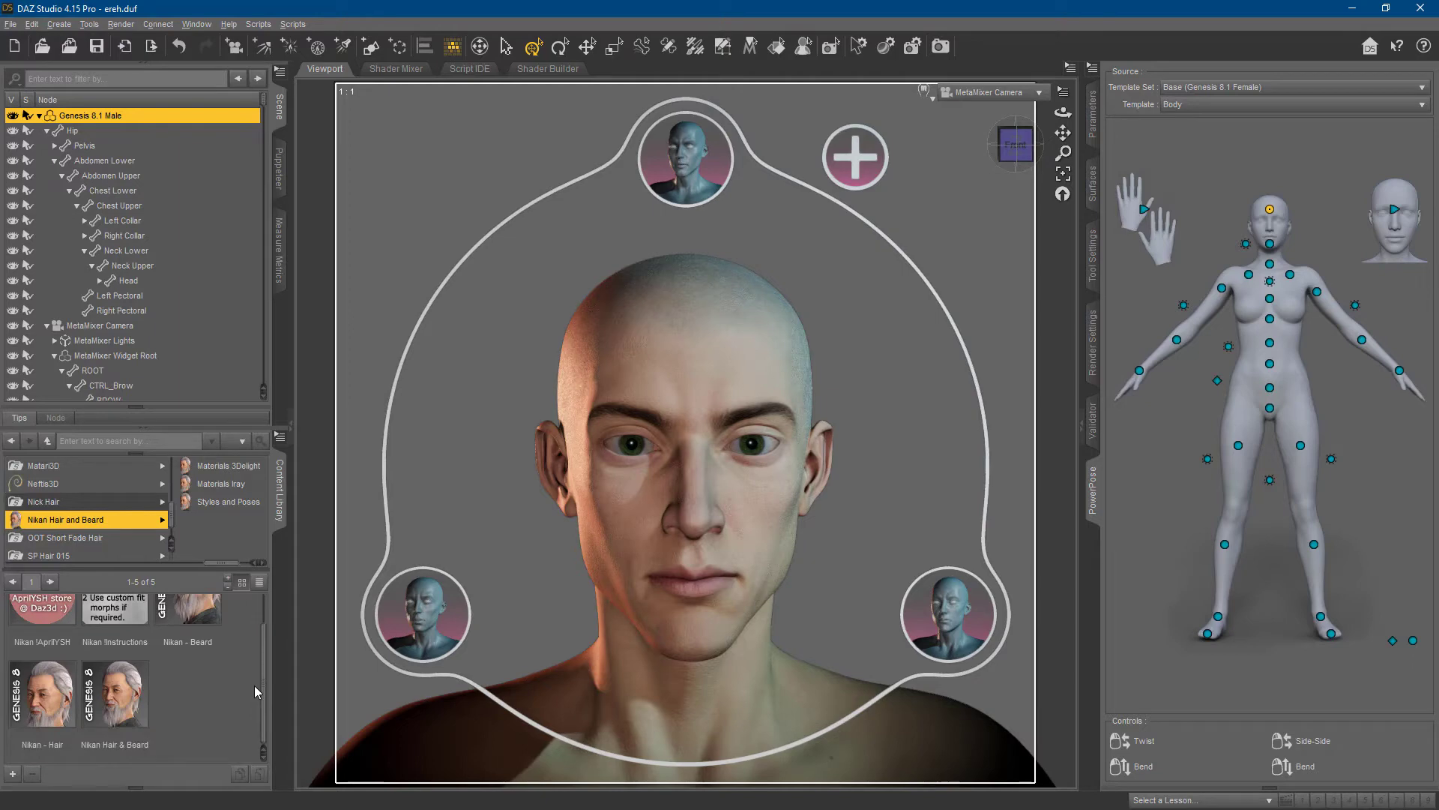
pyautogui.doubleClick(57, 718)
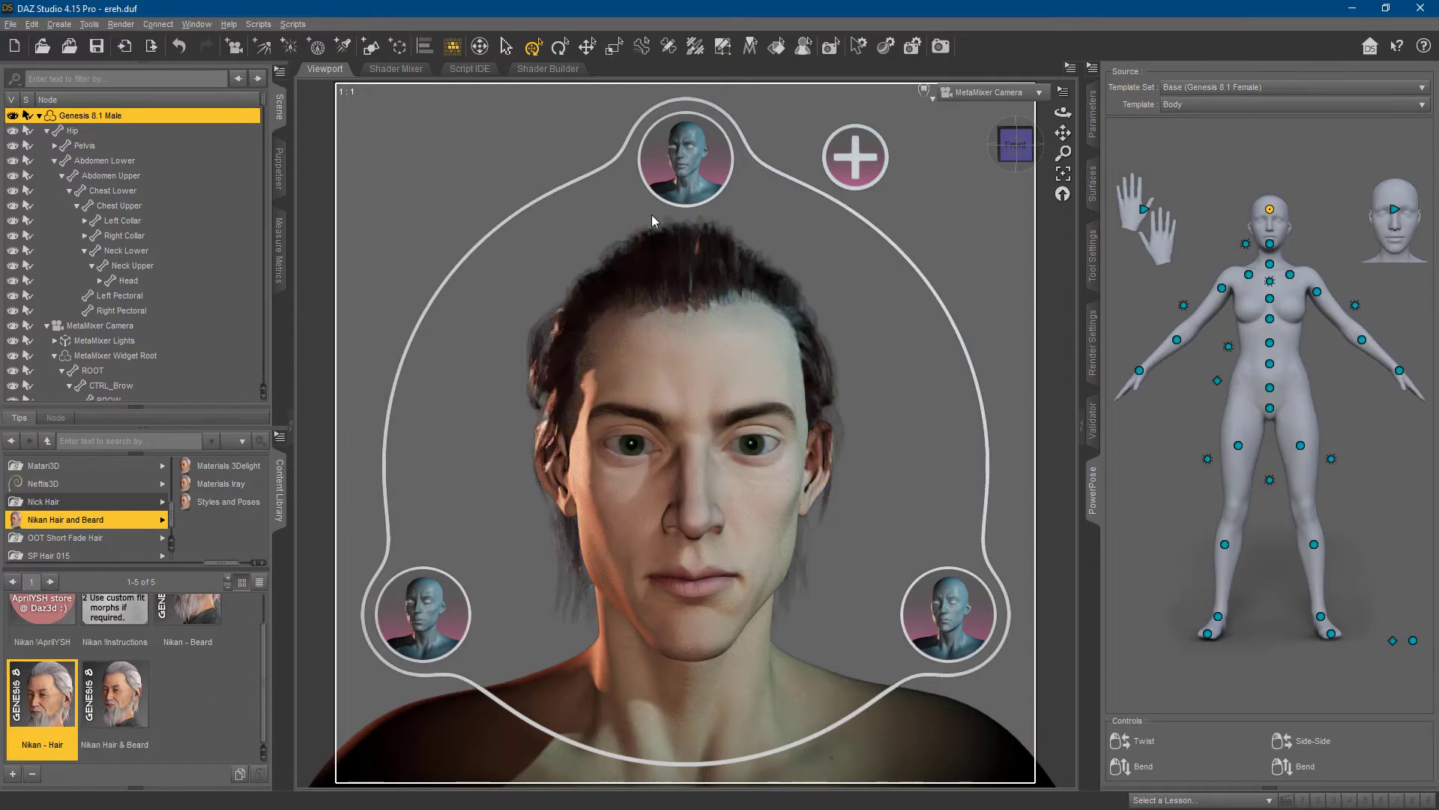
# - Select the Nikan hair and apply the Nikan 10 M BrownDk Iray material to it
pyautogui.click(39, 116)
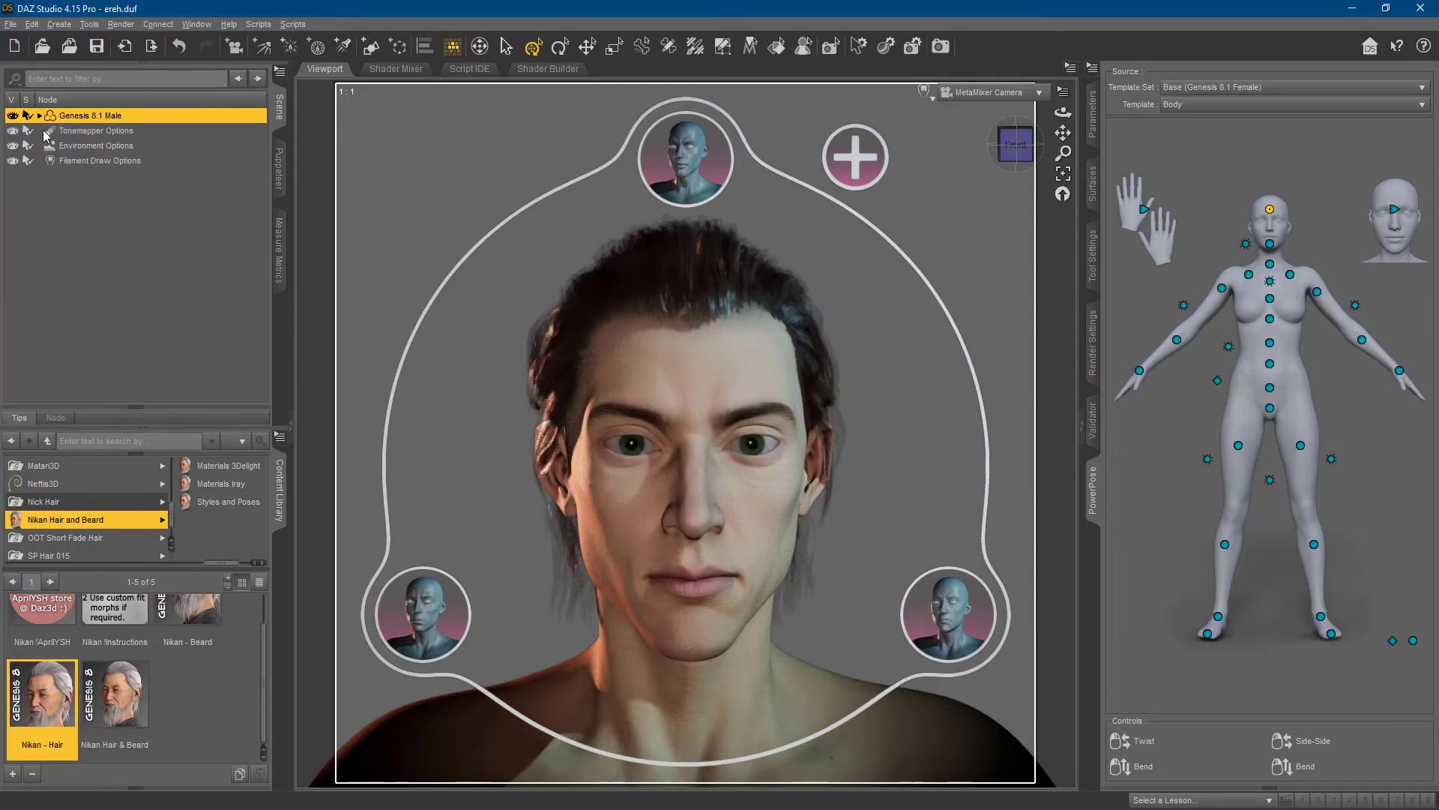
pyautogui.click(223, 485)
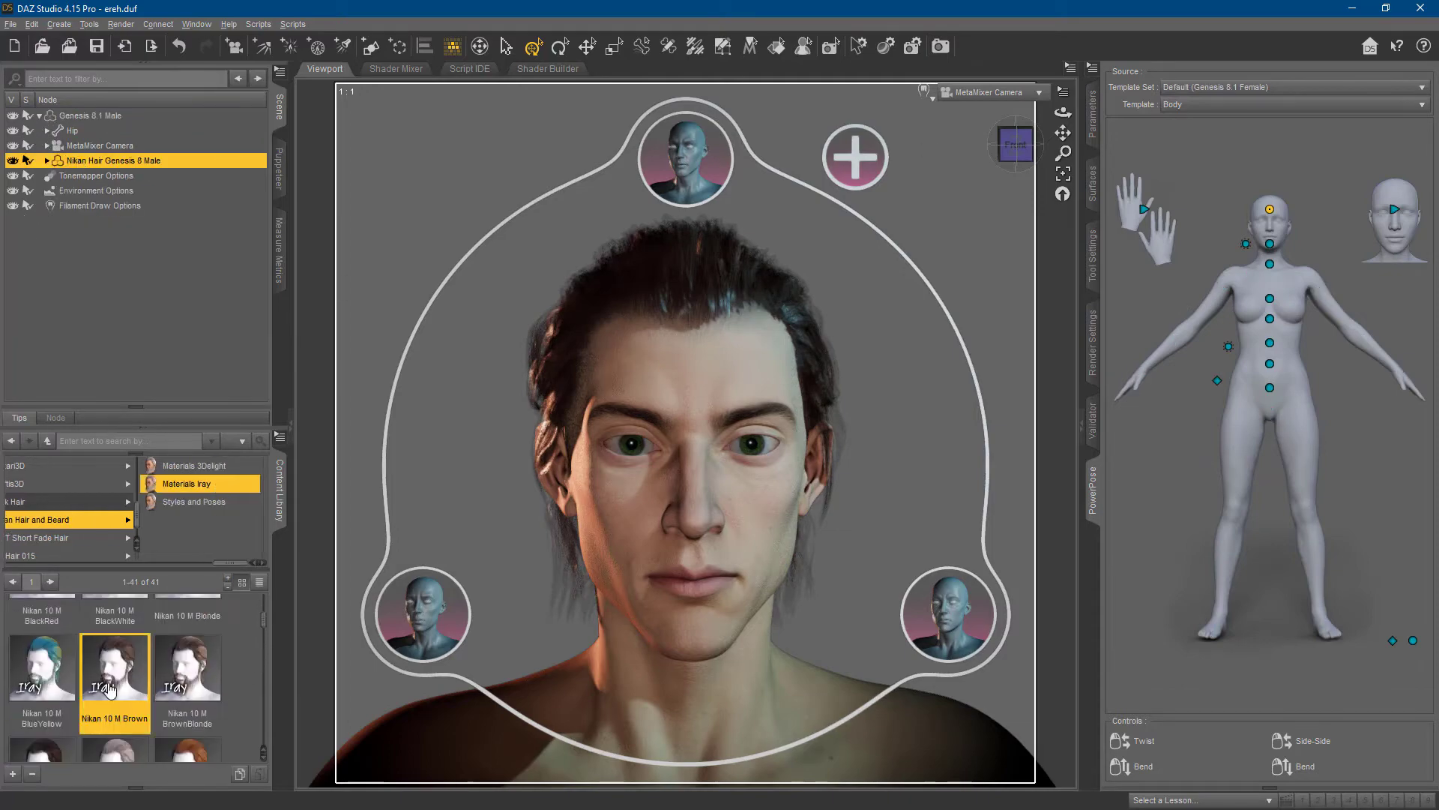
pyautogui.click(1017, 145)
pyautogui.moveTo(1016, 145); pyautogui.dragTo(1023, 147)
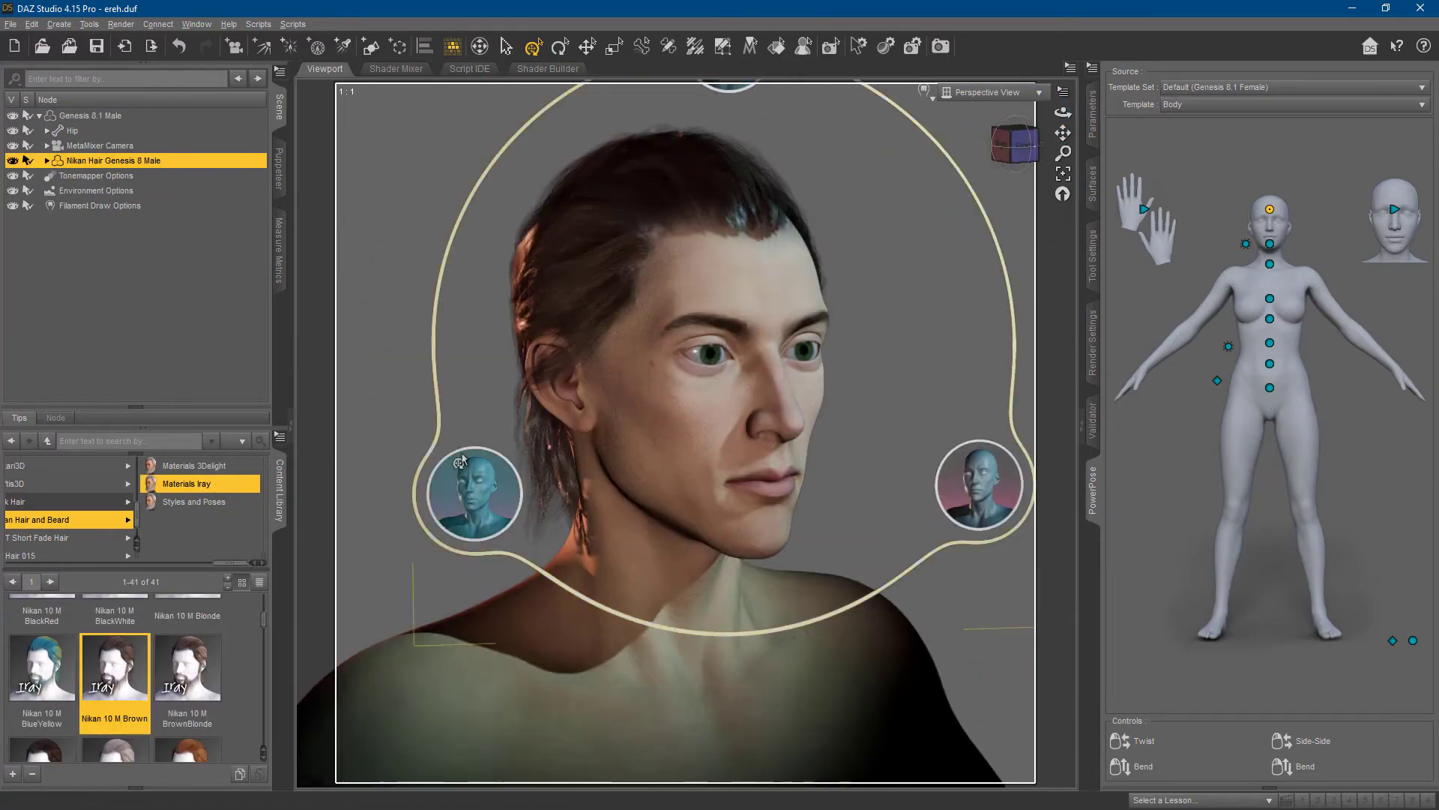
pyautogui.scroll(-2, 51, 668)
pyautogui.doubleClick(51, 636)
# - Style the Nikan hair with Forward 0.77 and Ponytail Length -0.50, and adjust its crown size and hairline fit
pyautogui.click(1093, 114)
pyautogui.click(1171, 272)
pyautogui.moveTo(1321, 131); pyautogui.dragTo(1338, 131)
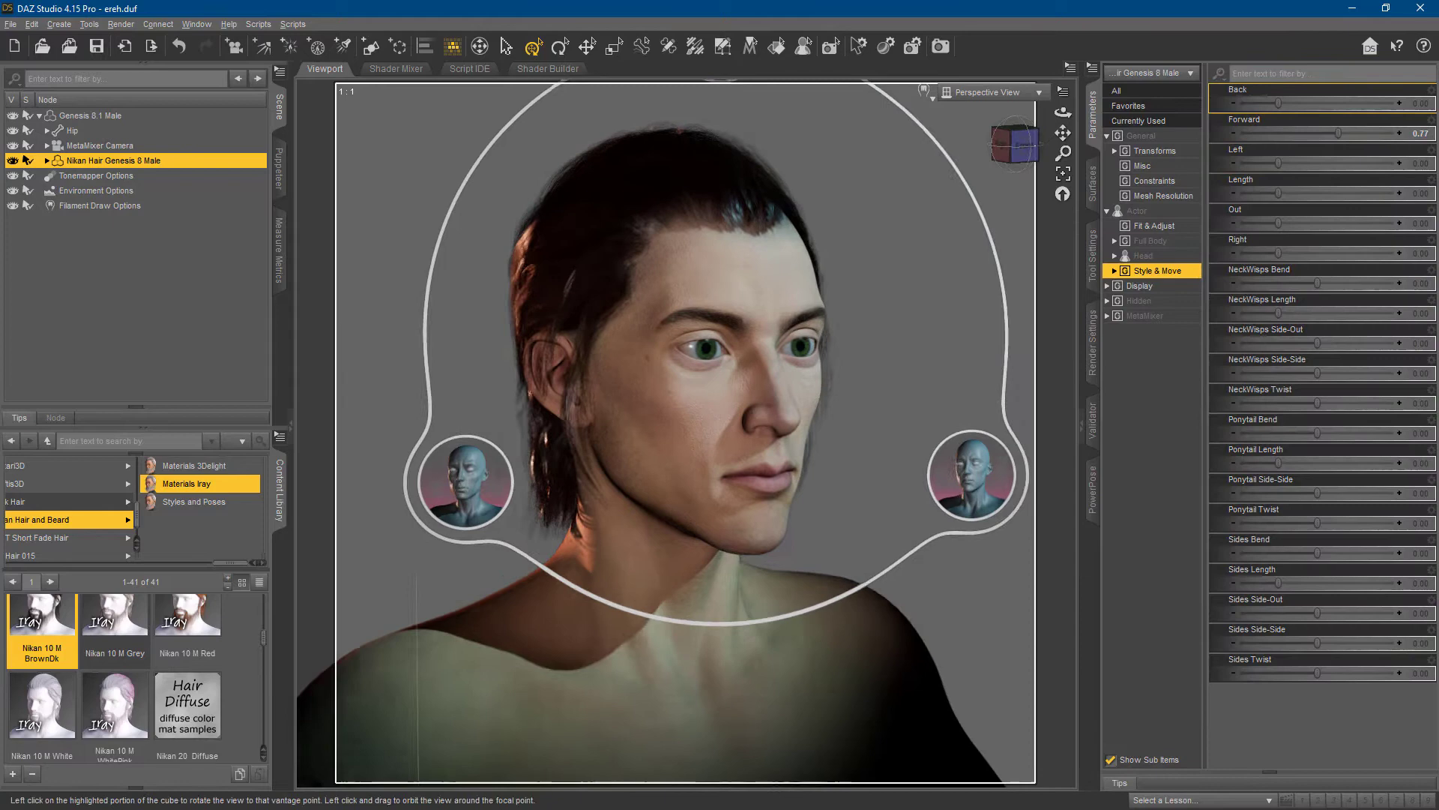
pyautogui.moveTo(1245, 467); pyautogui.dragTo(1230, 466)
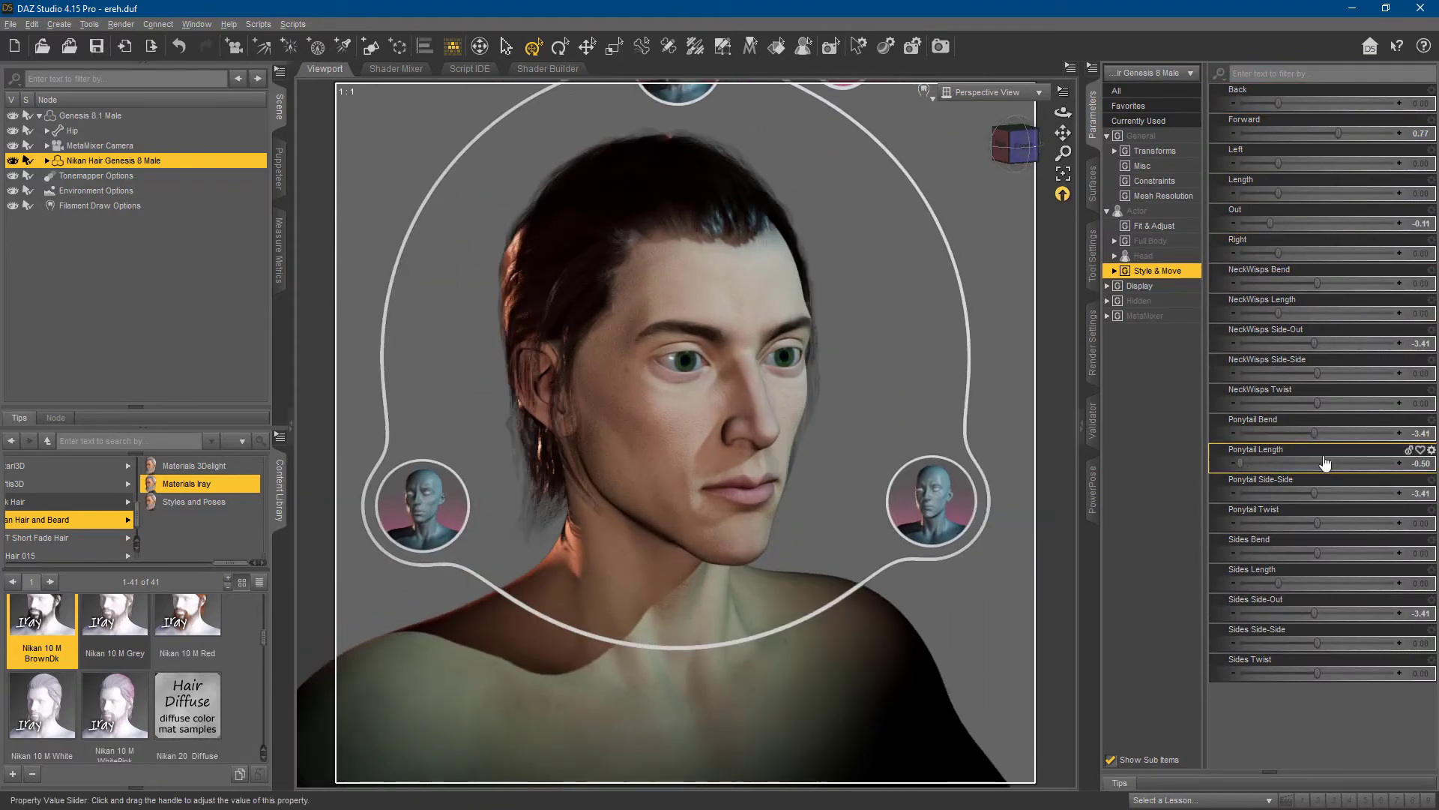
pyautogui.click(1154, 225)
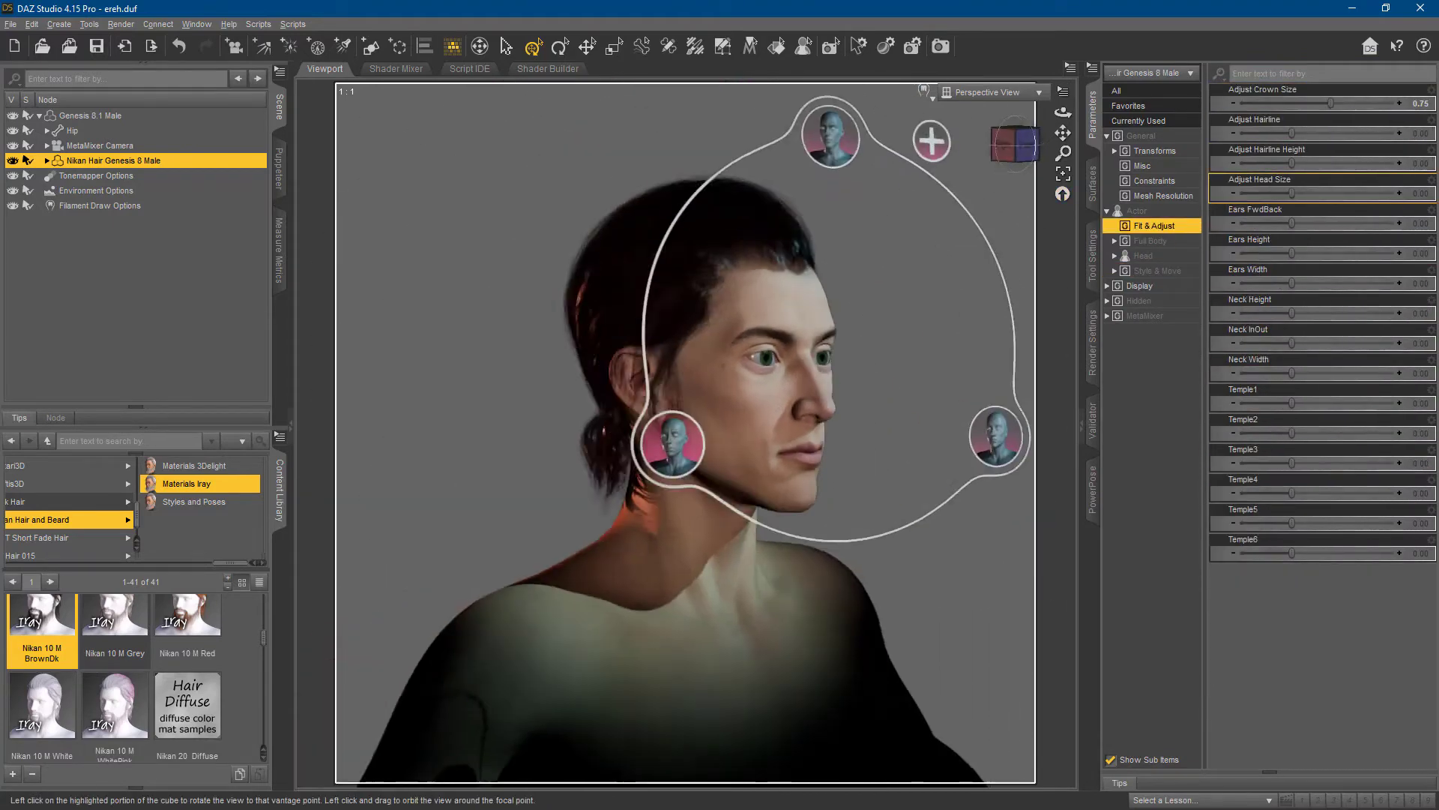
pyautogui.moveTo(1291, 132); pyautogui.dragTo(1313, 133)
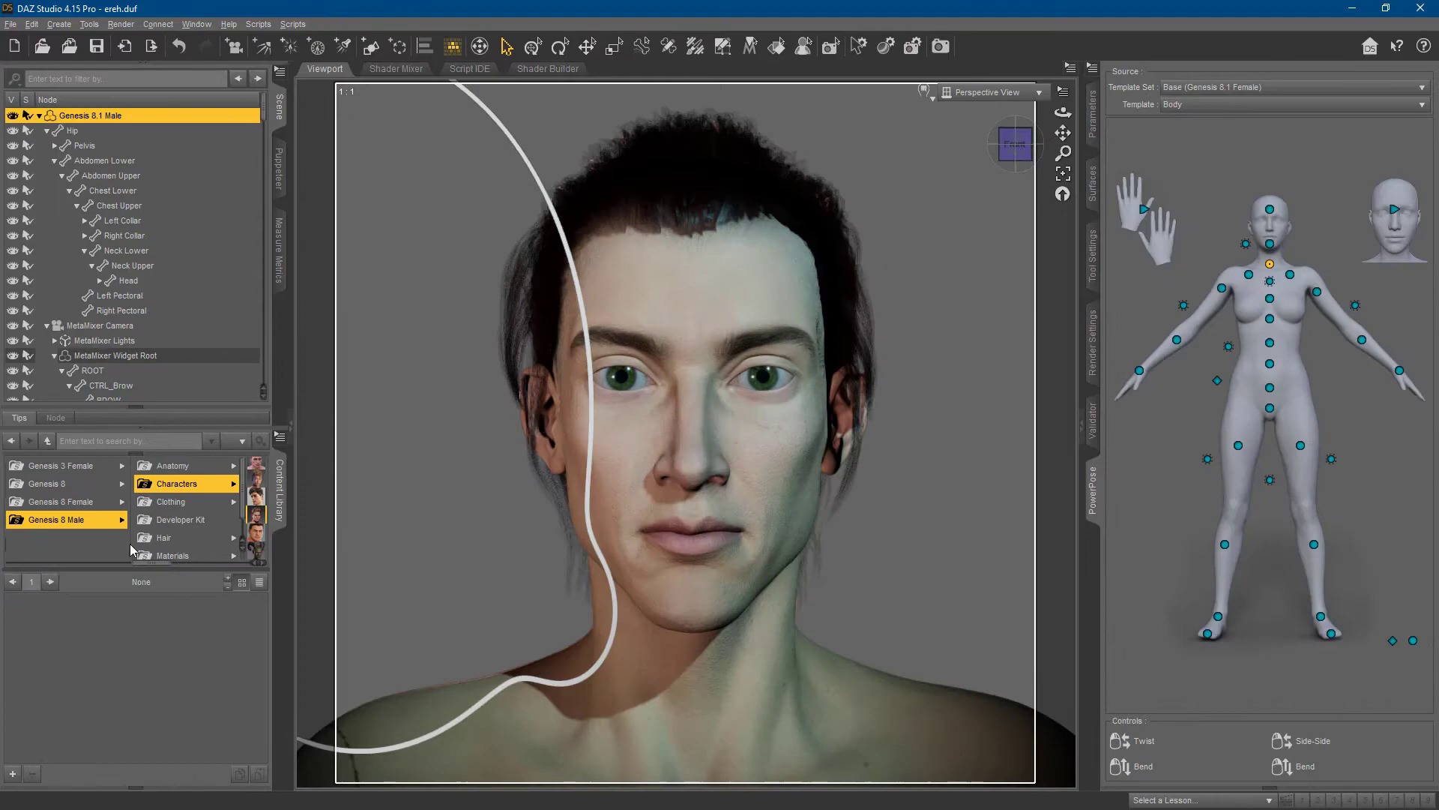
# - Use the Joint Editor on the head to adjust the rigging to the sculpted shape, including center and end points
pyautogui.click(173, 465)
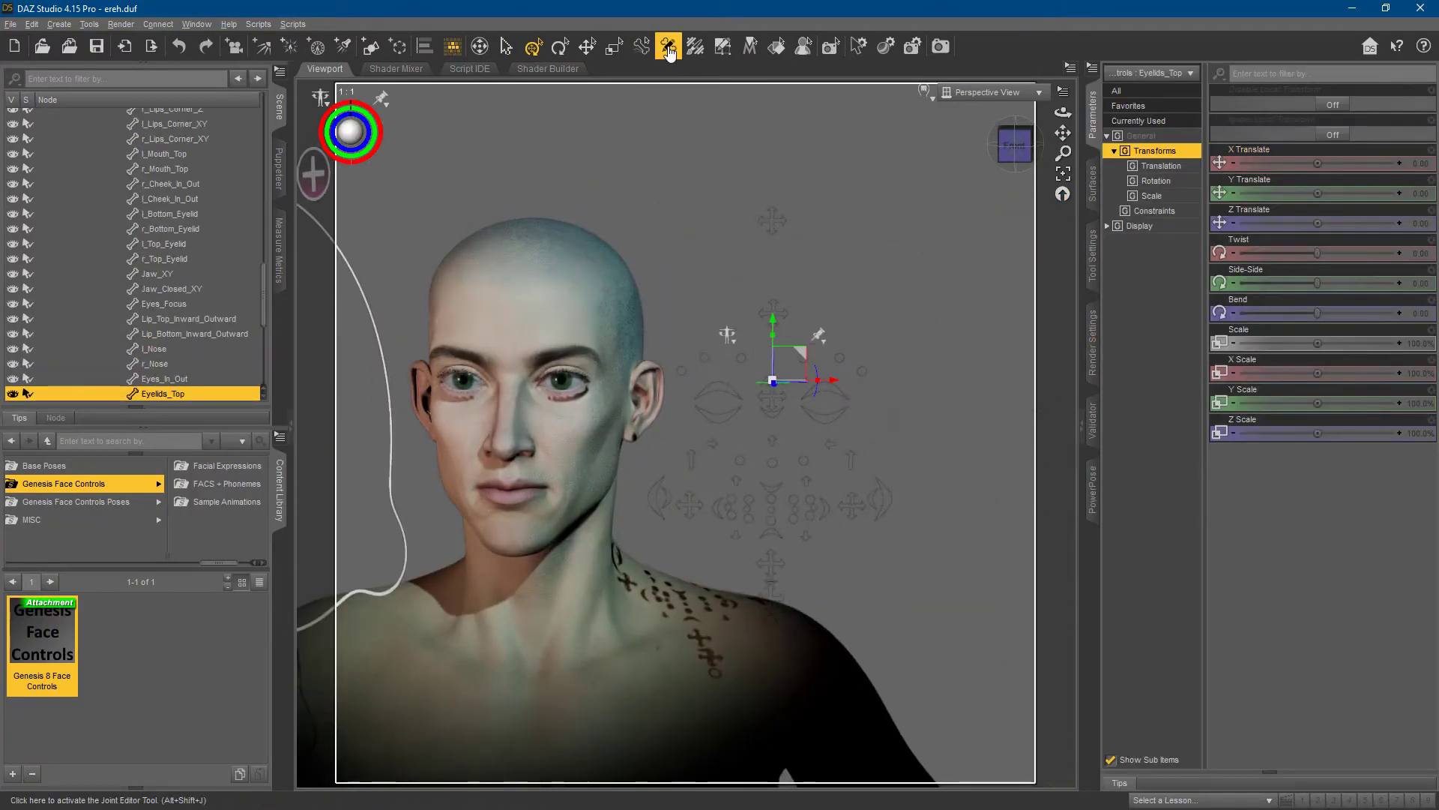
pyautogui.click(669, 52)
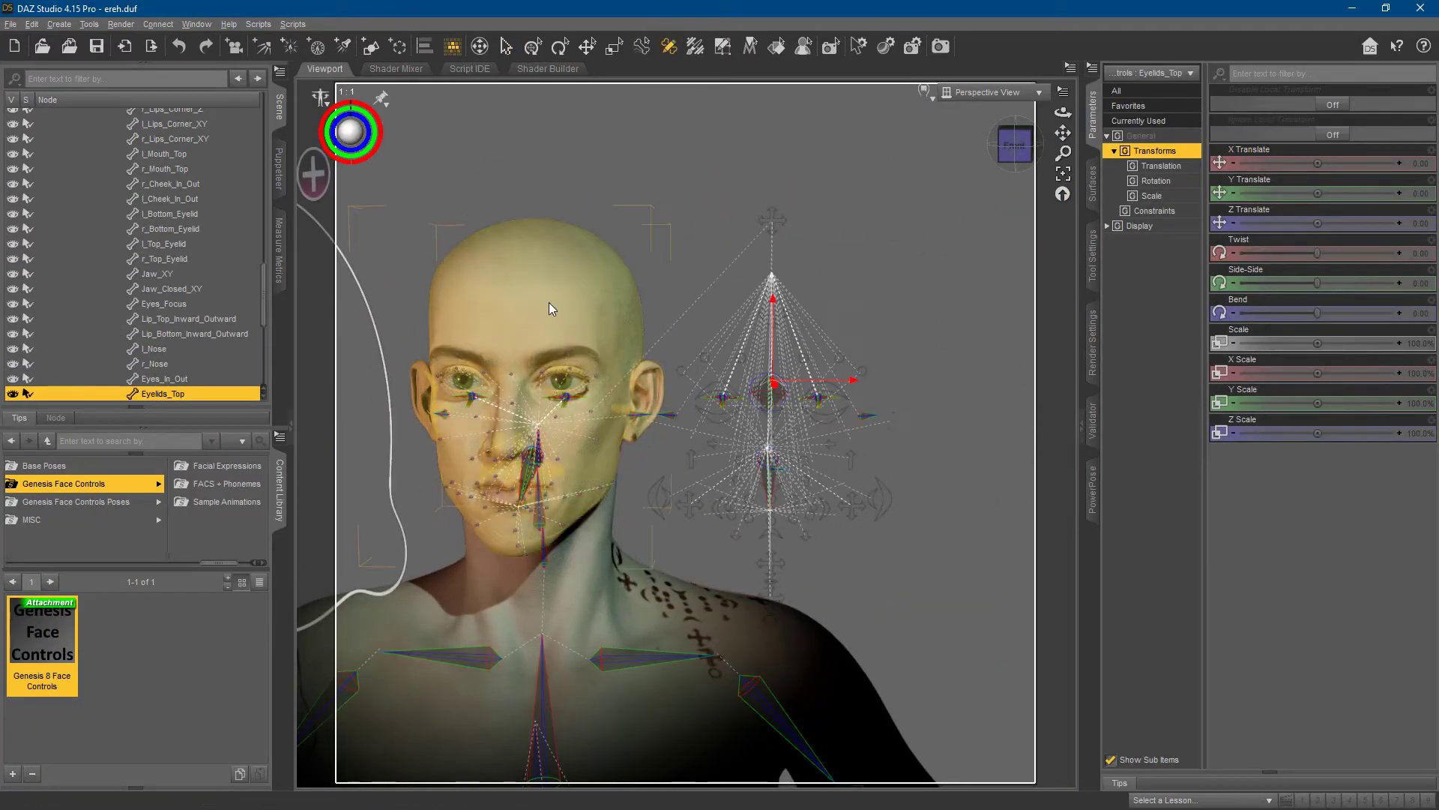
pyautogui.click(548, 303)
pyautogui.rightClick(577, 303)
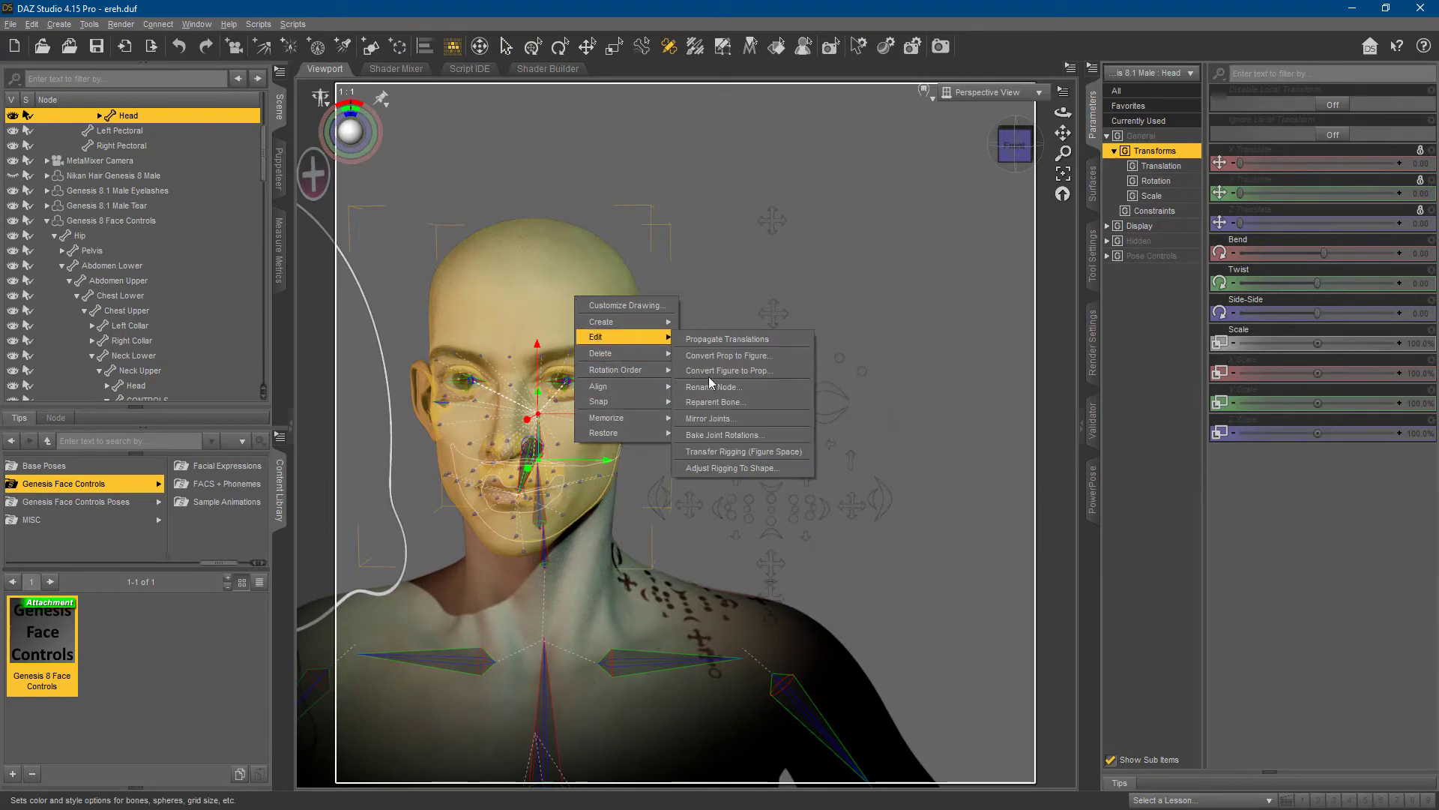
pyautogui.click(785, 473)
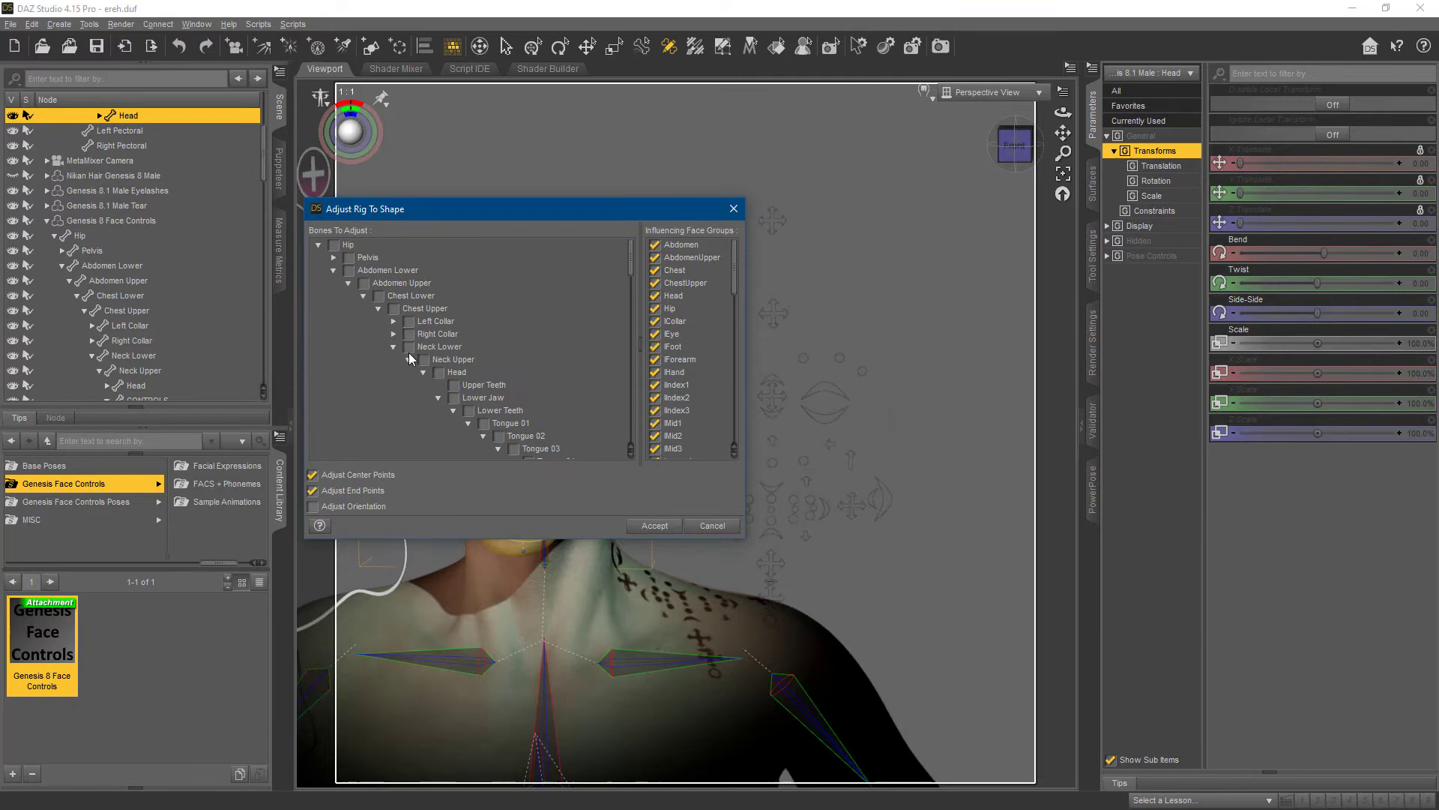
pyautogui.click(654, 526)
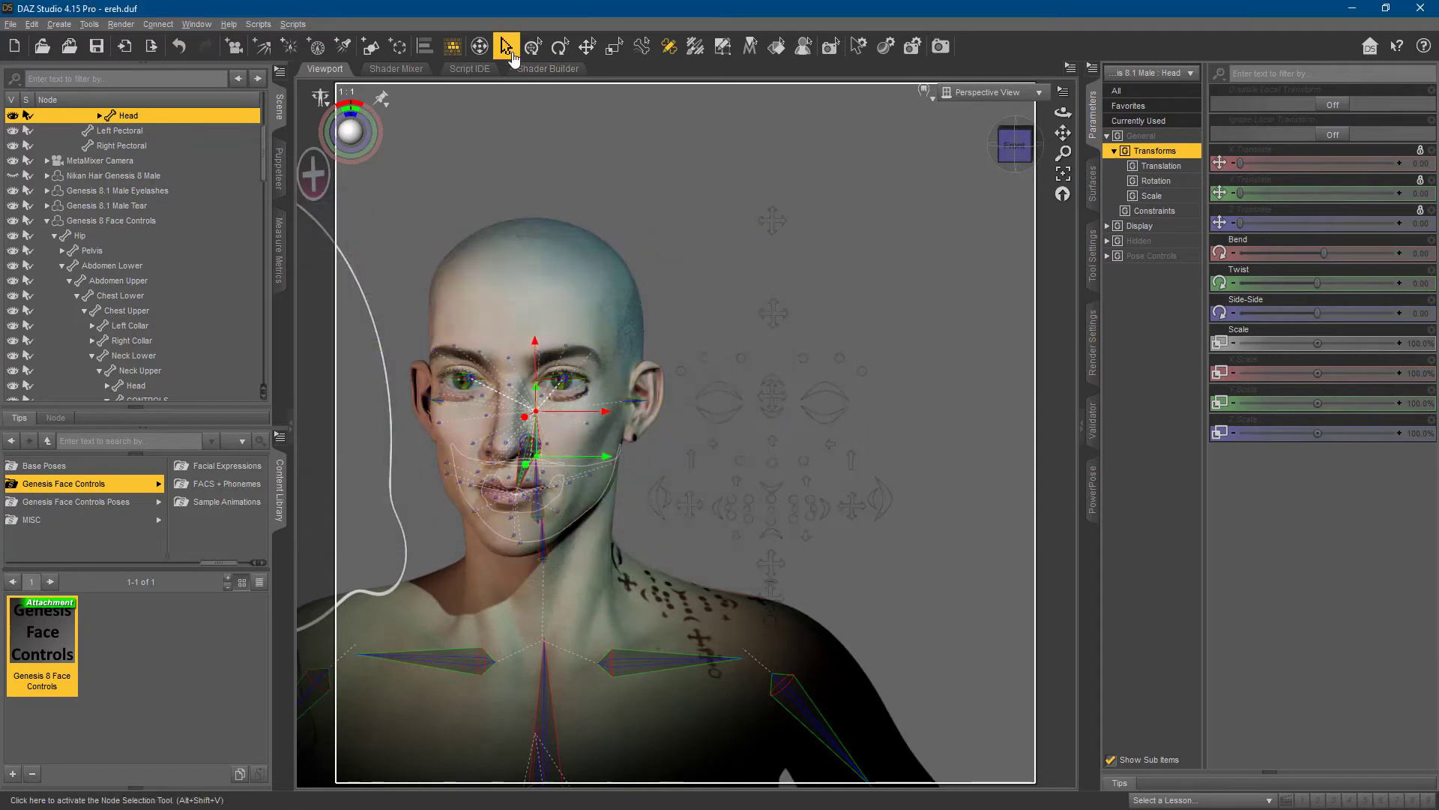
# - Try out the face controls on the head, moving the lips corner control by -0.41 in Y
pyautogui.click(847, 464)
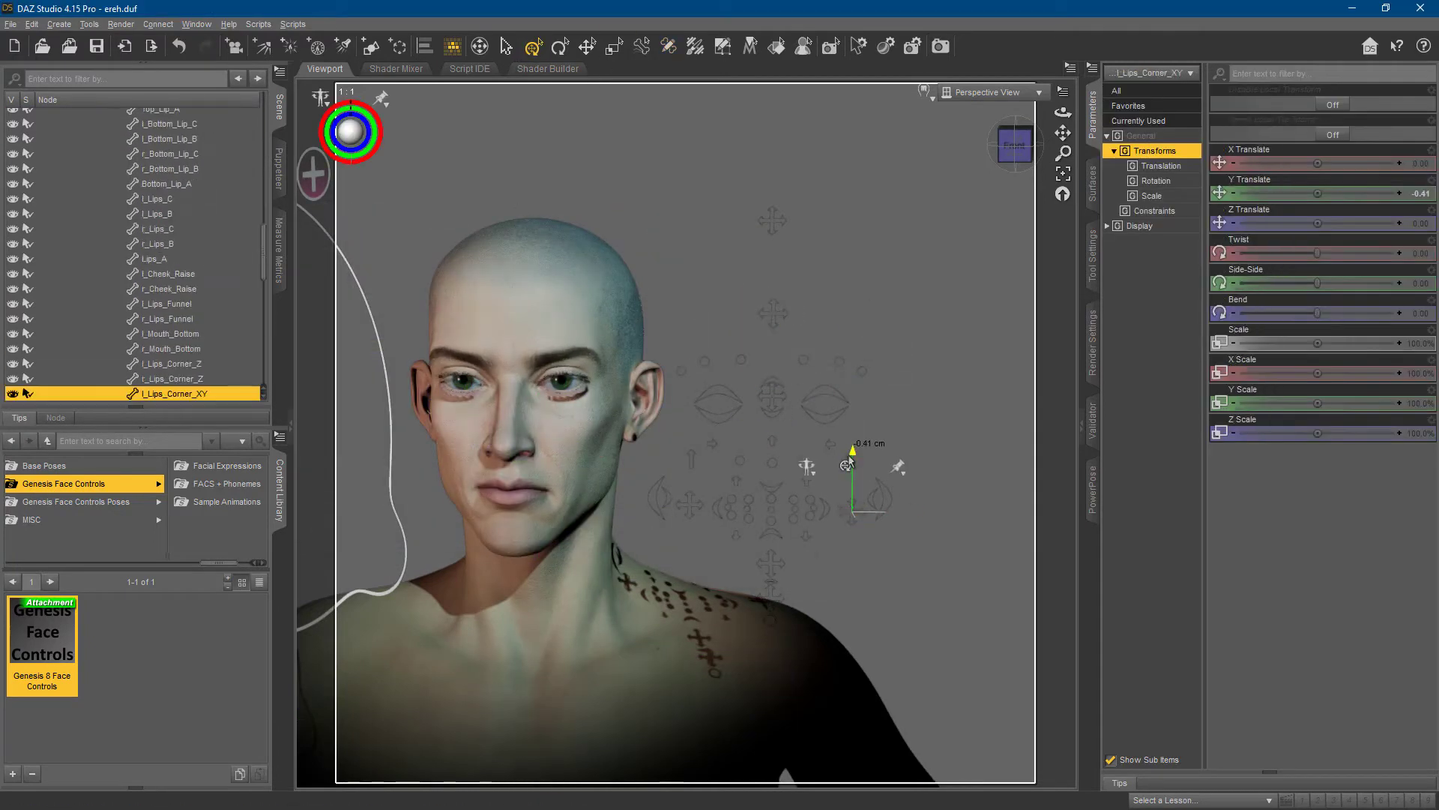
pyautogui.moveTo(997, 150); pyautogui.dragTo(1017, 148)
pyautogui.click(753, 503)
pyautogui.moveTo(758, 457); pyautogui.dragTo(759, 449)
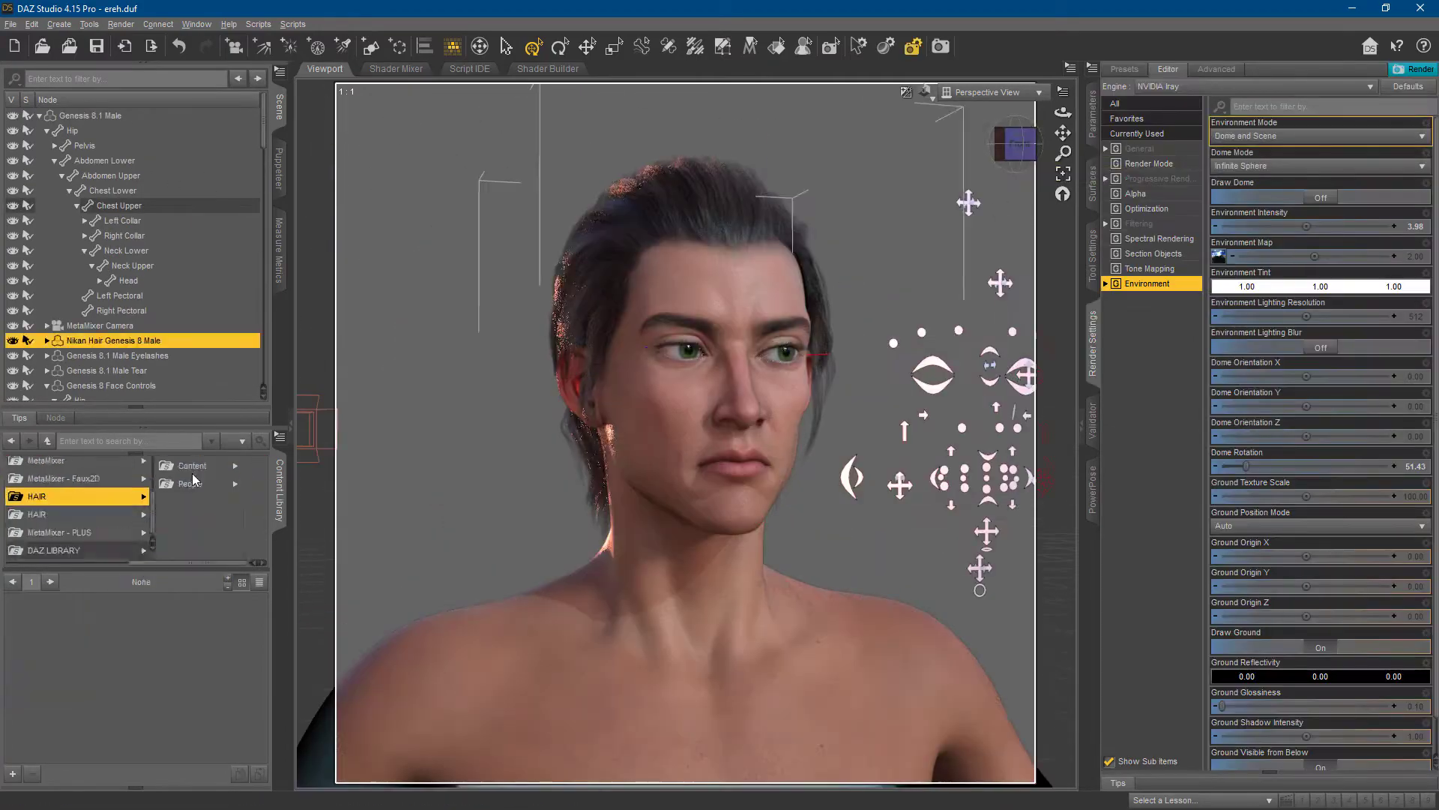
# - Open the People folder of the hair library and switch the viewport draw style to Filament (PBR)
pyautogui.click(192, 480)
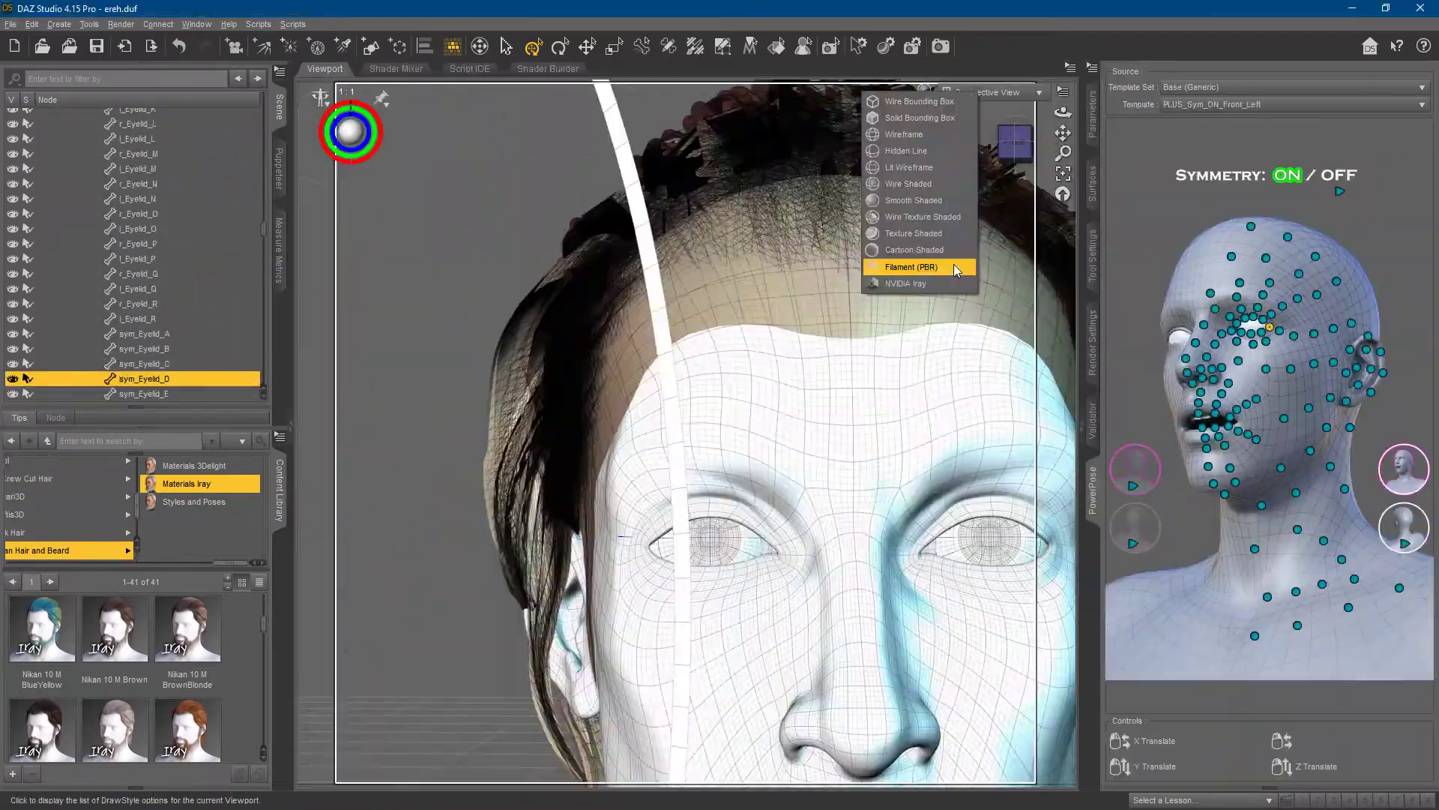
pyautogui.click(956, 268)
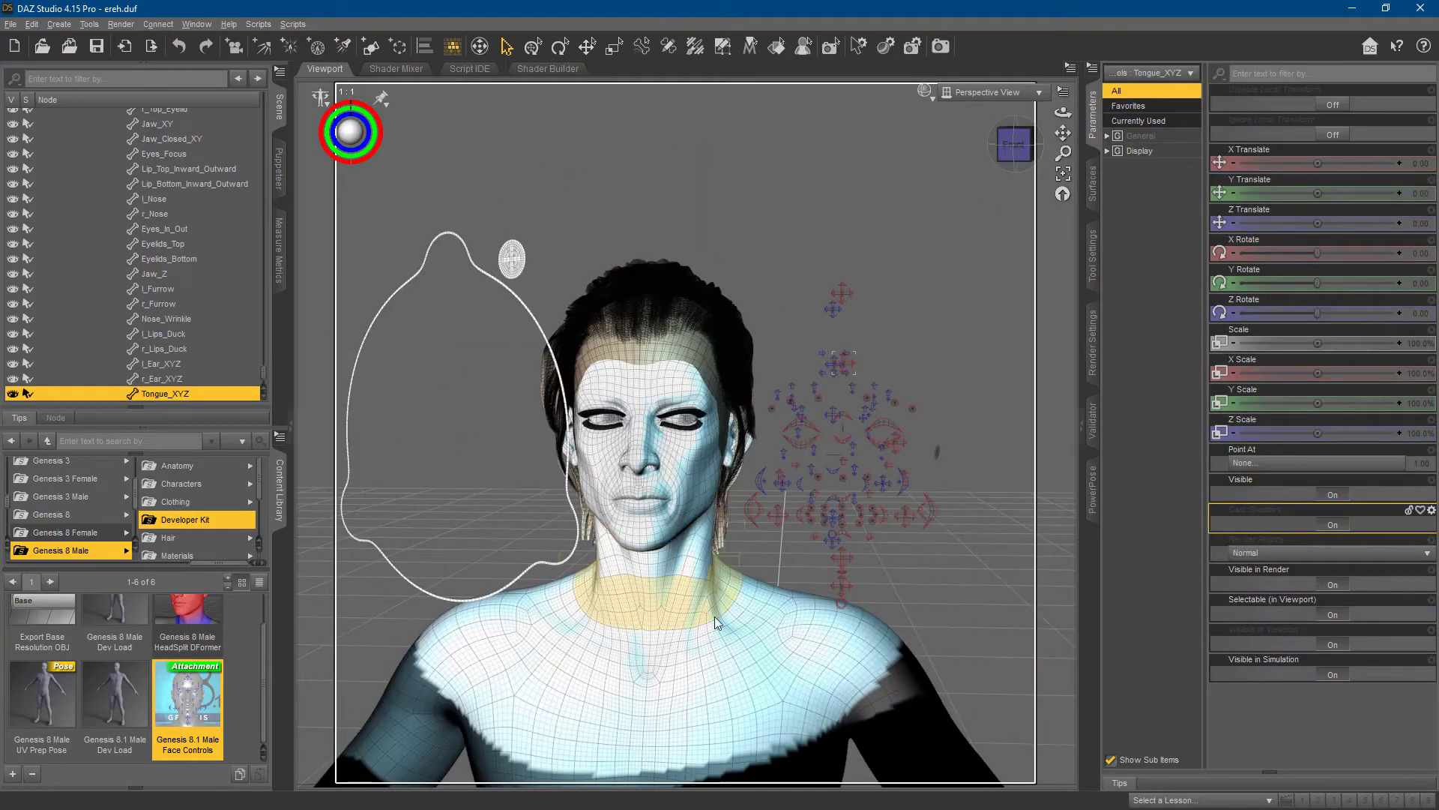
# - Select the figure's lower neck and run the MetaMixer - Shaping Preset save script from the male MetaMixer Elements
pyautogui.click(716, 622)
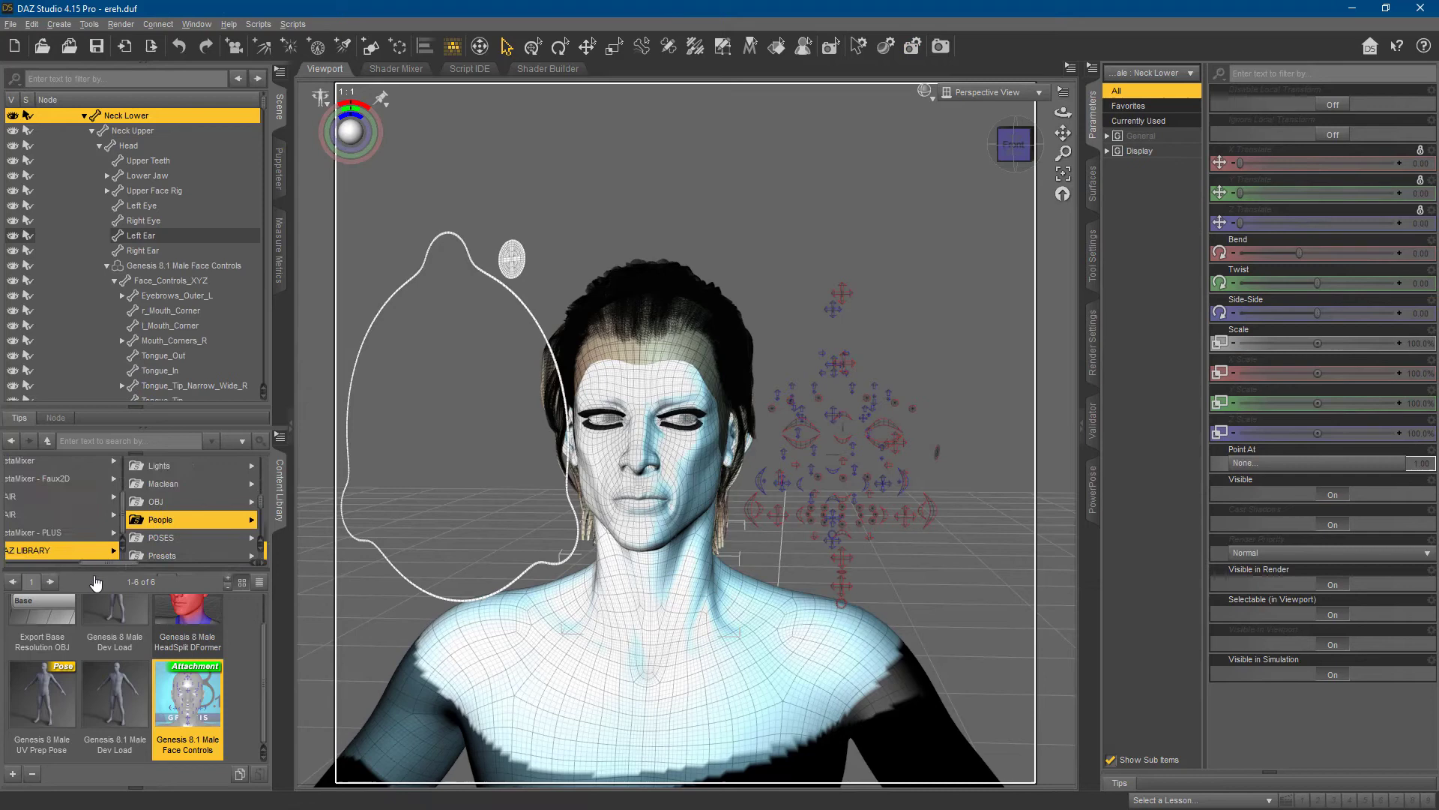
pyautogui.click(98, 514)
pyautogui.click(200, 467)
pyautogui.click(201, 483)
pyautogui.click(190, 471)
pyautogui.click(190, 470)
pyautogui.click(184, 483)
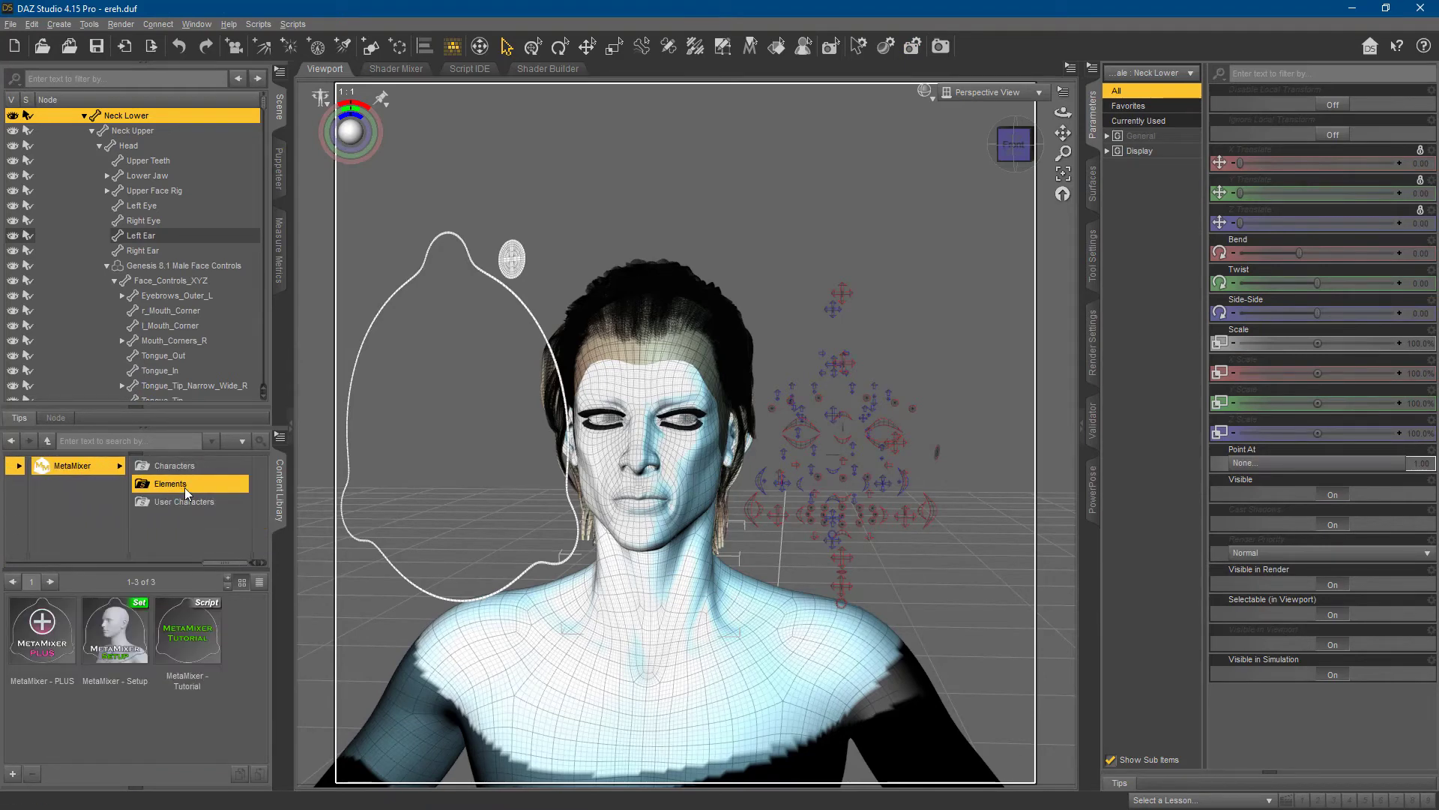
pyautogui.scroll(-3, 217, 698)
pyautogui.scroll(-1, 219, 700)
pyautogui.doubleClick(42, 693)
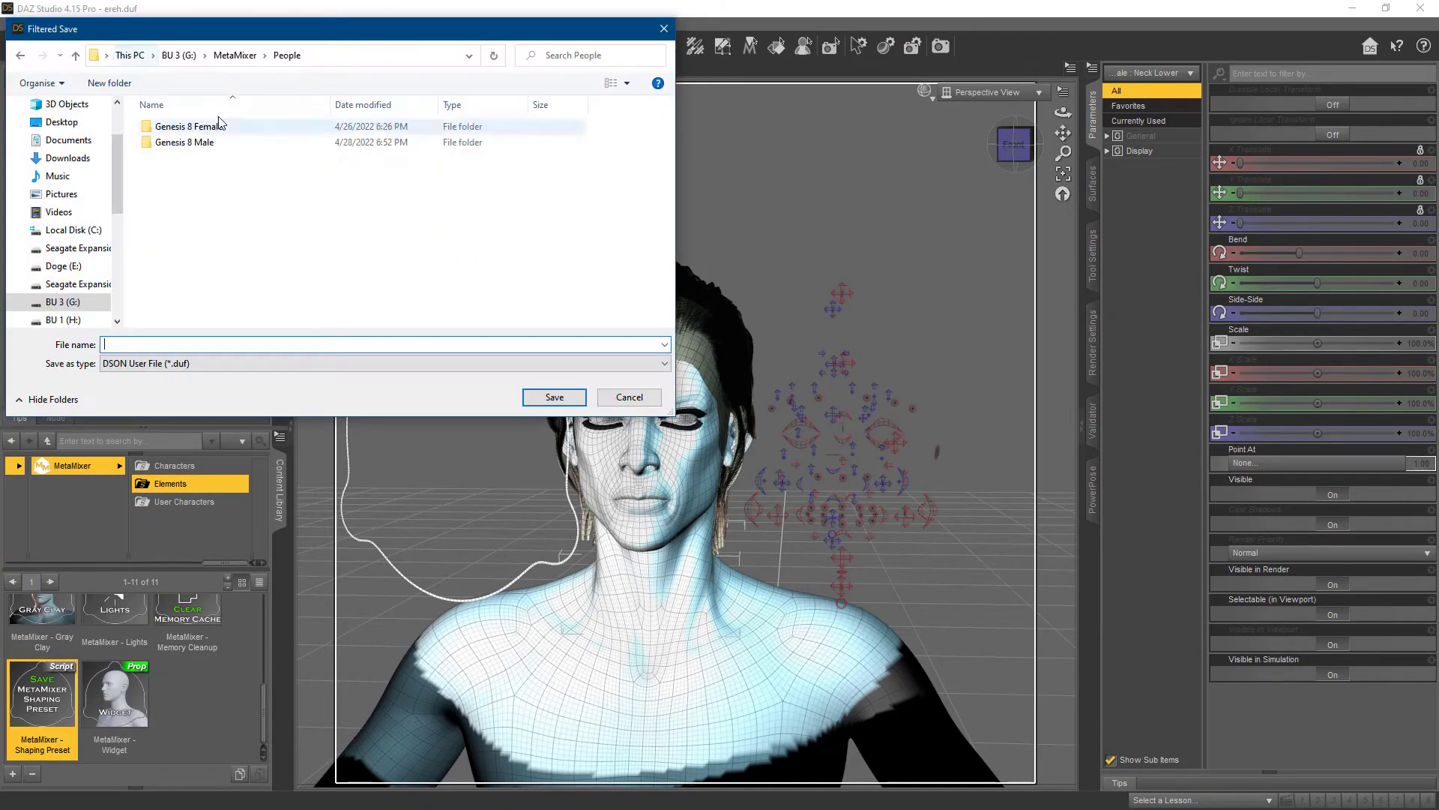
# - Save the shaping preset as Eren in the Genesis 8 Male MetaMixer User Characters folder
pyautogui.doubleClick(211, 164)
pyautogui.doubleClick(202, 158)
pyautogui.click(185, 342)
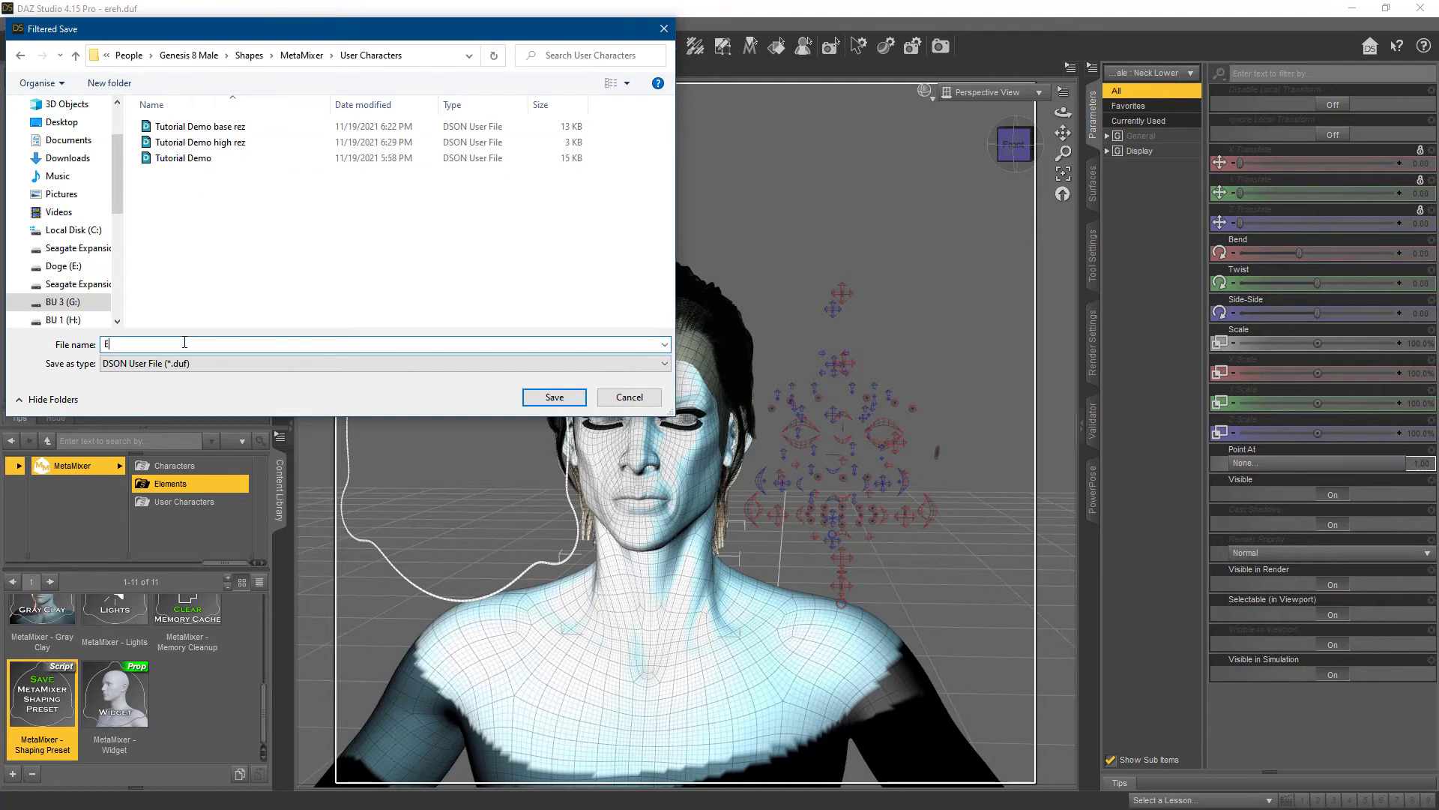
pyautogui.click(555, 397)
pyautogui.click(824, 512)
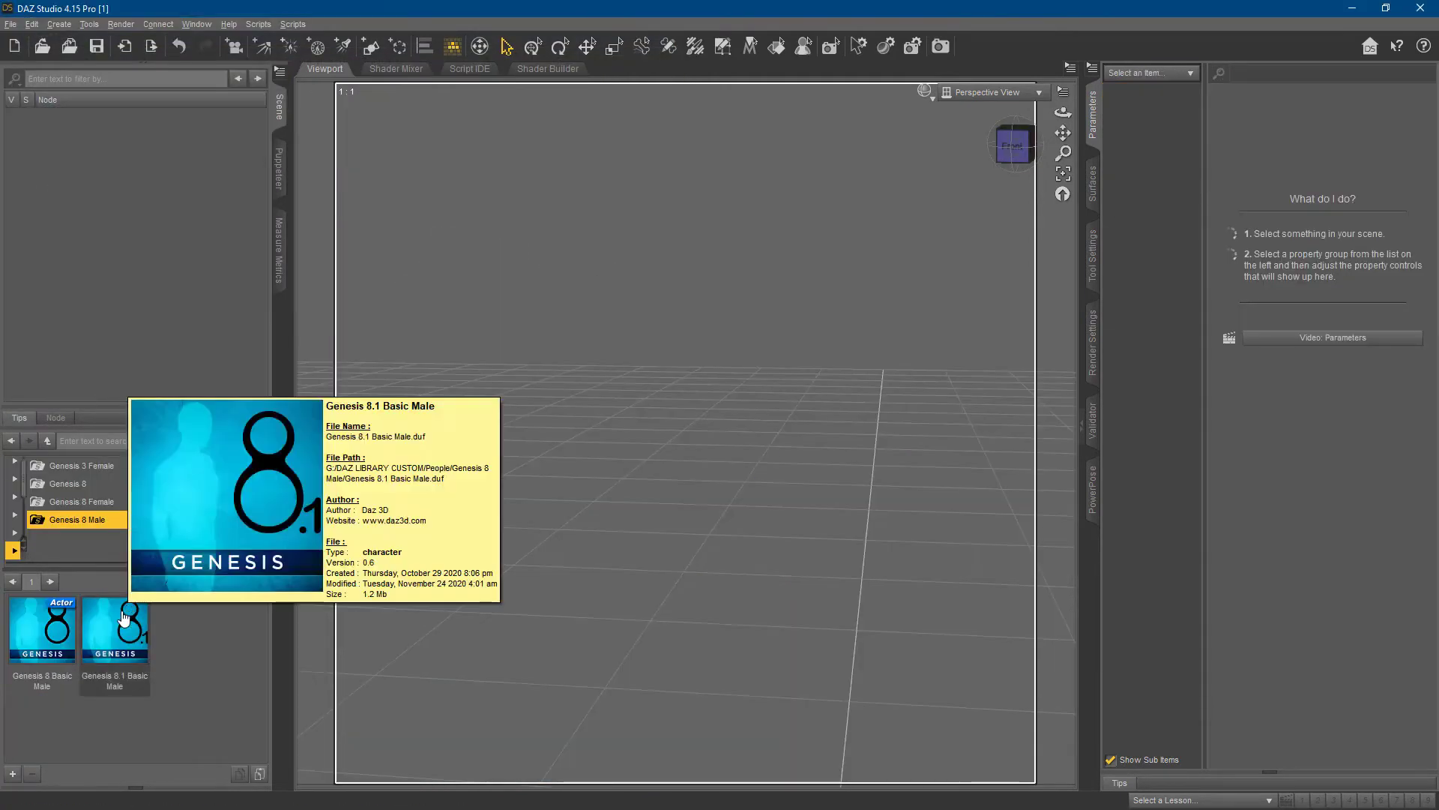
# - Load a Genesis 8.1 Basic Male into the empty scene and apply the Eren shape from MetaMixer User Characters
pyautogui.doubleClick(123, 617)
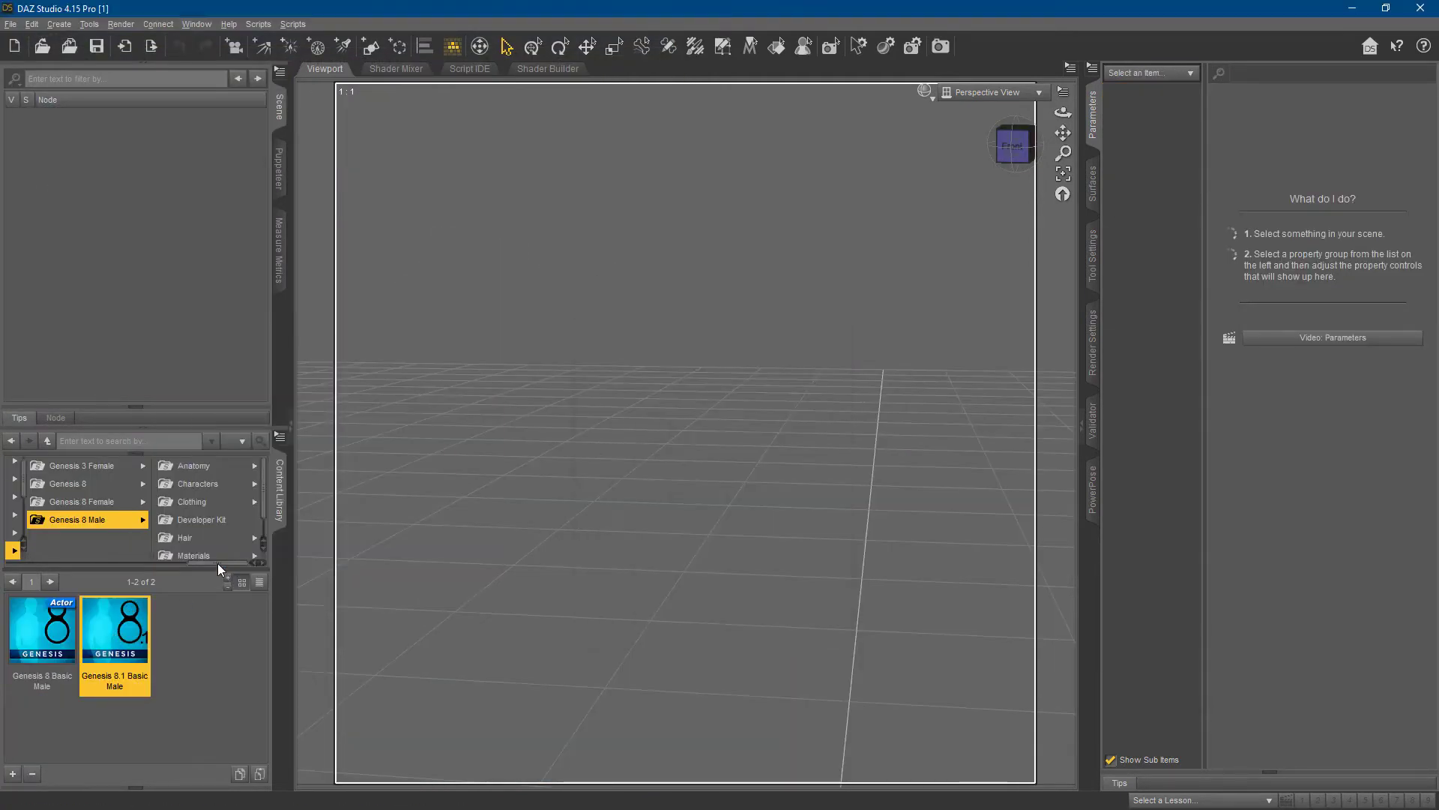
pyautogui.click(965, 240)
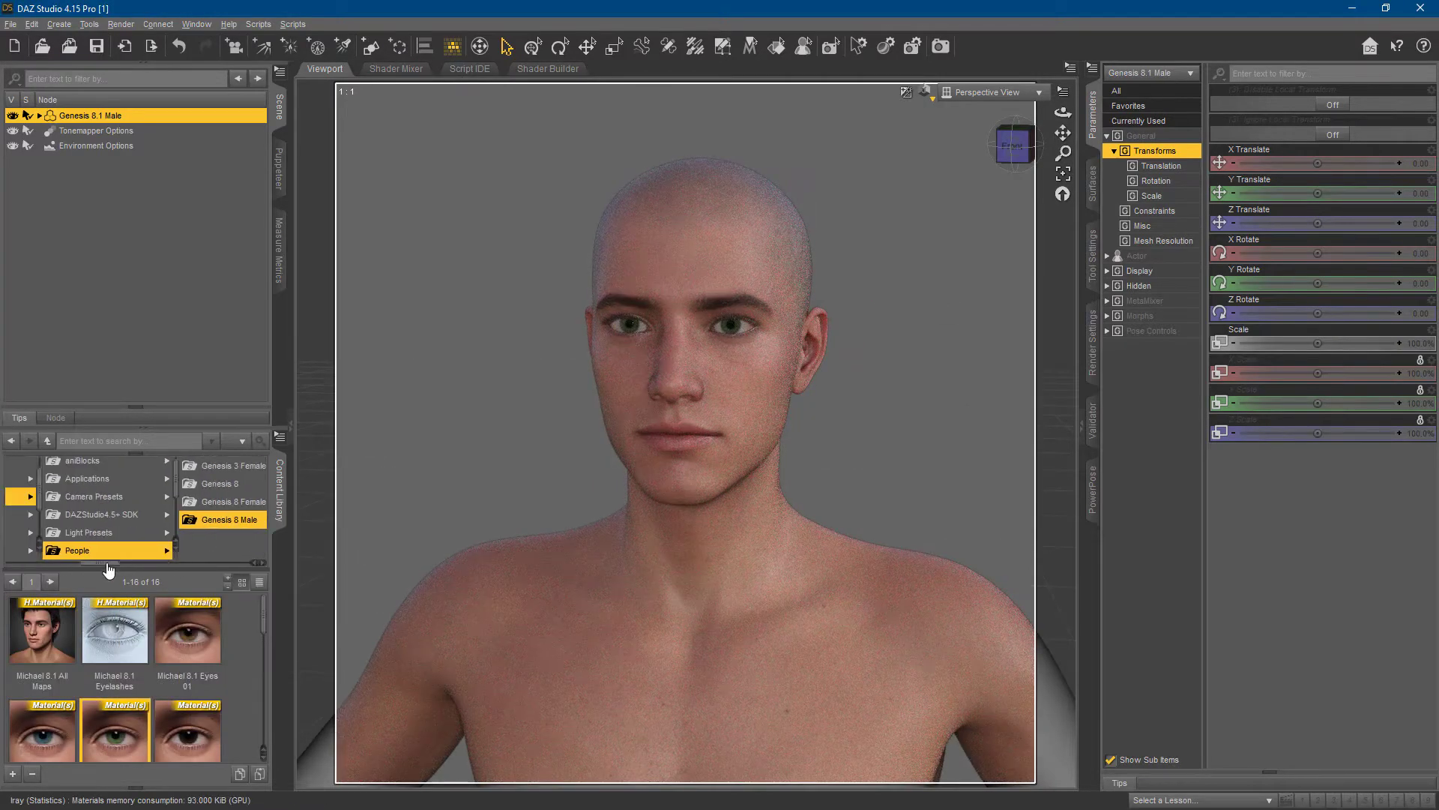
pyautogui.click(209, 465)
pyautogui.doubleClick(56, 642)
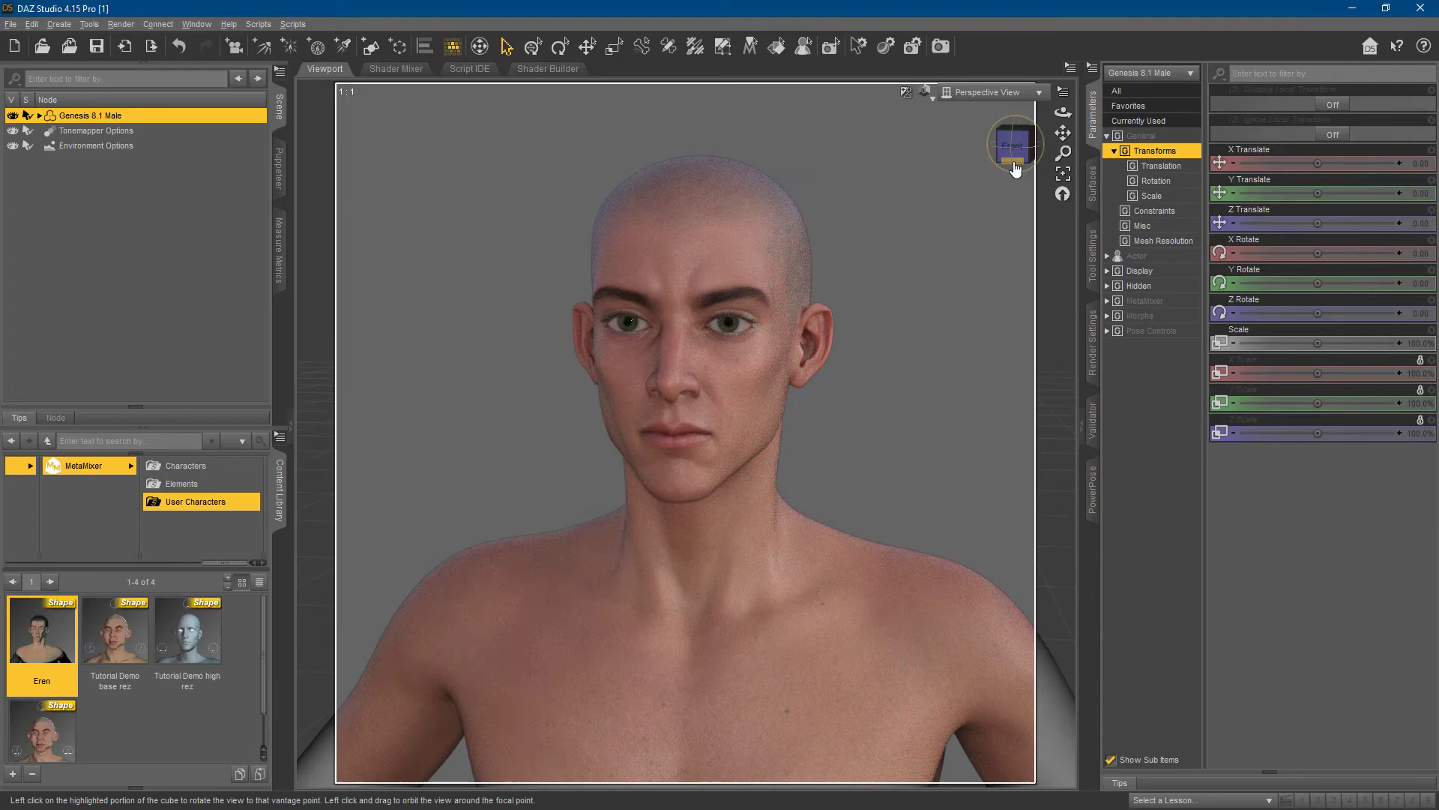
pyautogui.moveTo(1015, 170); pyautogui.dragTo(1035, 167)
pyautogui.scroll(3, 897, 203)
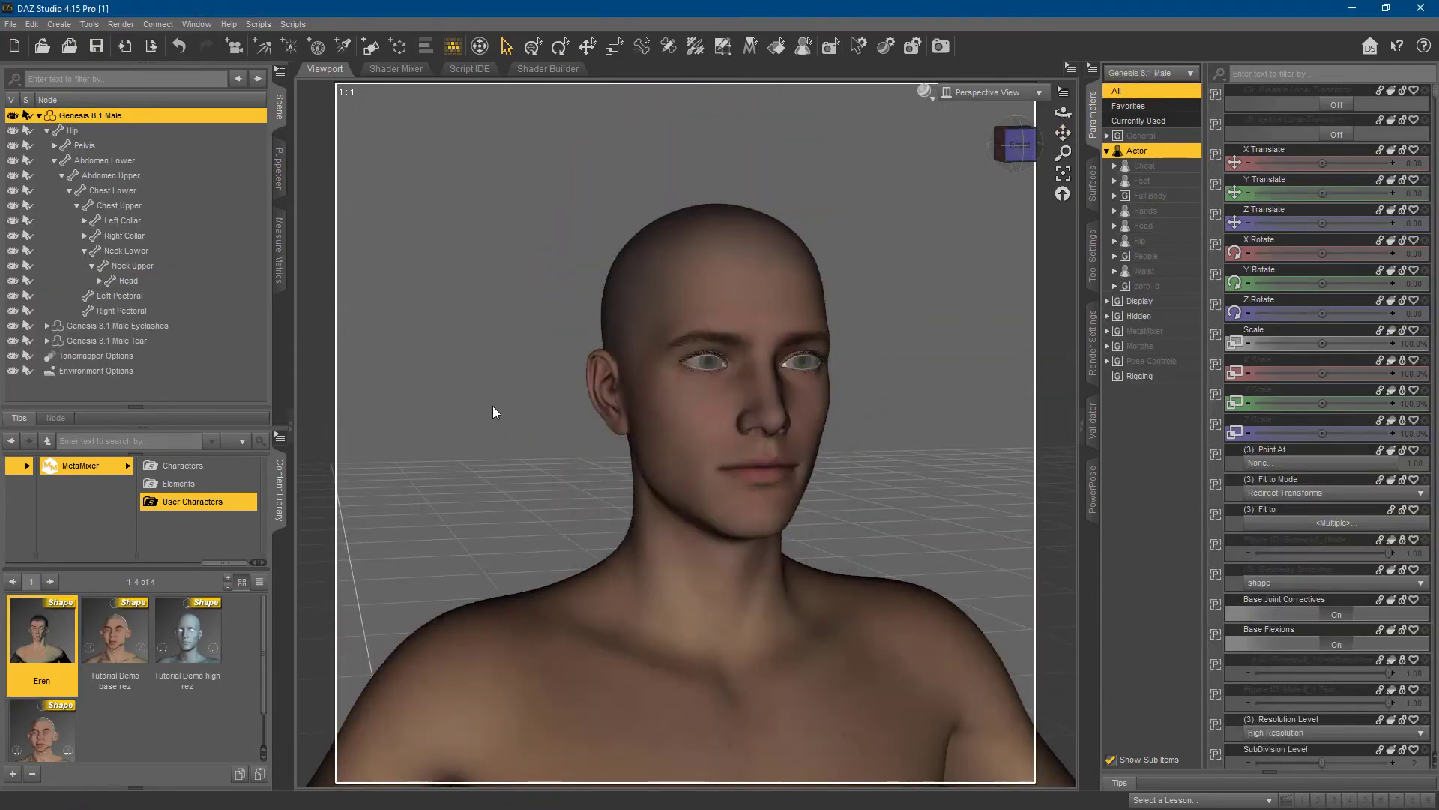
# - Adjust the rigging to the new shape for only the Neck Lower bone and everything below it
pyautogui.click(742, 267)
pyautogui.rightClick(743, 268)
pyautogui.click(795, 442)
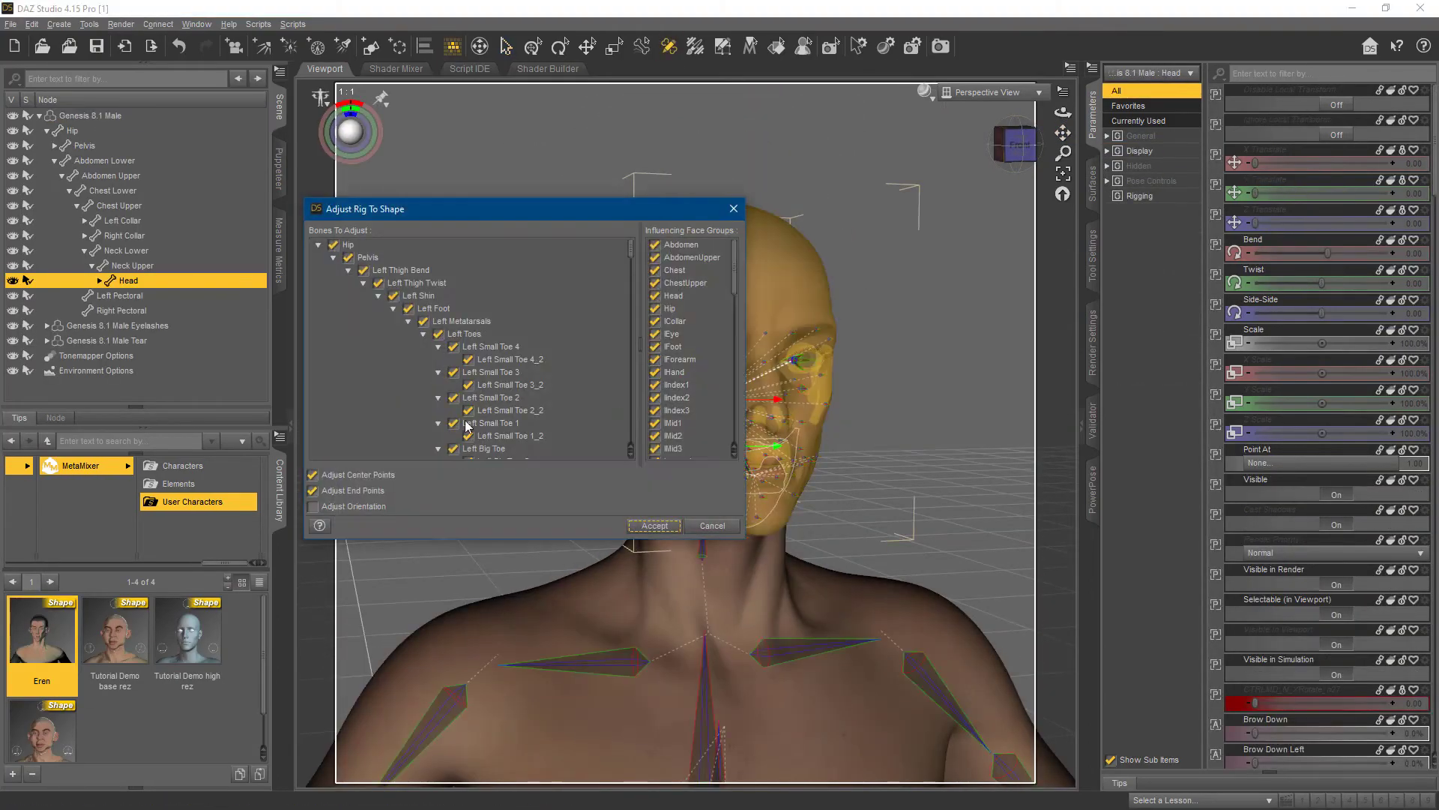
pyautogui.click(630, 334)
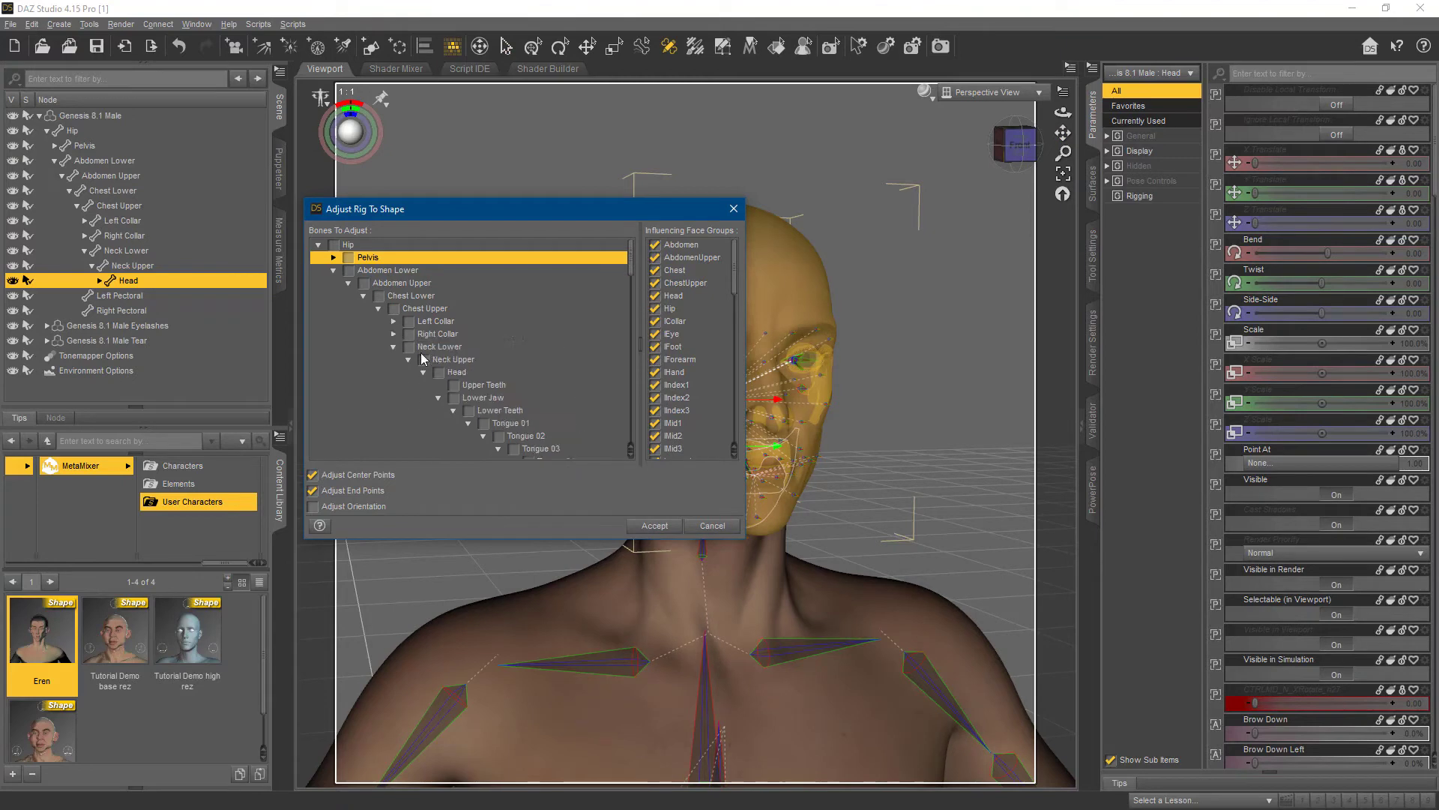
pyautogui.rightClick(427, 348)
pyautogui.click(622, 440)
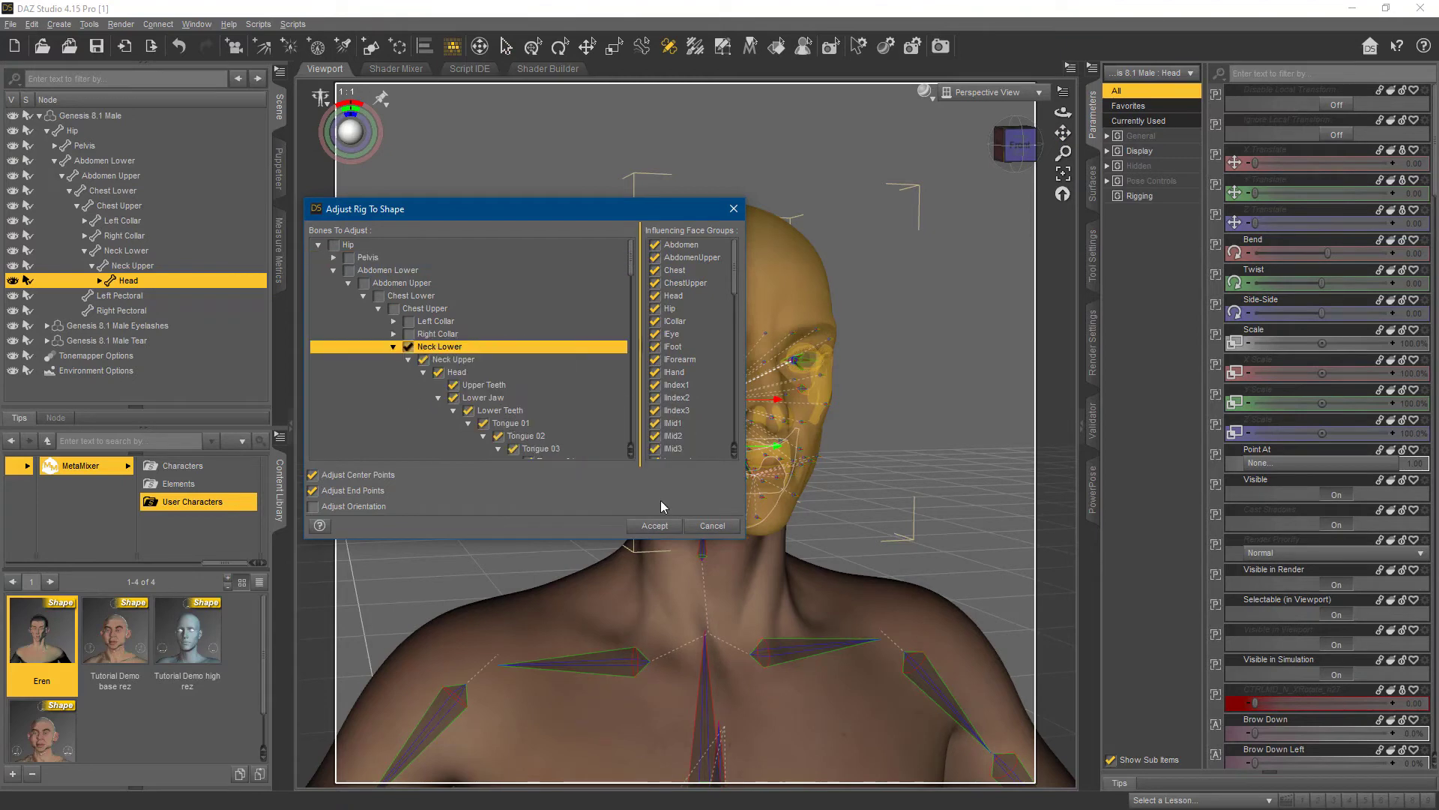
pyautogui.click(654, 525)
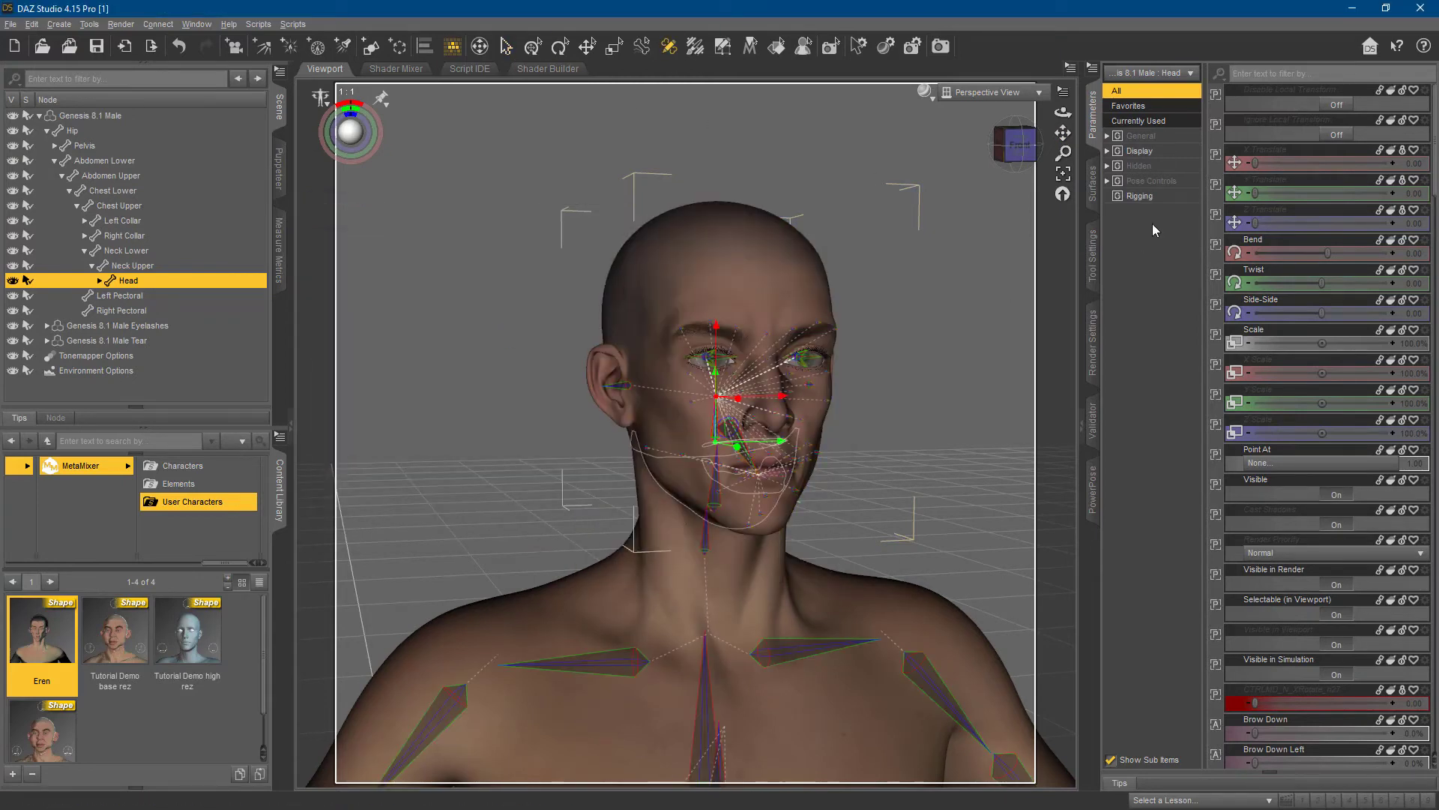
# - Create a float property named AoT - Eren under Actor on the Genesis 8.1 Male and filter the parameters by AoT
pyautogui.click(398, 177)
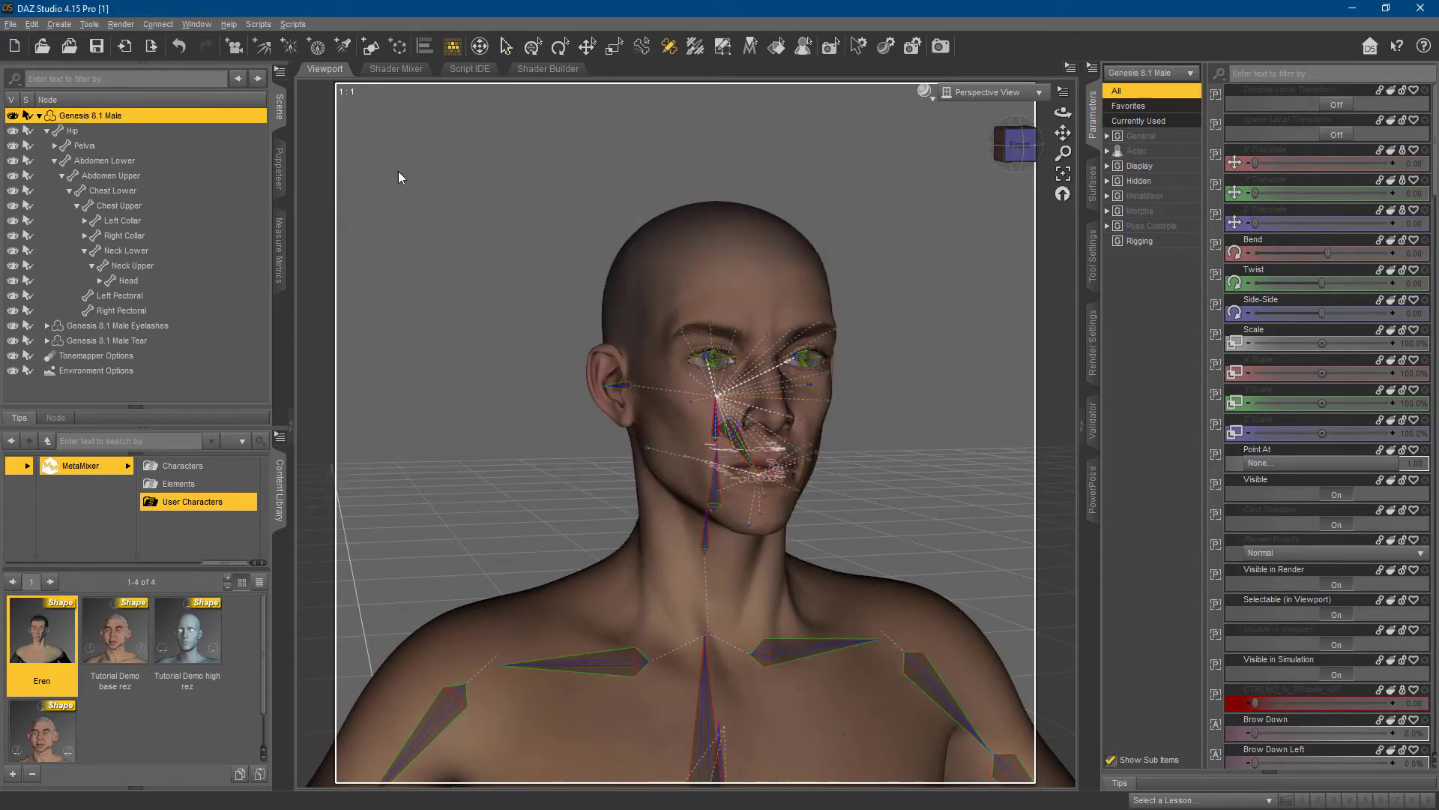
pyautogui.click(1136, 155)
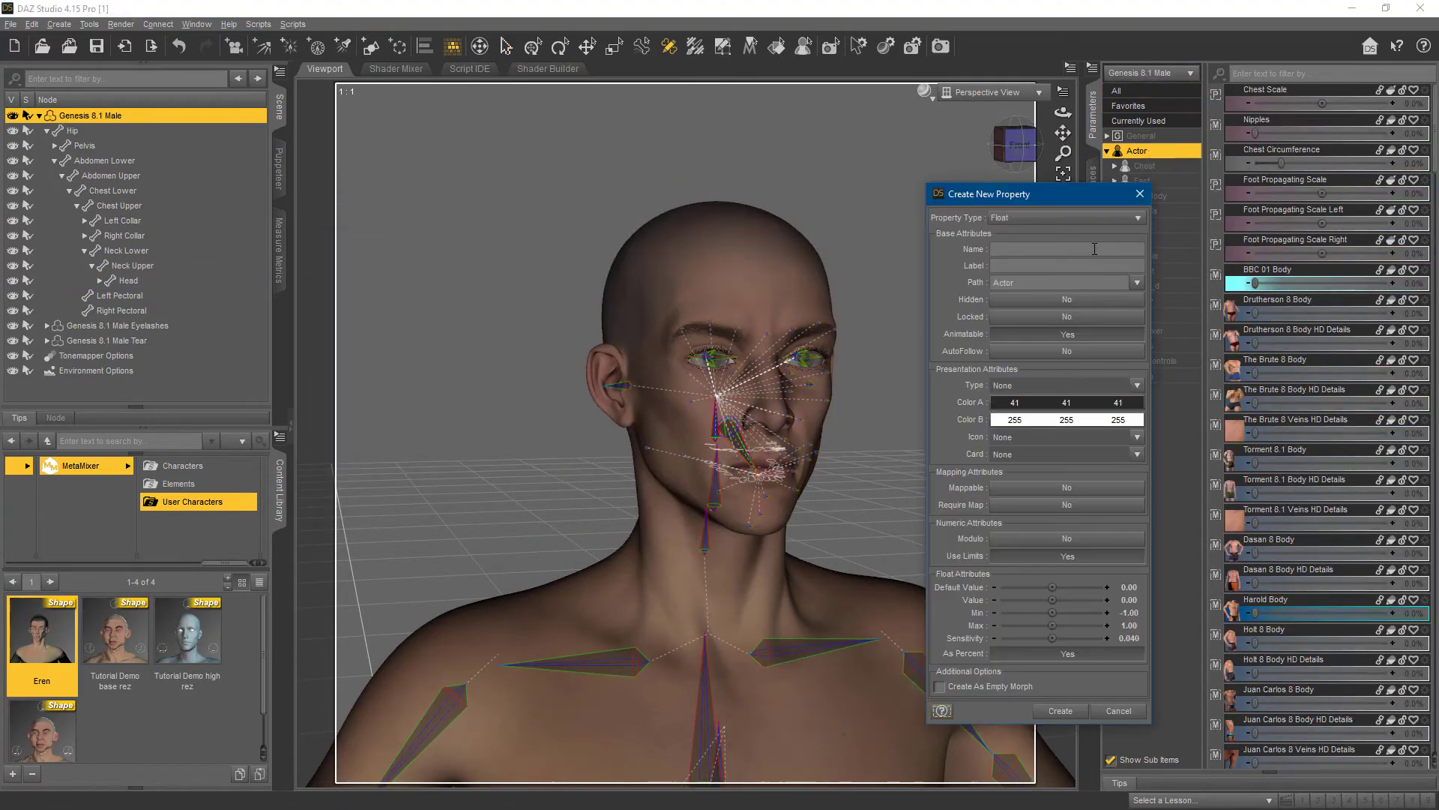
pyautogui.click(1202, 509)
pyautogui.click(1060, 710)
pyautogui.click(1282, 72)
pyautogui.write('AoT')
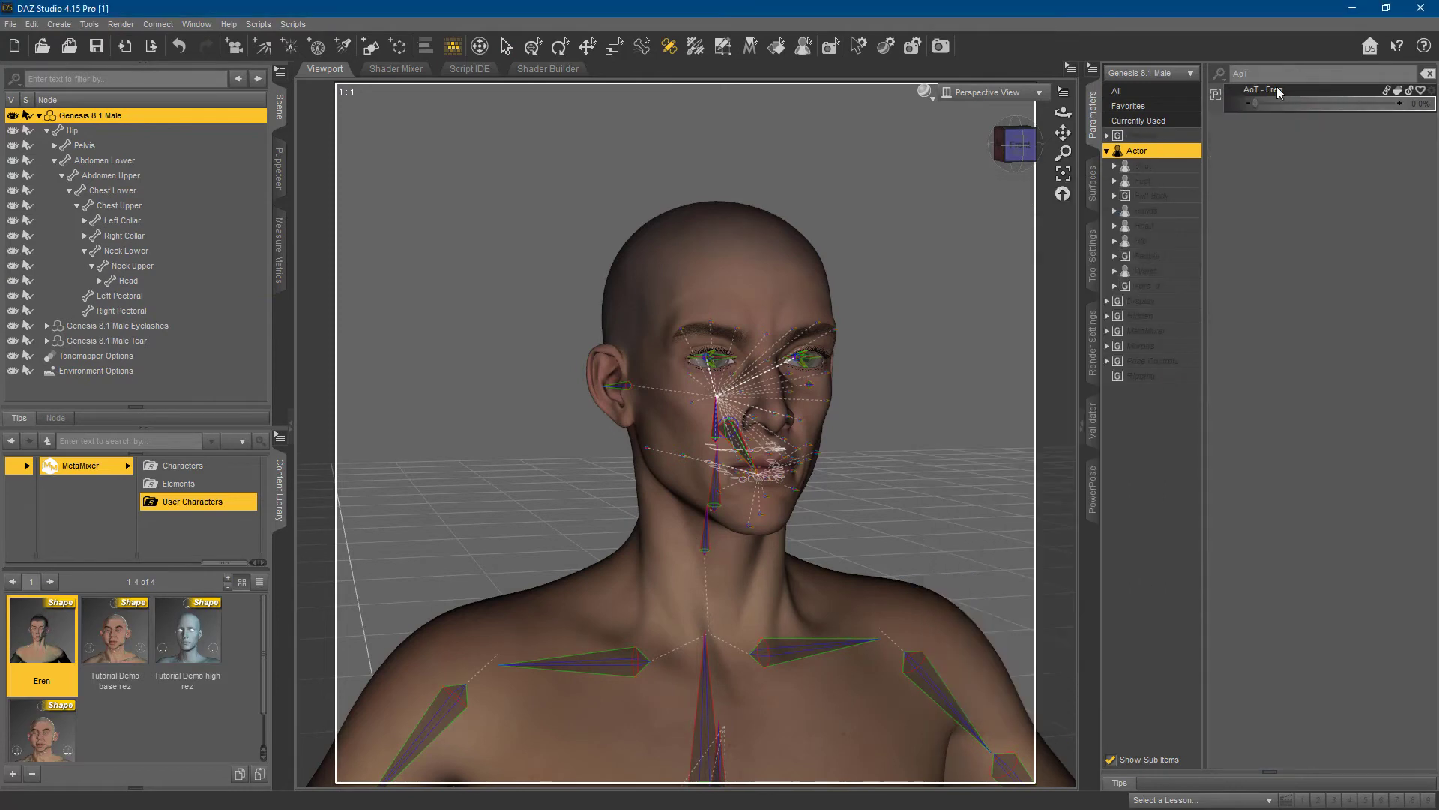
# - ERC Freeze the adjusted rigging into the AoT - Eren property, restoring the figure and its rigging and applying the control property
pyautogui.rightClick(1278, 88)
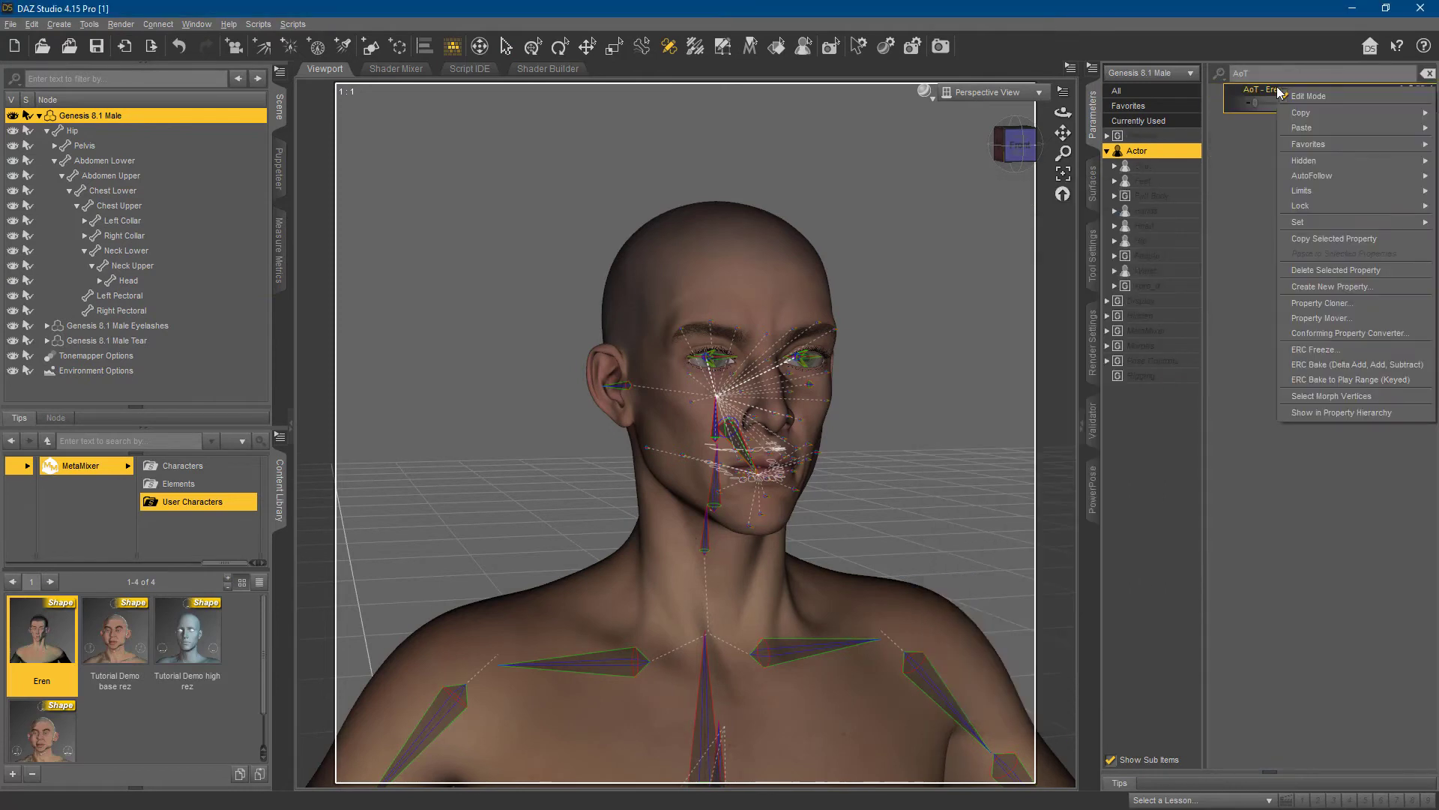
pyautogui.click(1321, 350)
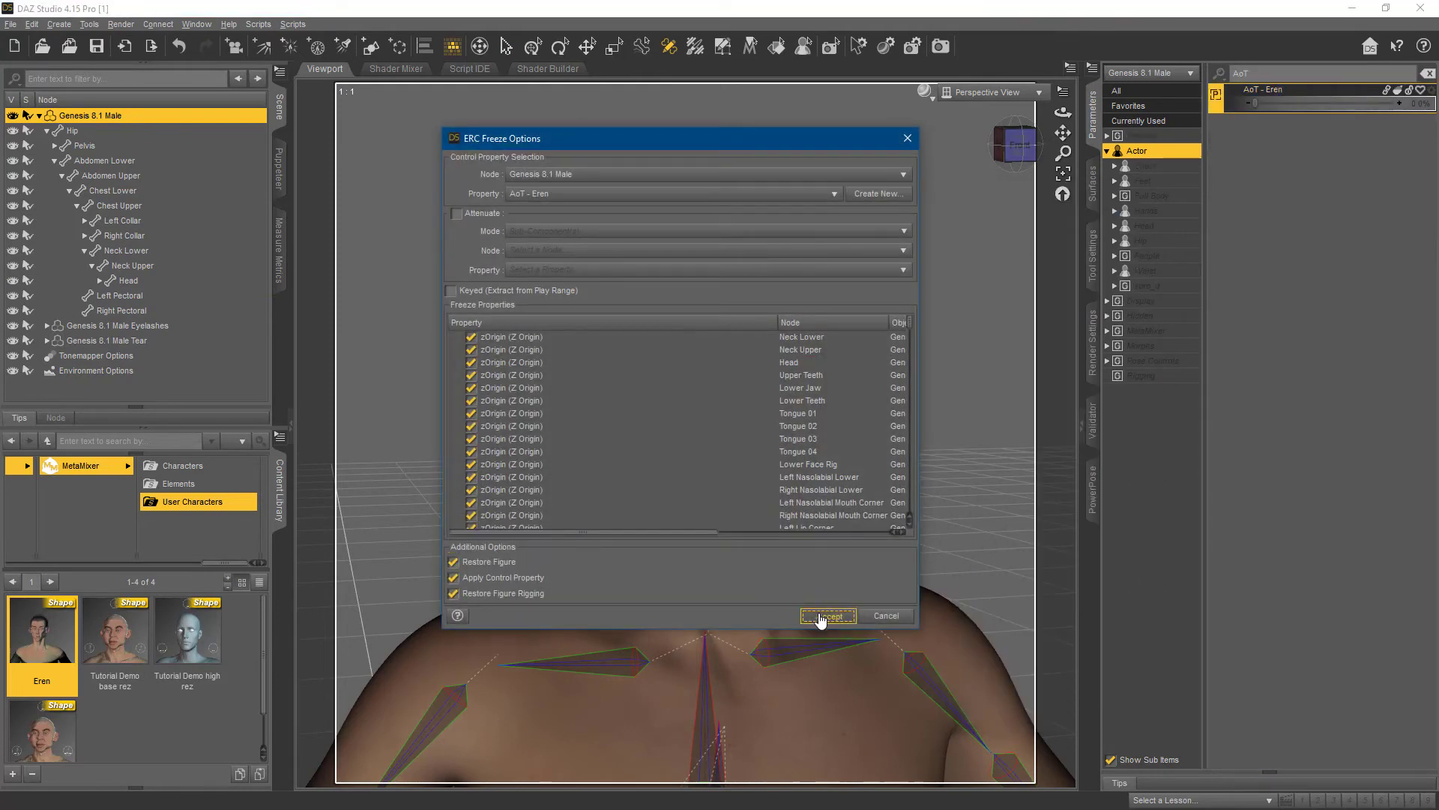
pyautogui.click(823, 616)
pyautogui.click(1411, 166)
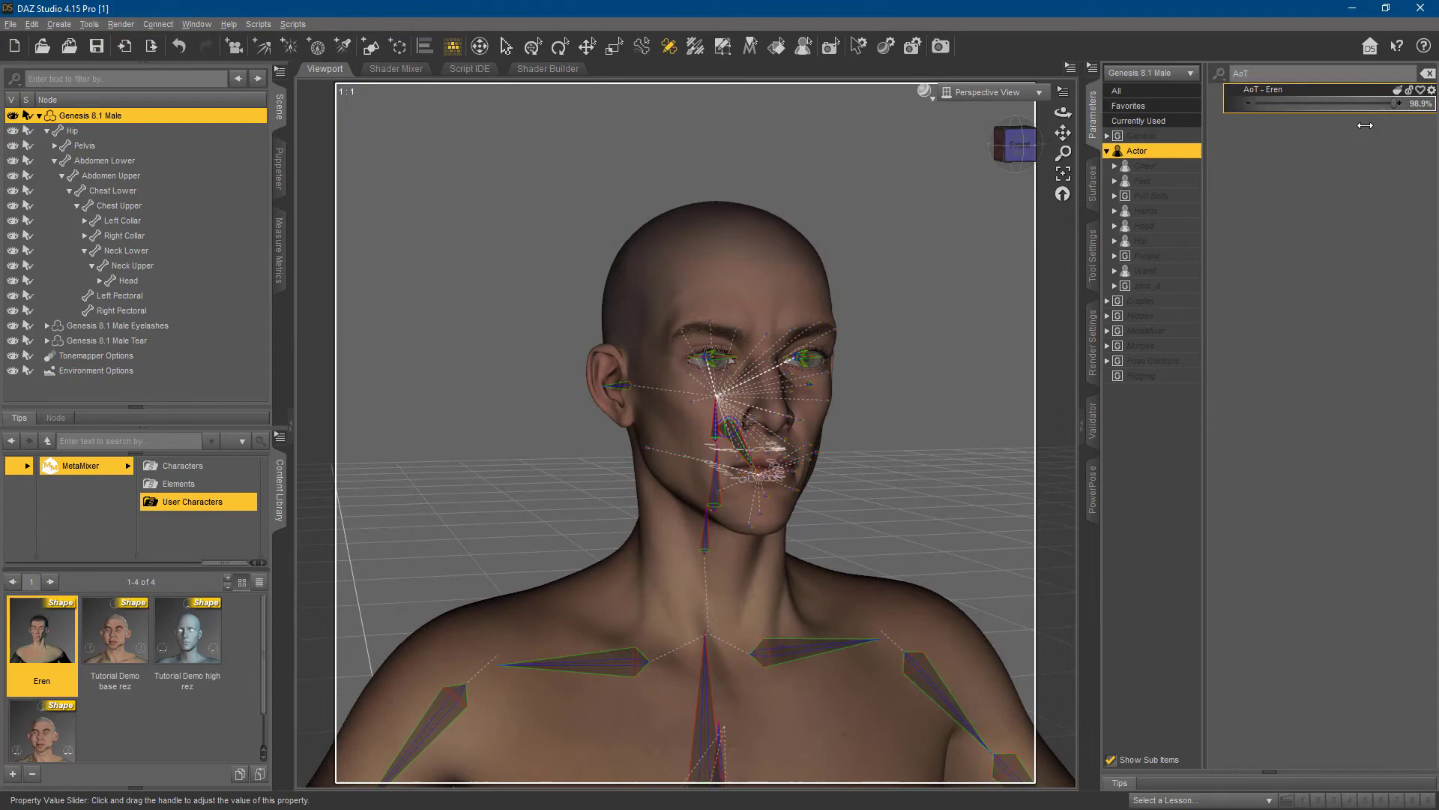
# - Preview the AoT - Eren morph at 100% in NVIDIA Iray and return the viewport to Texture Shaded
pyautogui.click(910, 293)
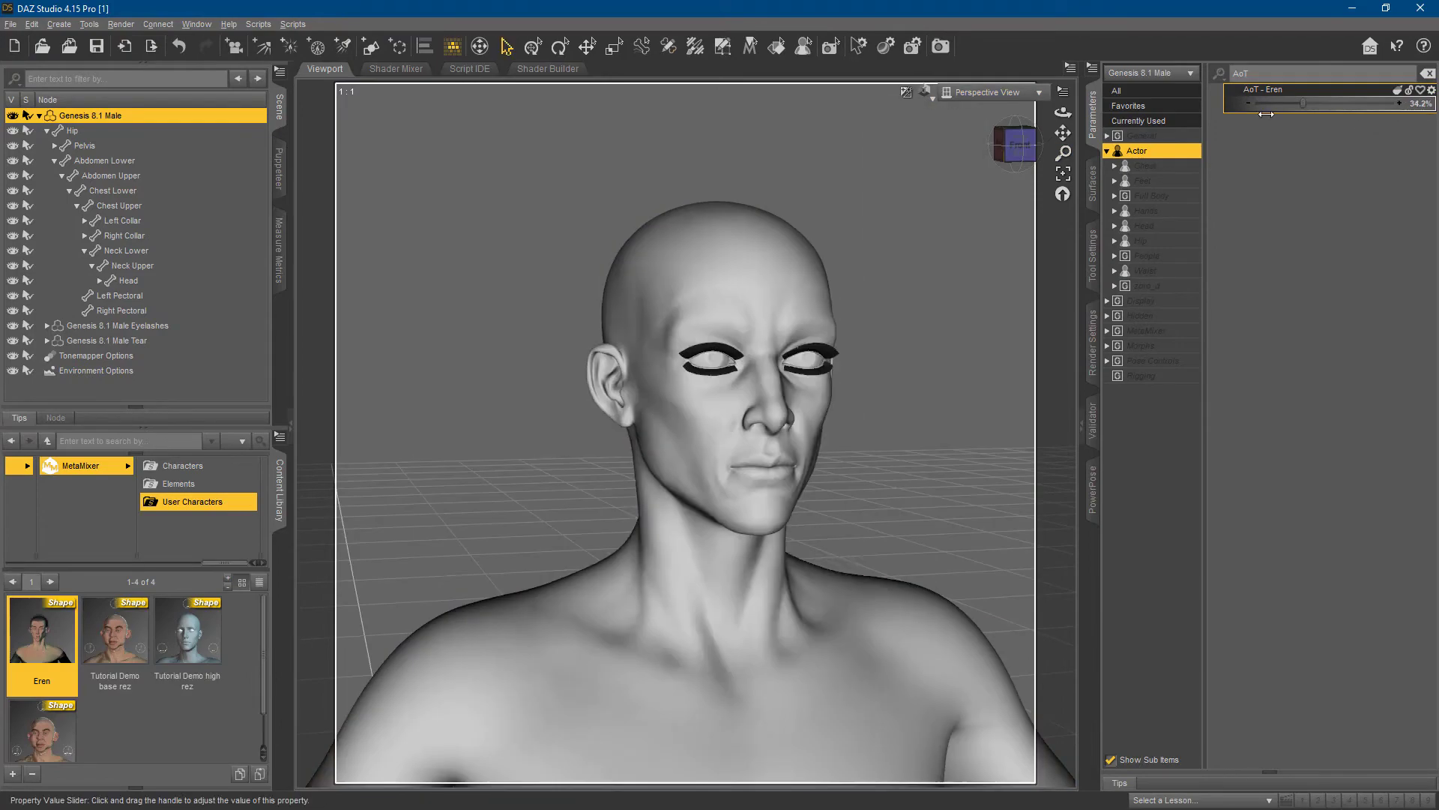
pyautogui.click(926, 92)
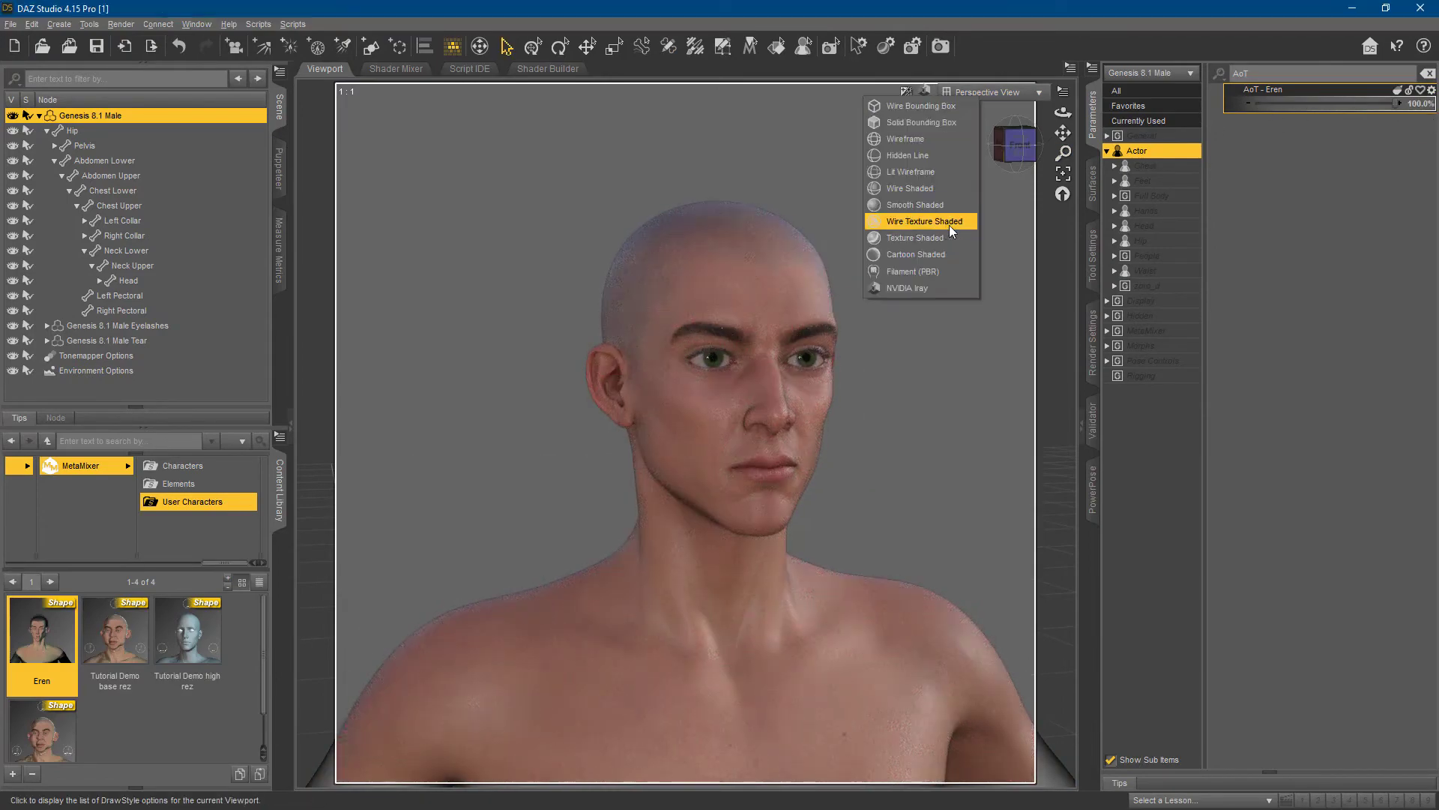
pyautogui.click(918, 218)
# - Hide the Genesis 8.1 Male with its eyelashes and tear, and load a Genesis 8.1 Basic Female
pyautogui.click(13, 116)
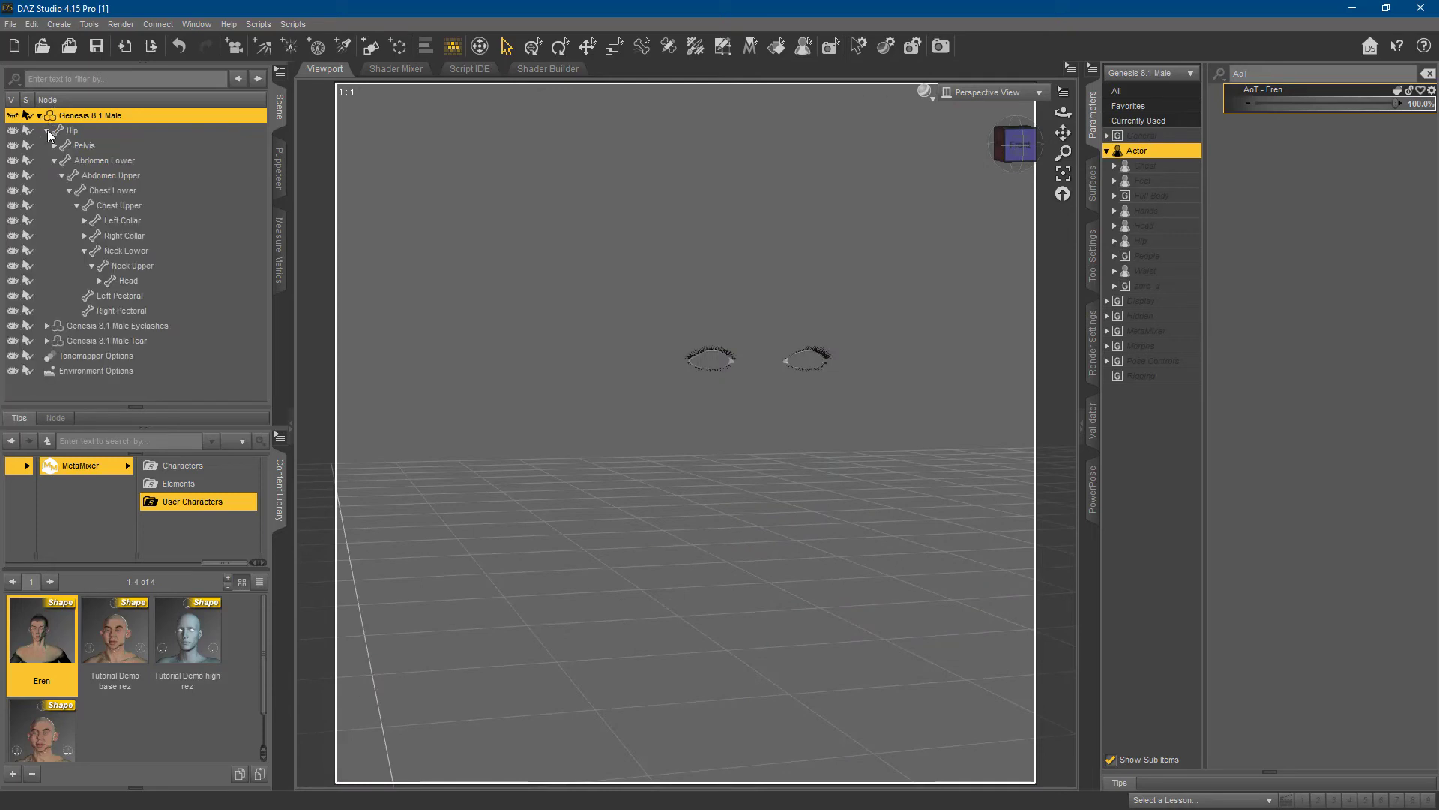
pyautogui.click(60, 238)
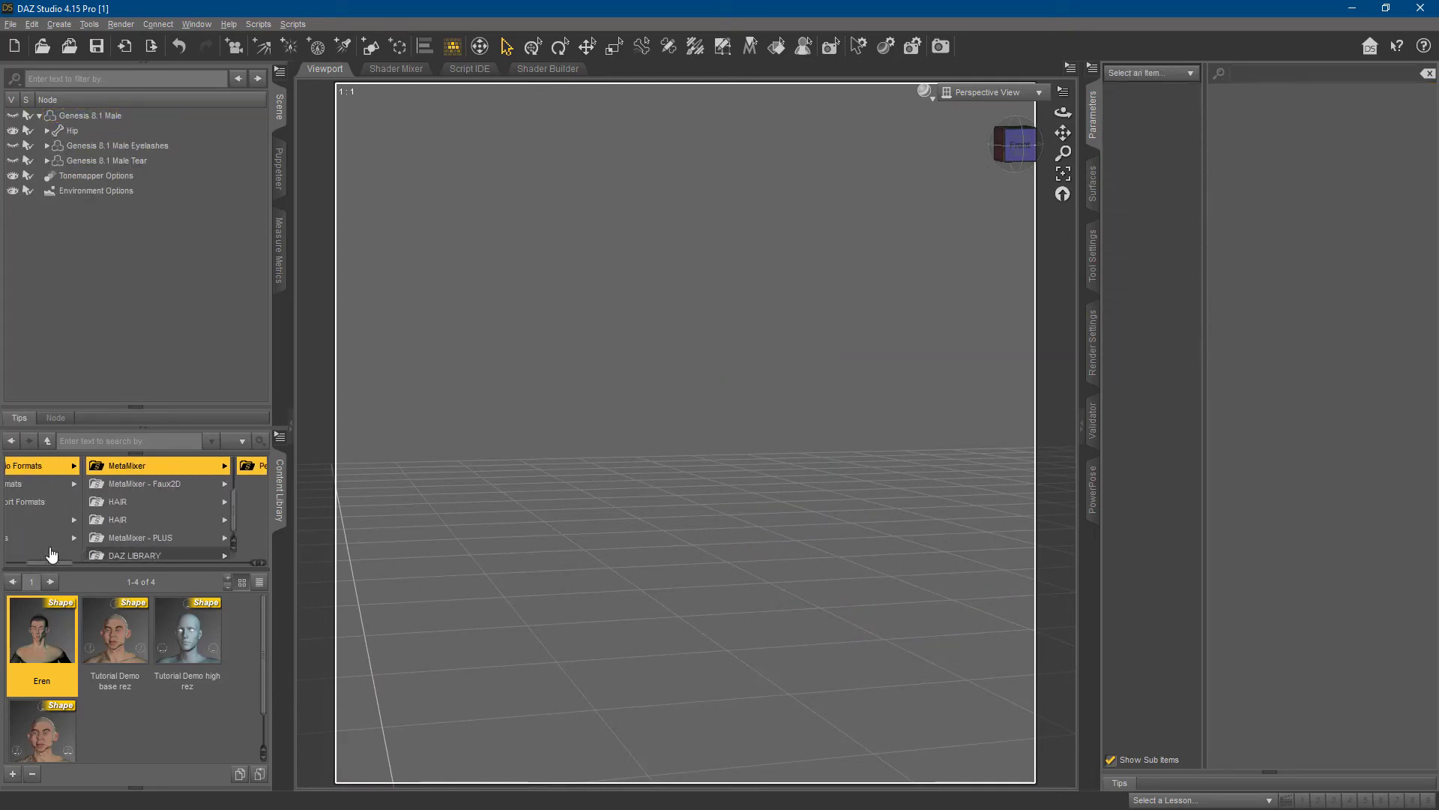
pyautogui.scroll(1, 124, 536)
pyautogui.click(138, 498)
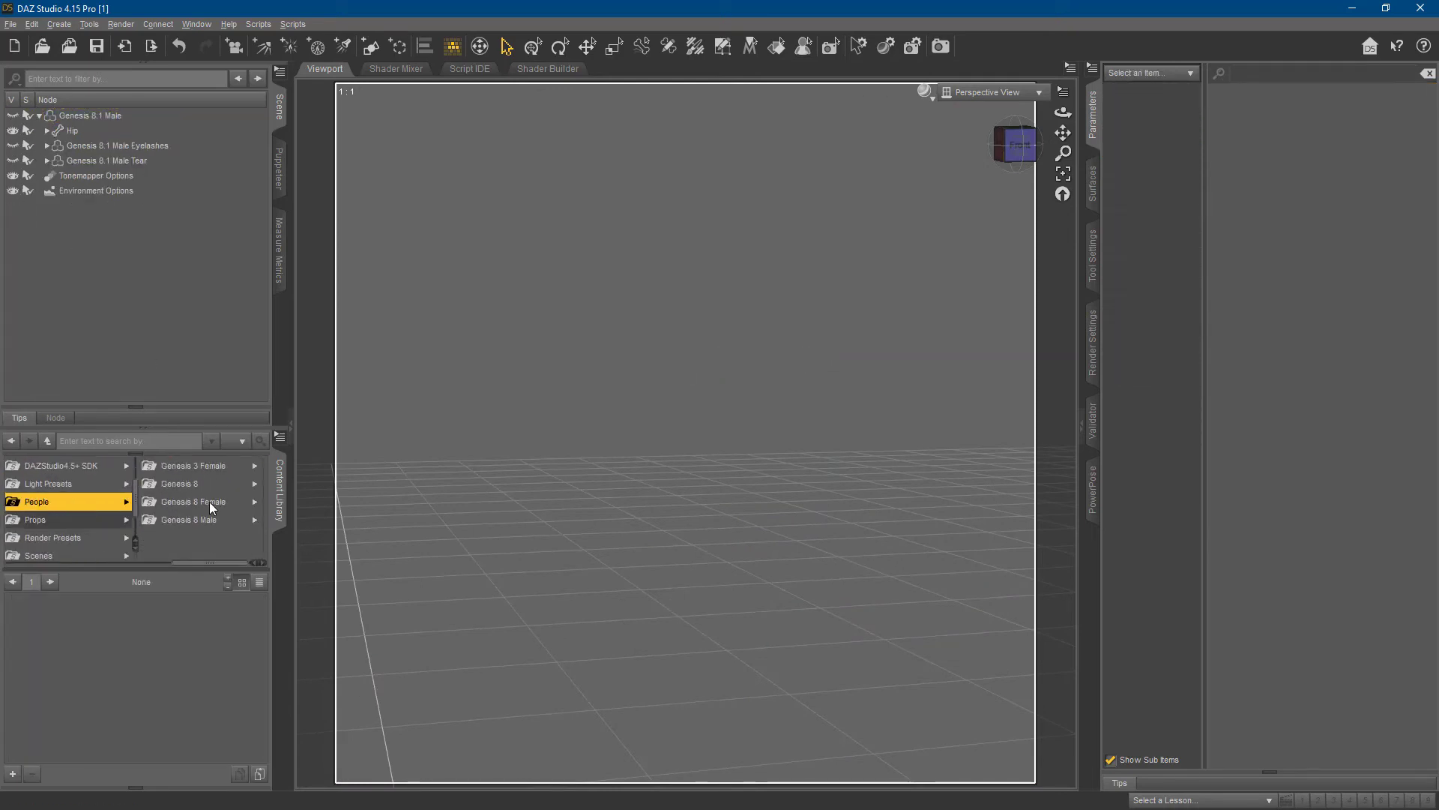
pyautogui.click(209, 502)
pyautogui.doubleClick(115, 630)
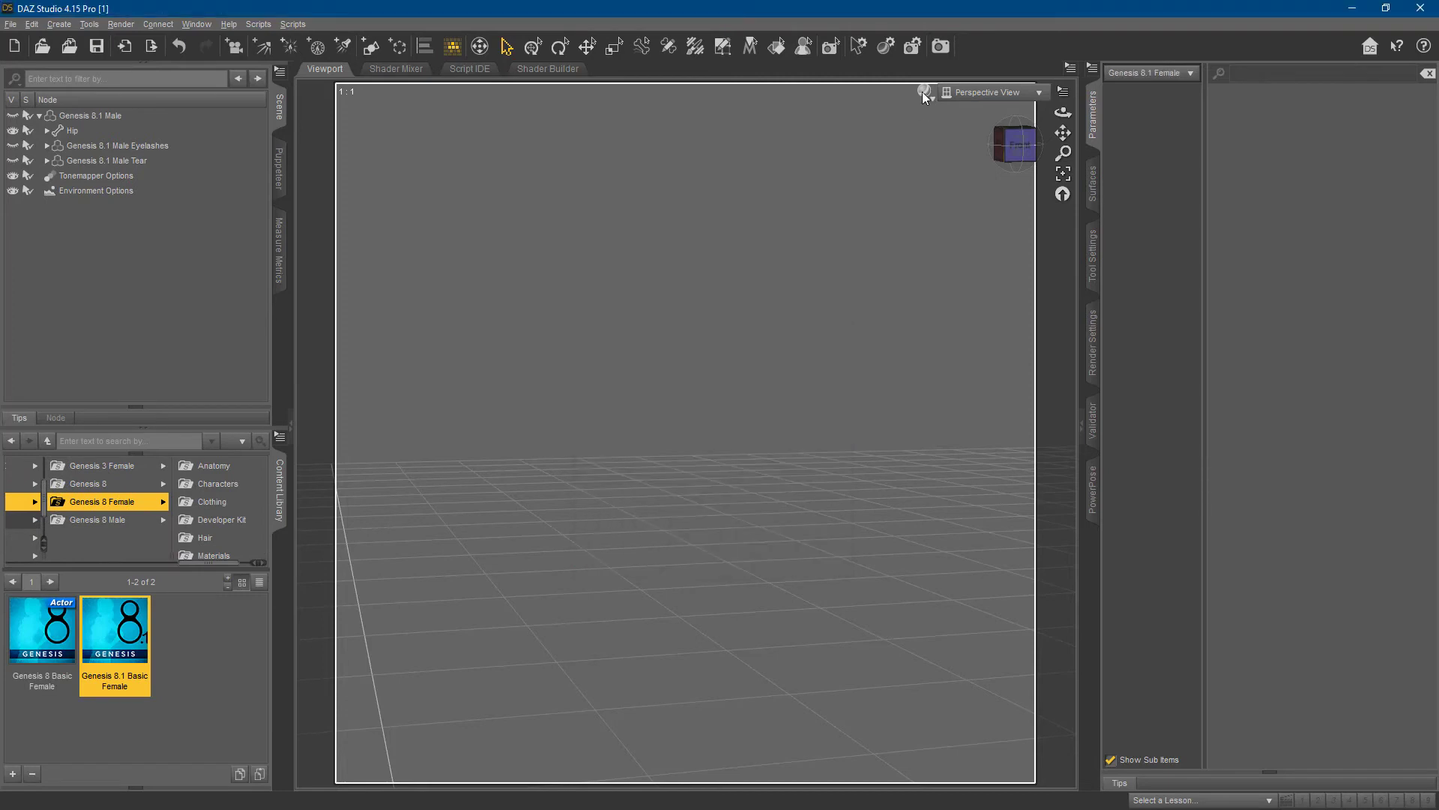
# - Apply the Eren shape from the Genesis 8 Male MetaMixer User Characters to the Genesis 8.1 Female
pyautogui.moveTo(206, 563); pyautogui.dragTo(93, 562)
pyautogui.click(120, 514)
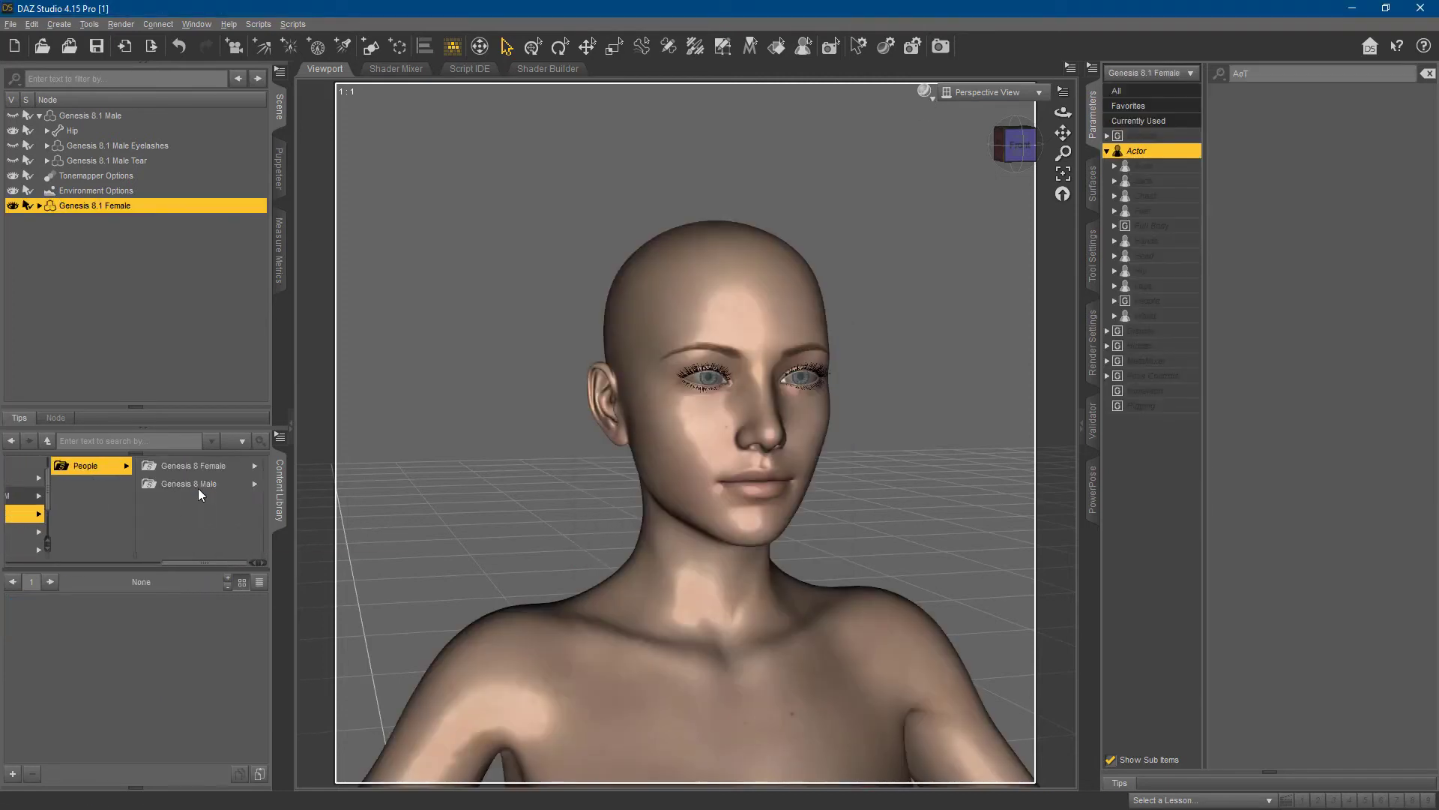
pyautogui.doubleClick(66, 626)
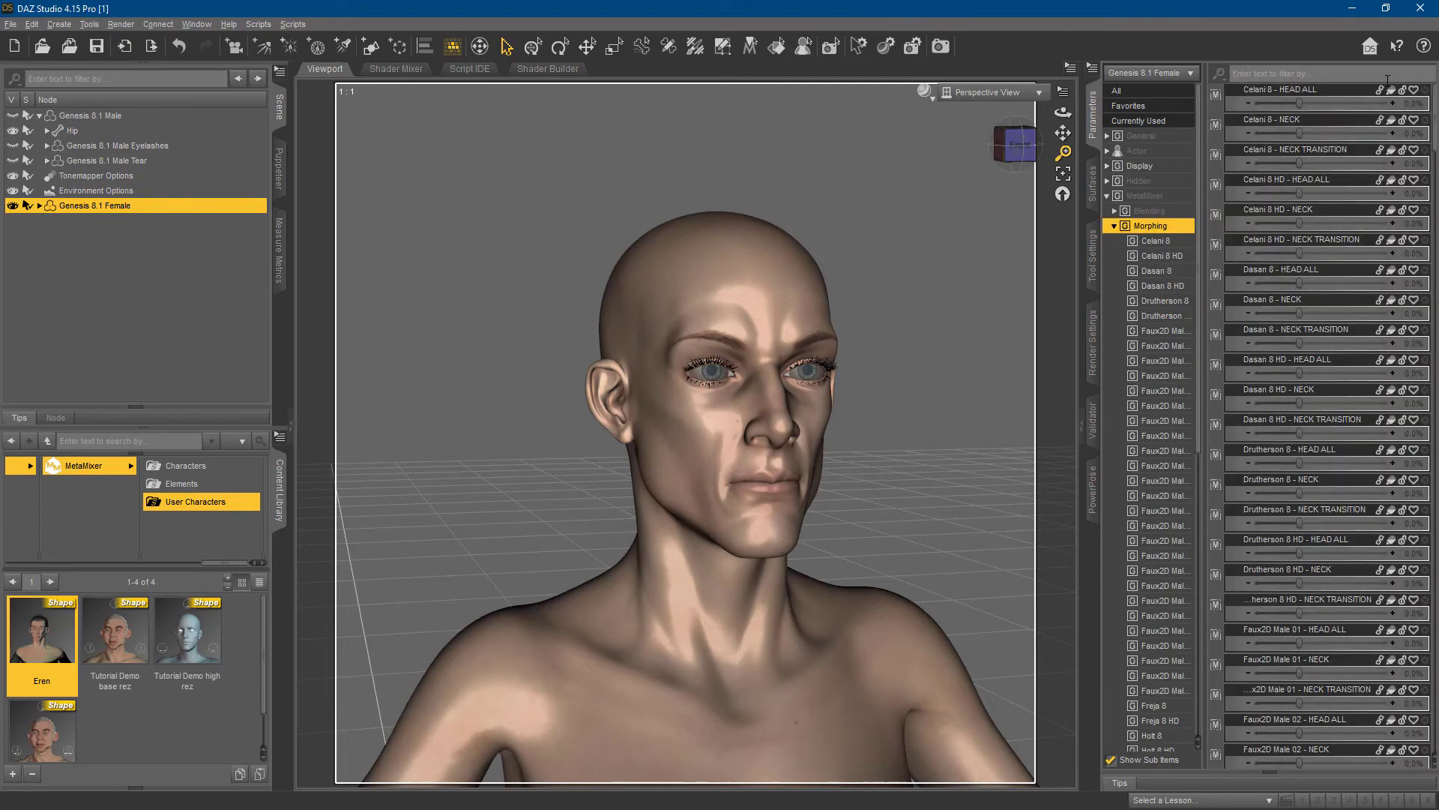
# - Set the female's M2F - HEAD ALL morph to -92% in the MetaMixer Universal morphs
pyautogui.scroll(-10, 1147, 450)
pyautogui.click(1130, 642)
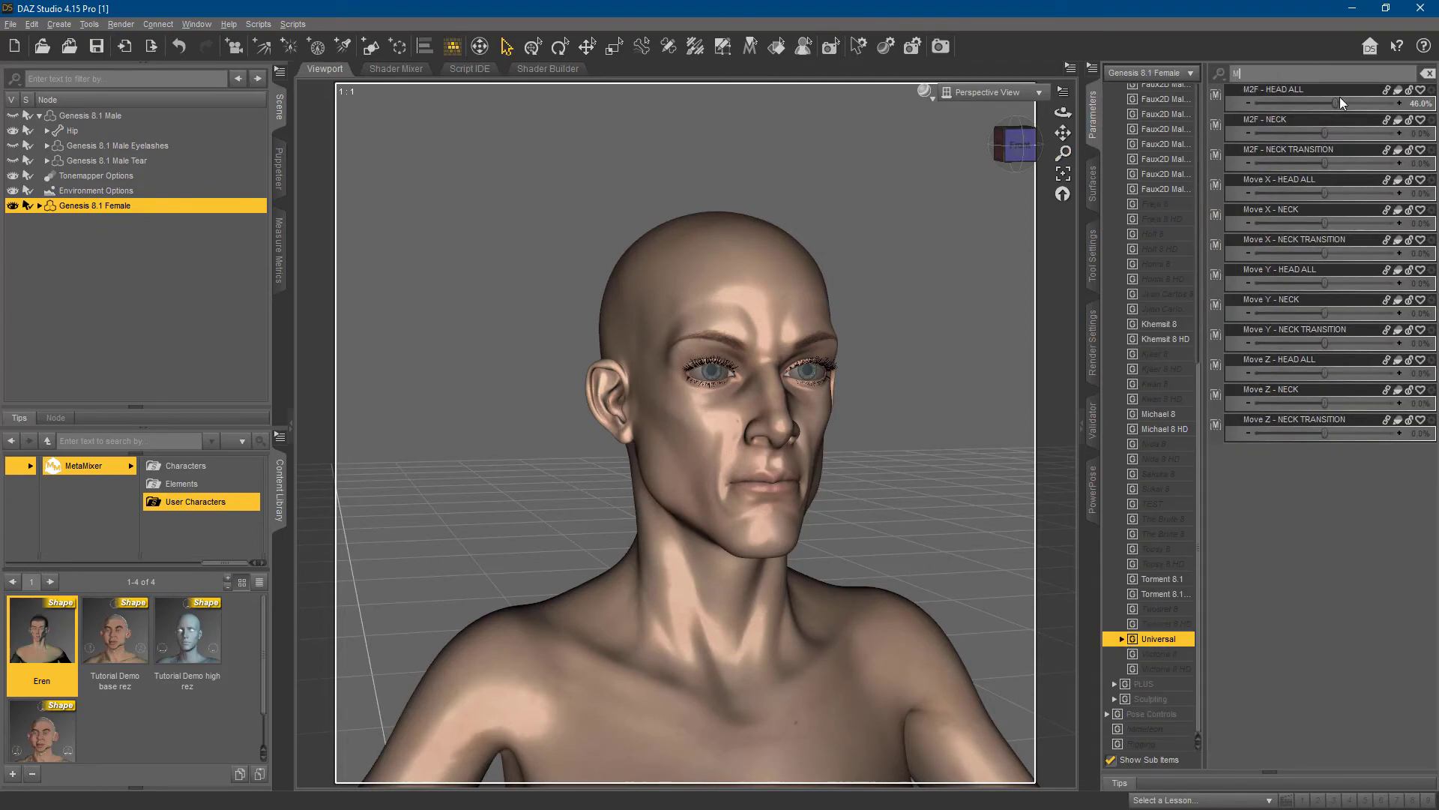
pyautogui.press('Return')
pyautogui.moveTo(1016, 156)
pyautogui.mouseDown()
pyautogui.moveTo(922, 150)
pyautogui.moveTo(1009, 155)
pyautogui.mouseUp()
pyautogui.moveTo(1309, 102); pyautogui.dragTo(1302, 105)
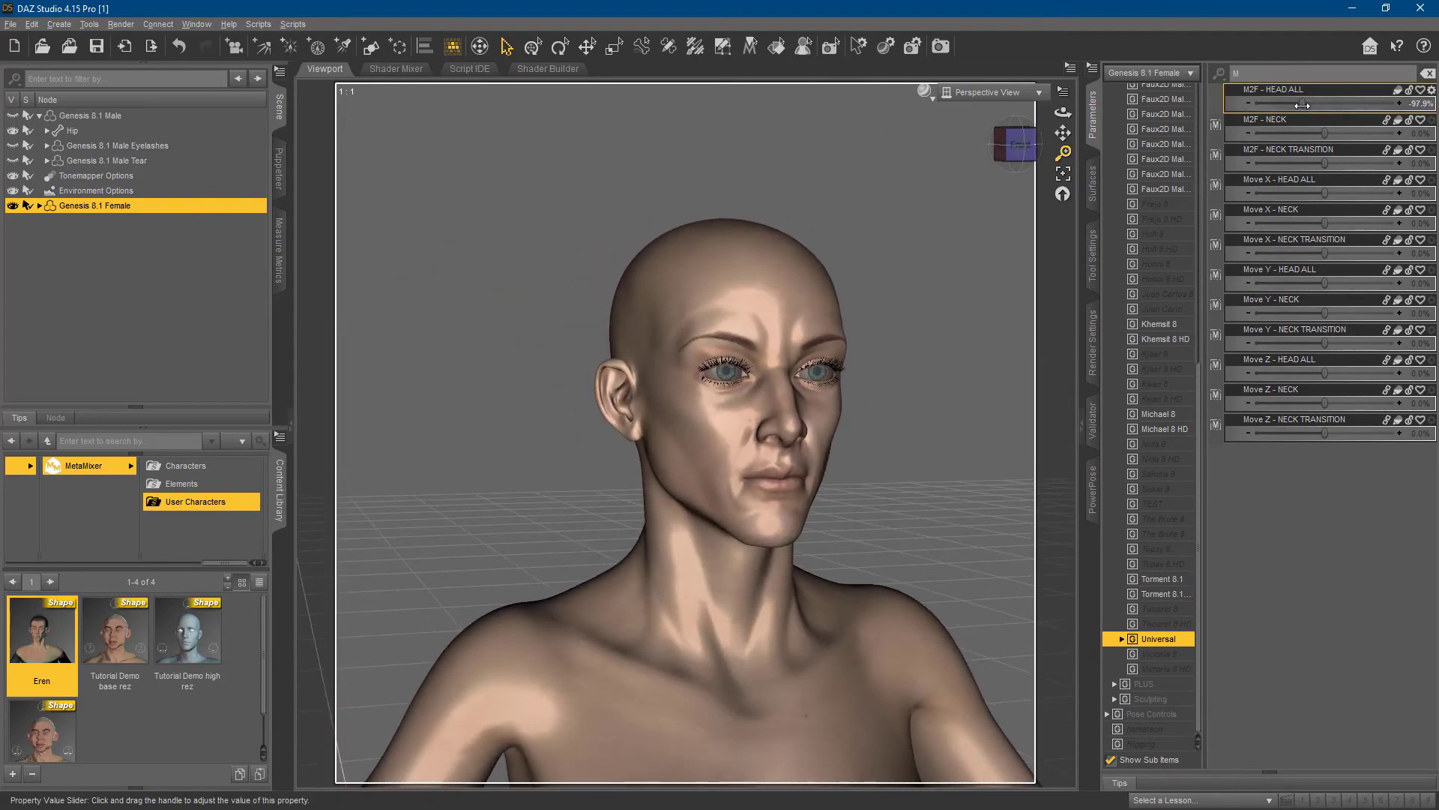
pyautogui.hotkey('ctrl', 'z')
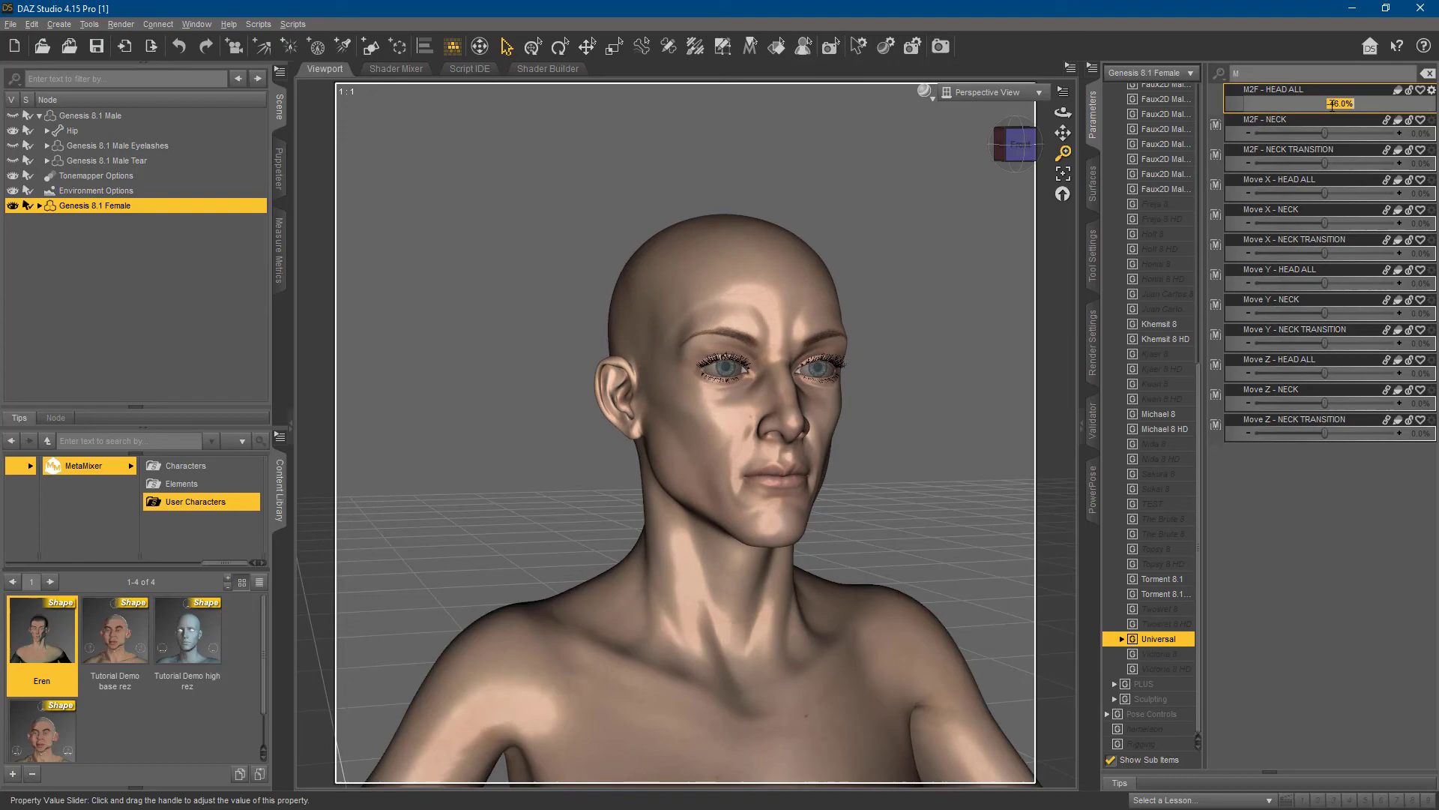
pyautogui.write('-92')
pyautogui.press('Return')
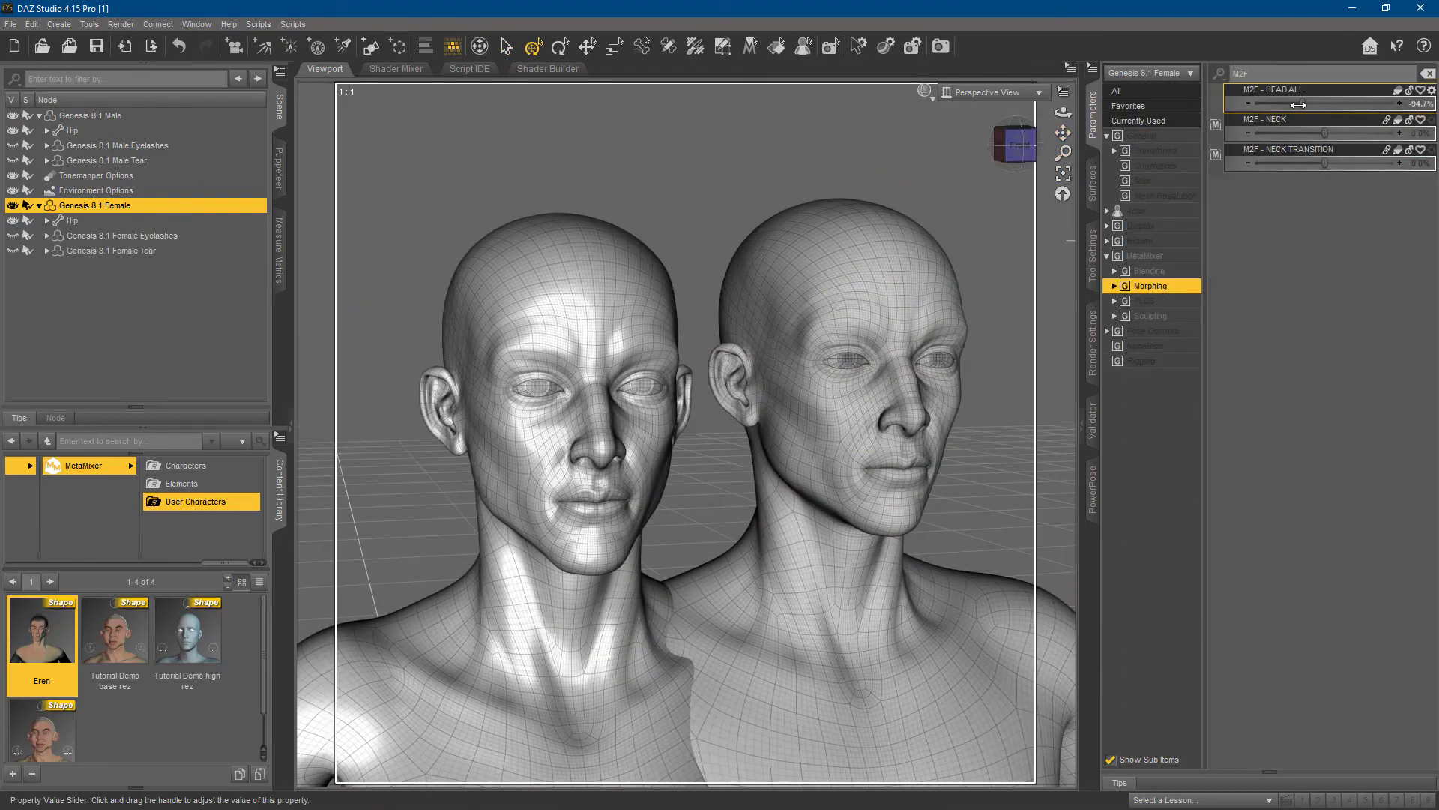
# - Try lowering the female's M2F - HEAD ALL to about -197% and undo the change
pyautogui.moveTo(1298, 105); pyautogui.dragTo(1285, 106)
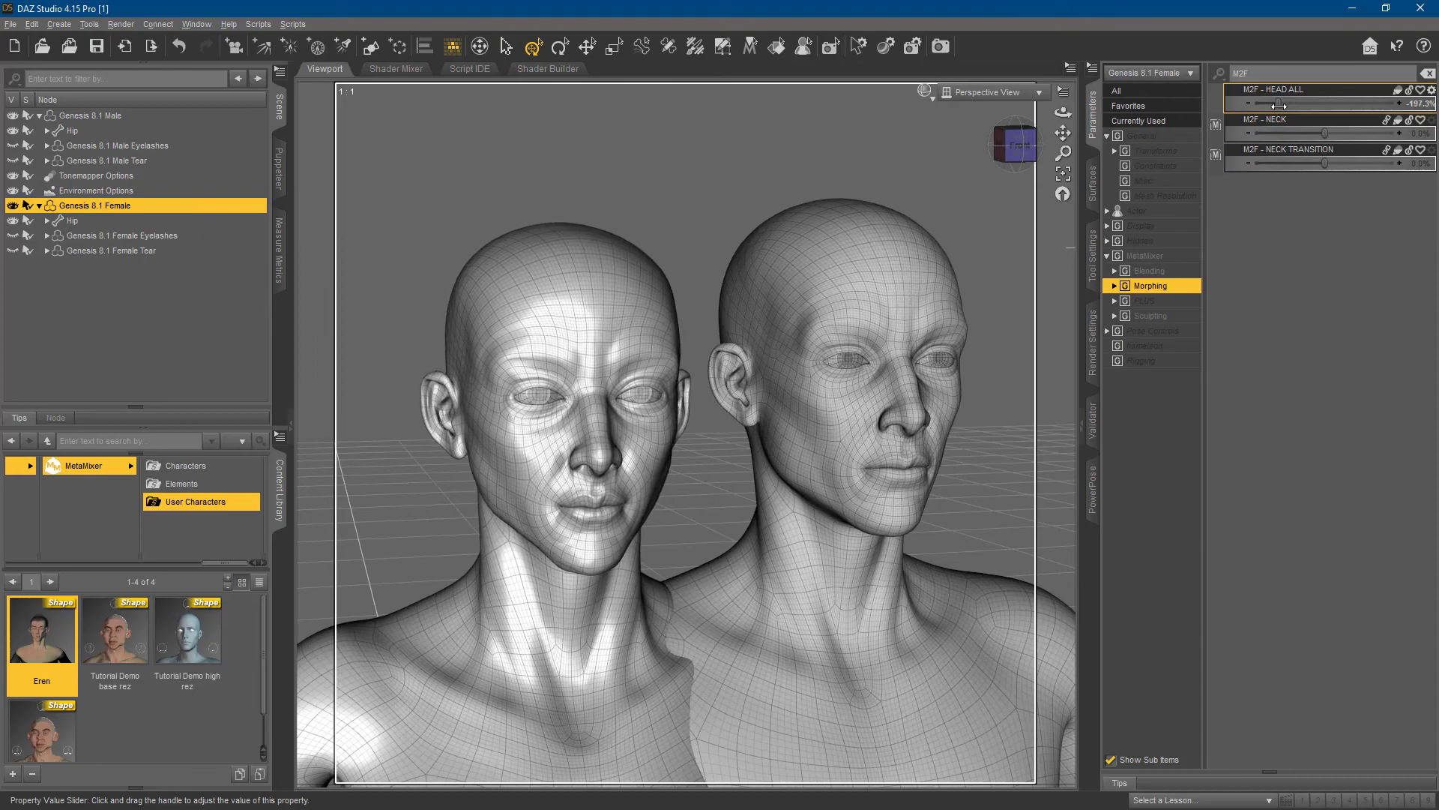
pyautogui.moveTo(1029, 143)
pyautogui.mouseDown()
pyautogui.moveTo(1065, 142)
pyautogui.moveTo(1001, 143)
pyautogui.moveTo(1065, 150)
pyautogui.moveTo(1030, 148)
pyautogui.mouseUp()
pyautogui.hotkey('ctrl', 'z')
pyautogui.hotkey('ctrl', 'z')
pyautogui.hotkey('ctrl', 'z')
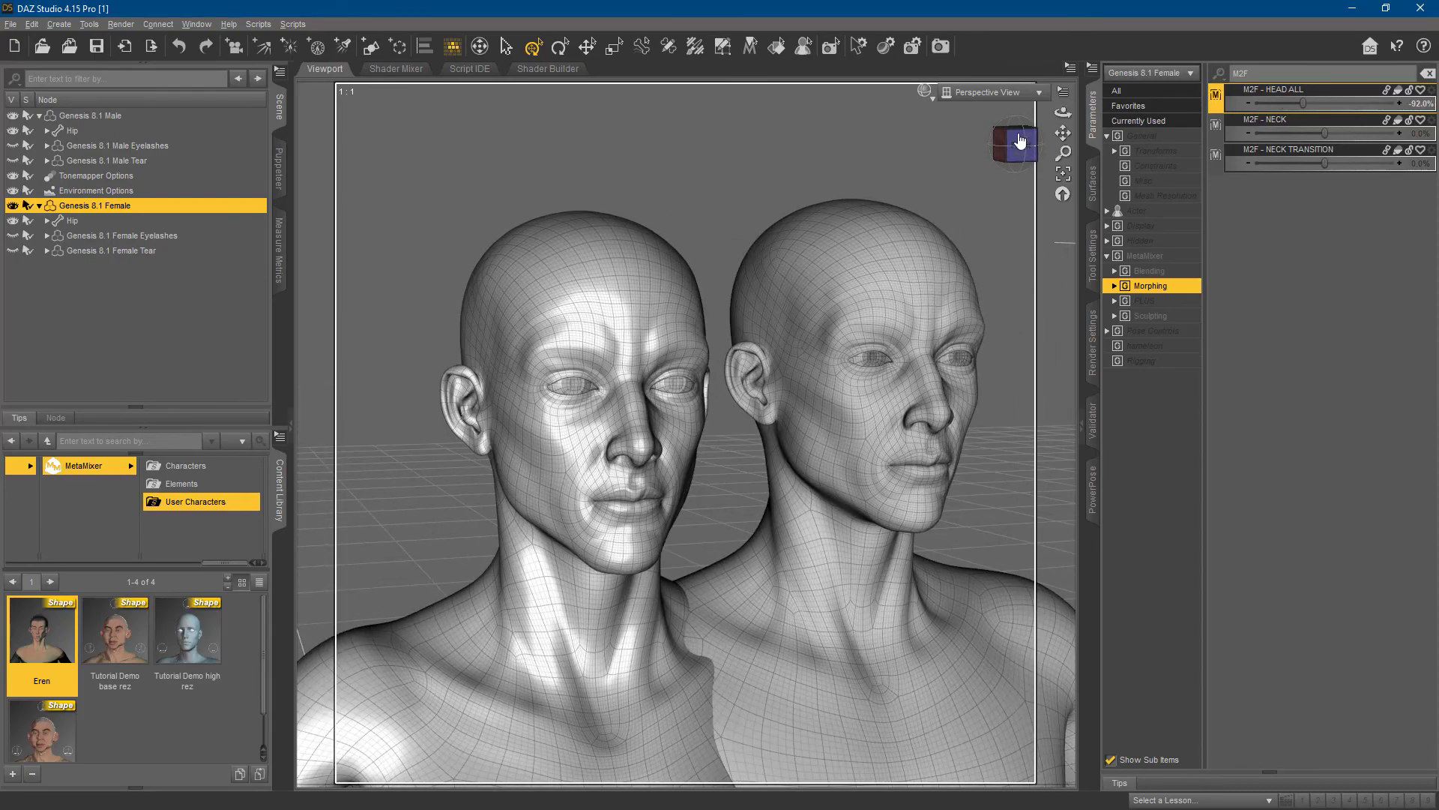
pyautogui.moveTo(1020, 141)
pyautogui.mouseDown()
pyautogui.moveTo(1003, 142)
pyautogui.moveTo(1015, 147)
pyautogui.mouseUp()
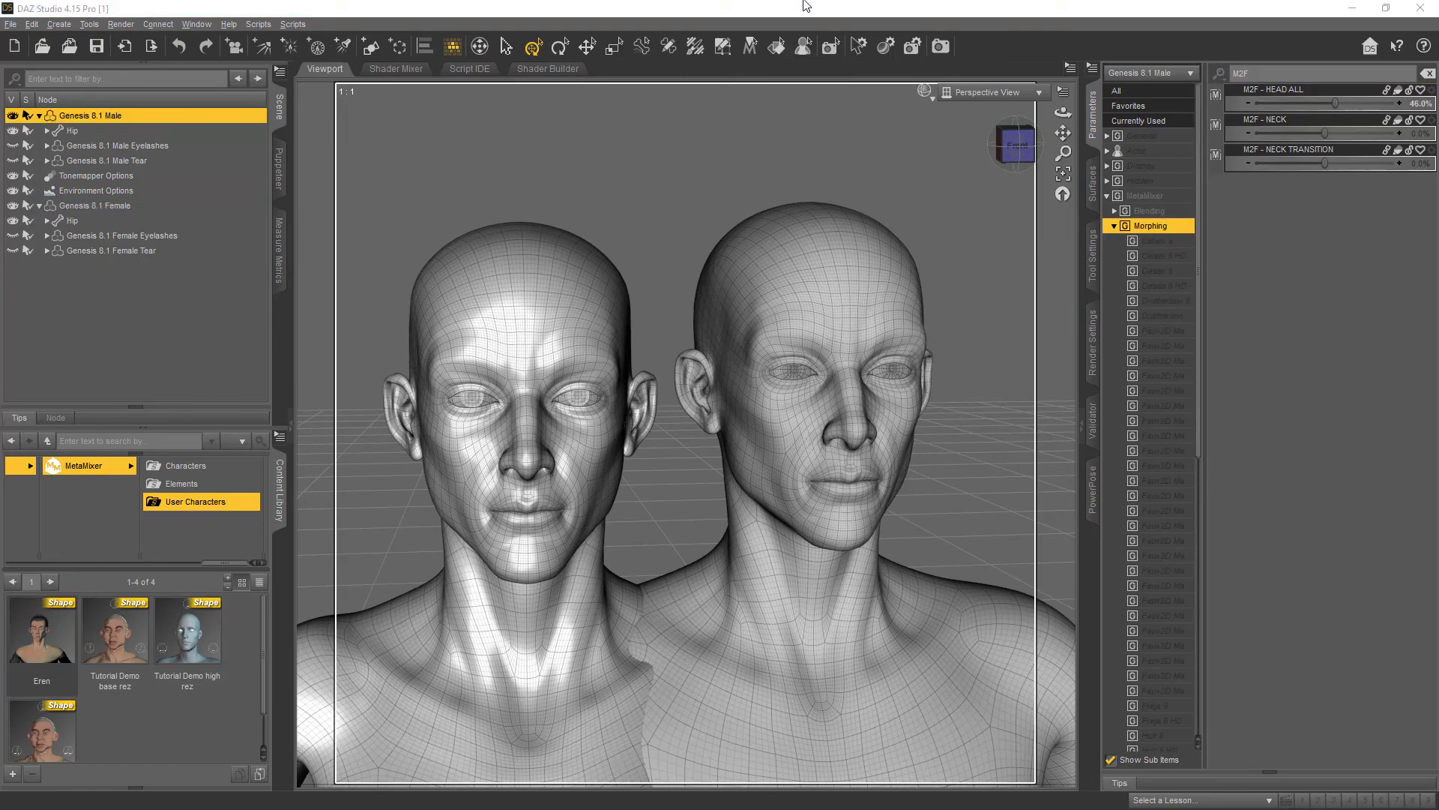
# - Save only the Genesis 8.1 Male's AoT - Eren property under Actor as a morph asset in DAZ LIBRARY CUSTOM
pyautogui.click(806, 6)
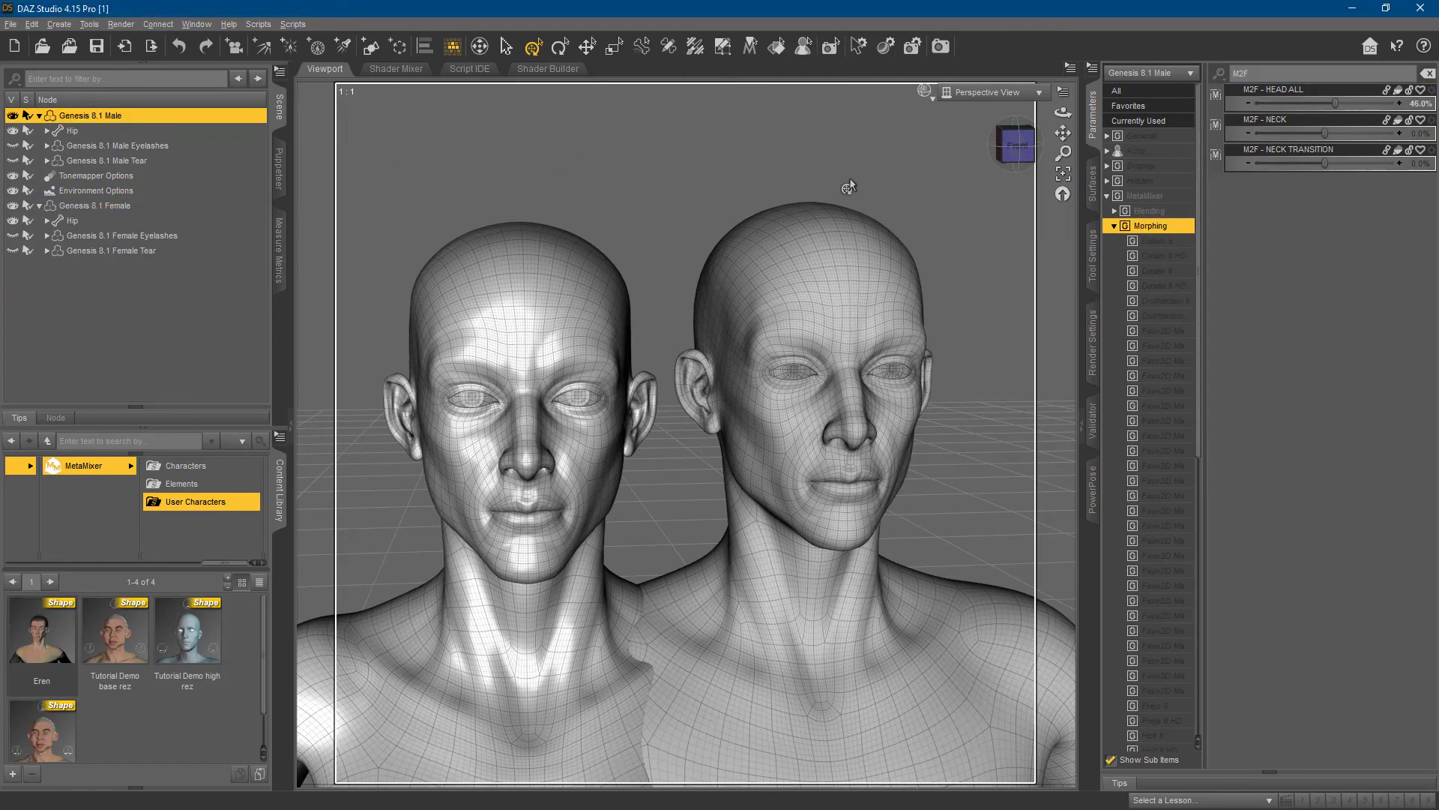
pyautogui.click(862, 234)
pyautogui.click(12, 26)
pyautogui.moveTo(118, 132)
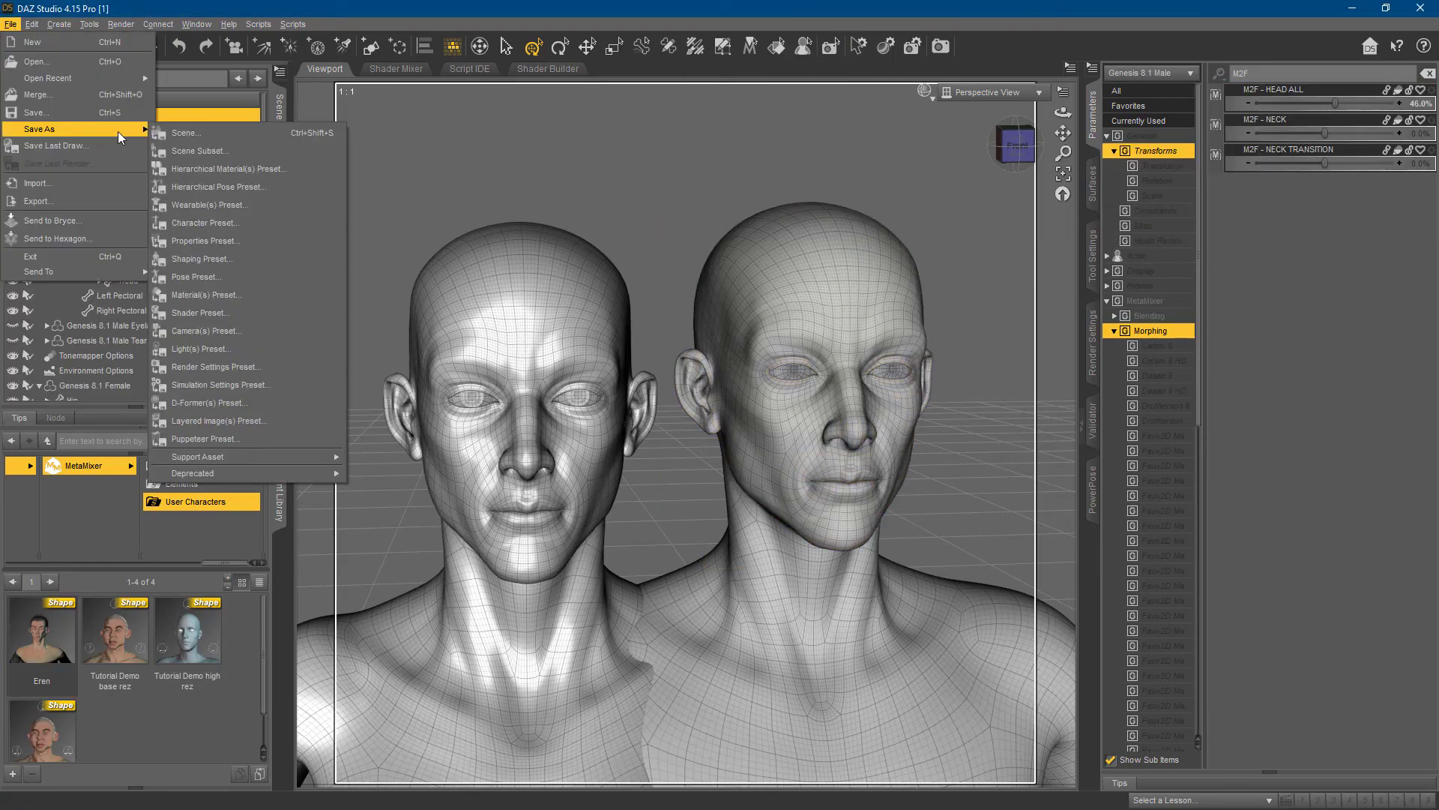
pyautogui.click(397, 491)
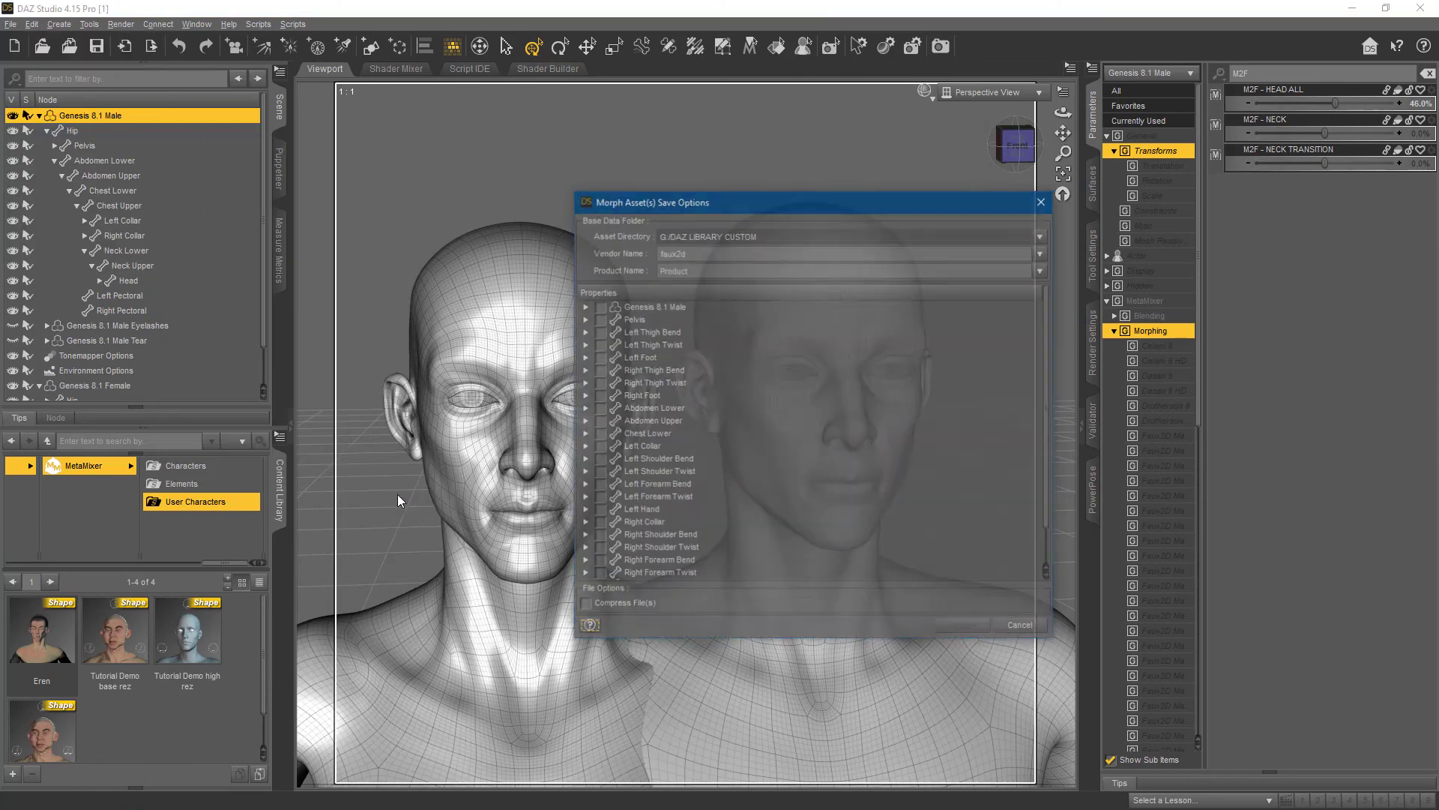
pyautogui.click(584, 307)
pyautogui.click(598, 332)
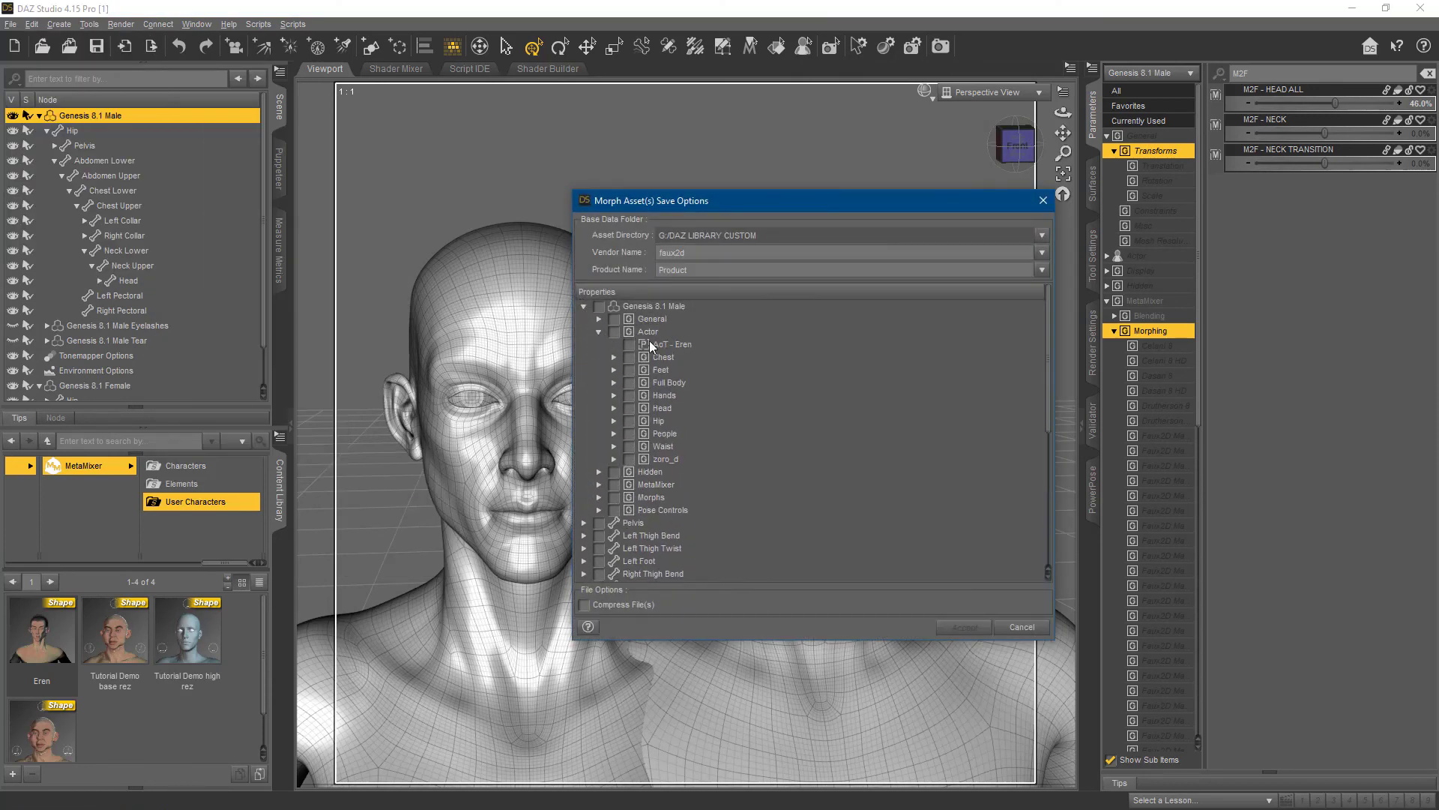
pyautogui.click(972, 626)
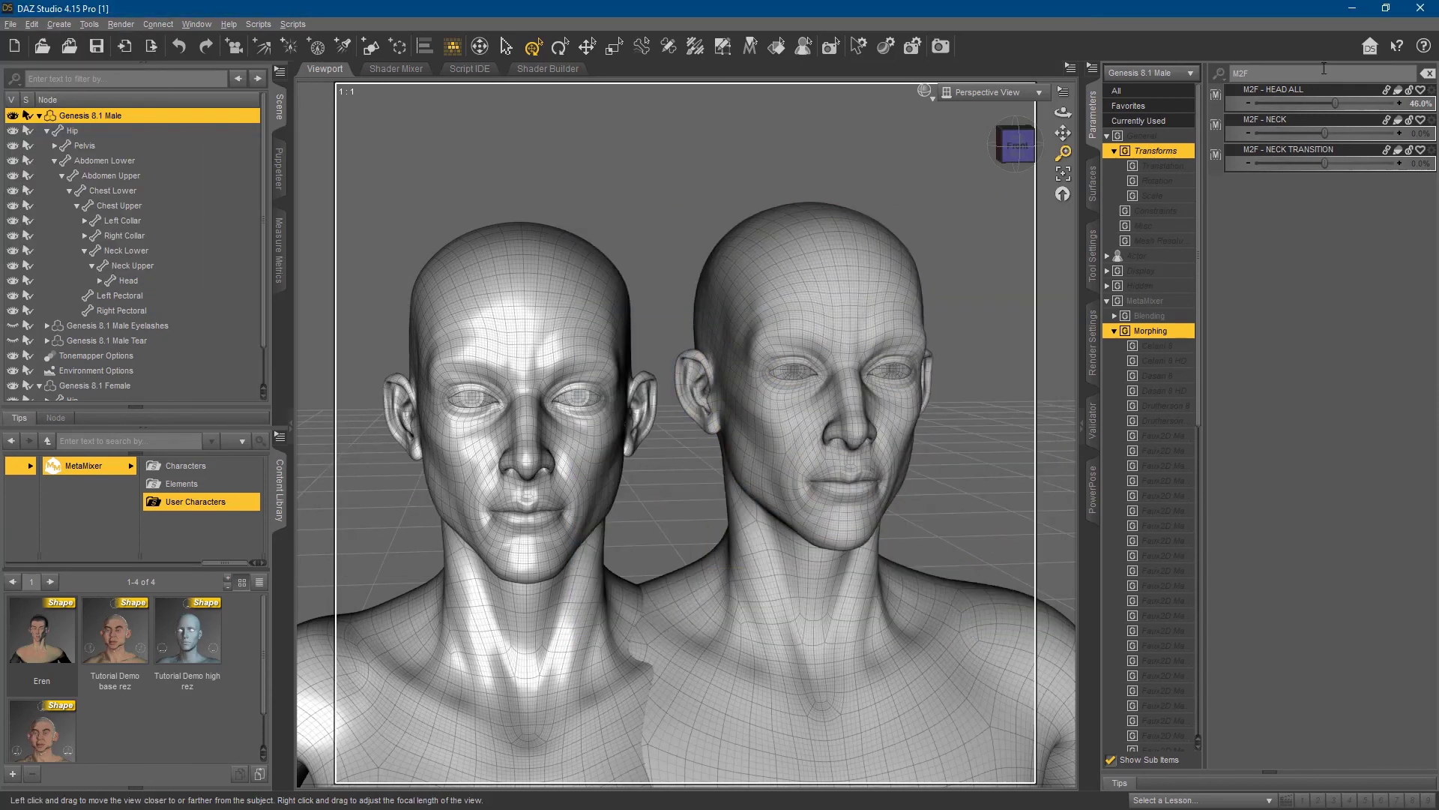
# - Start a new empty scene in place of the current one
pyautogui.click(11, 24)
pyautogui.click(27, 39)
pyautogui.click(733, 430)
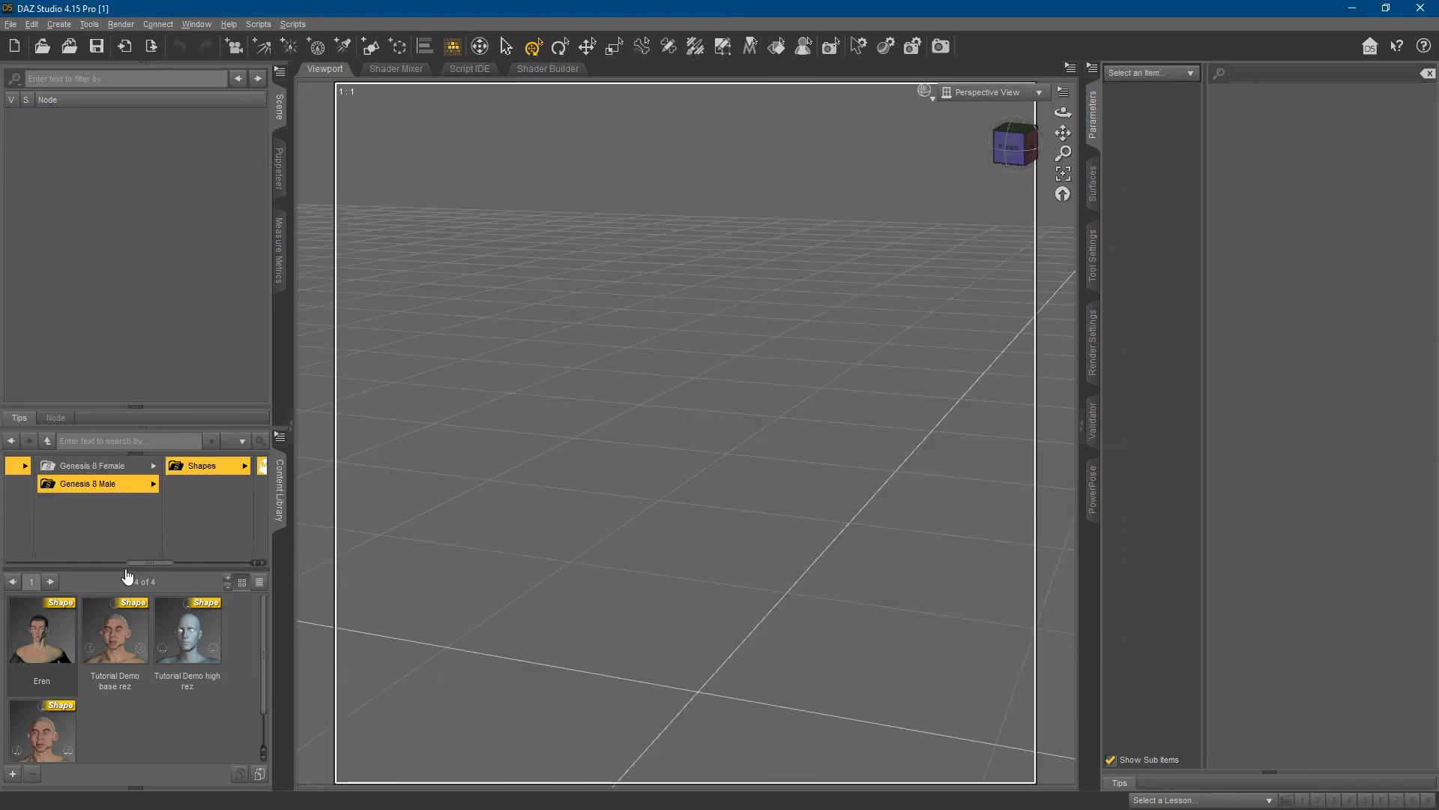